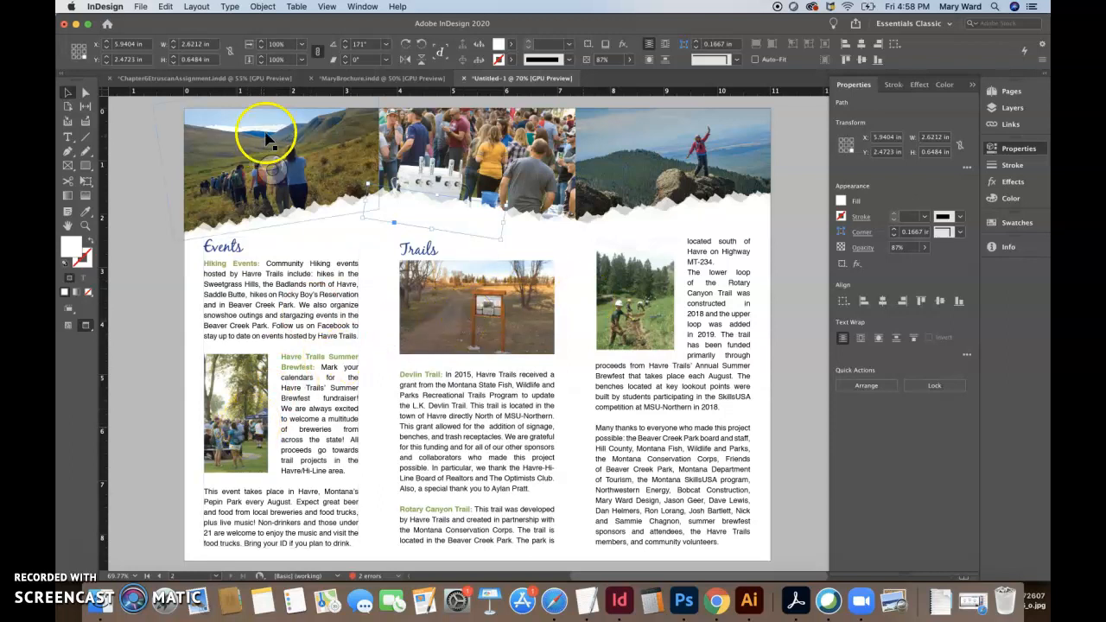
Step: In the brochure document, copy the torn-edge group above the About text on page 1 and paste it beside page 2
left_click(365, 79)
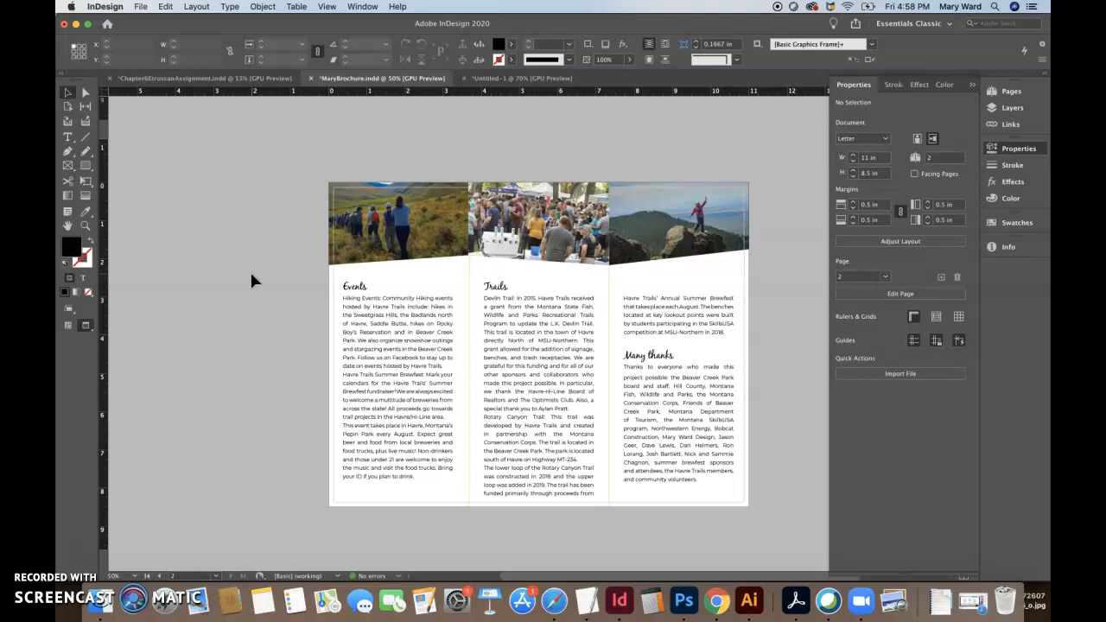
scroll(265, 178, "up", 5)
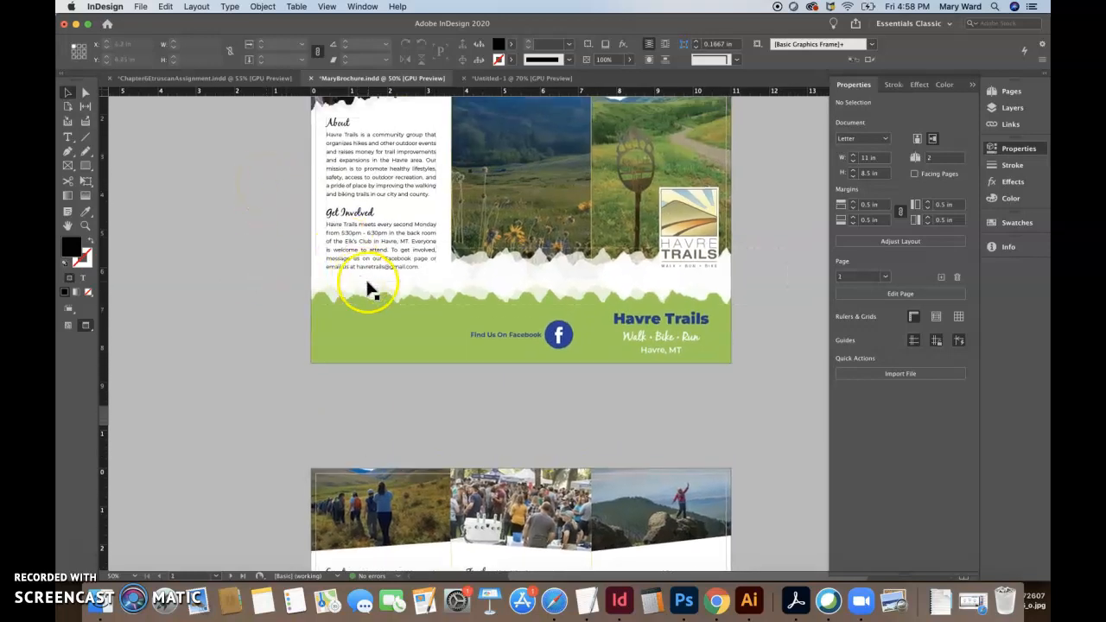
left_click(437, 280)
scroll(407, 138, "up", 1)
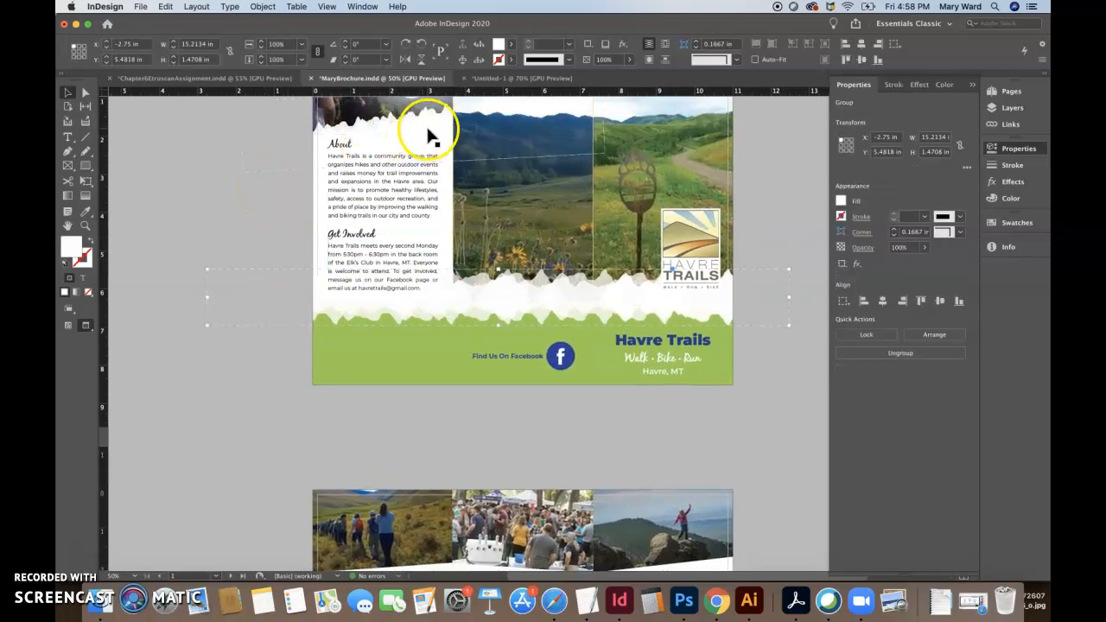
left_click(438, 129)
scroll(438, 132, "up", 4)
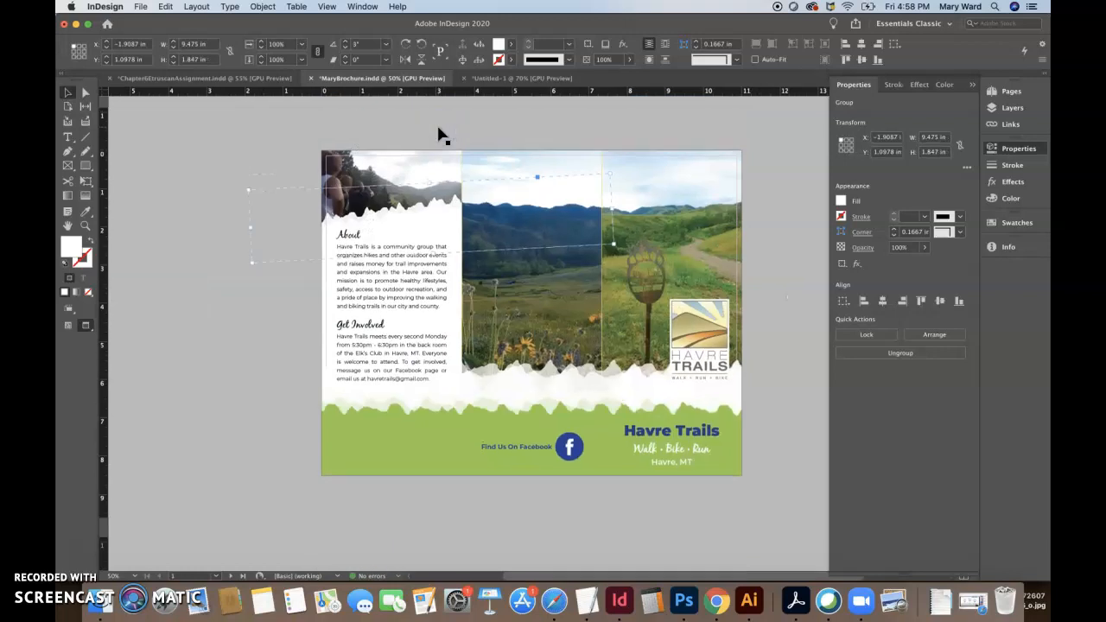
scroll(400, 395, "down", 8)
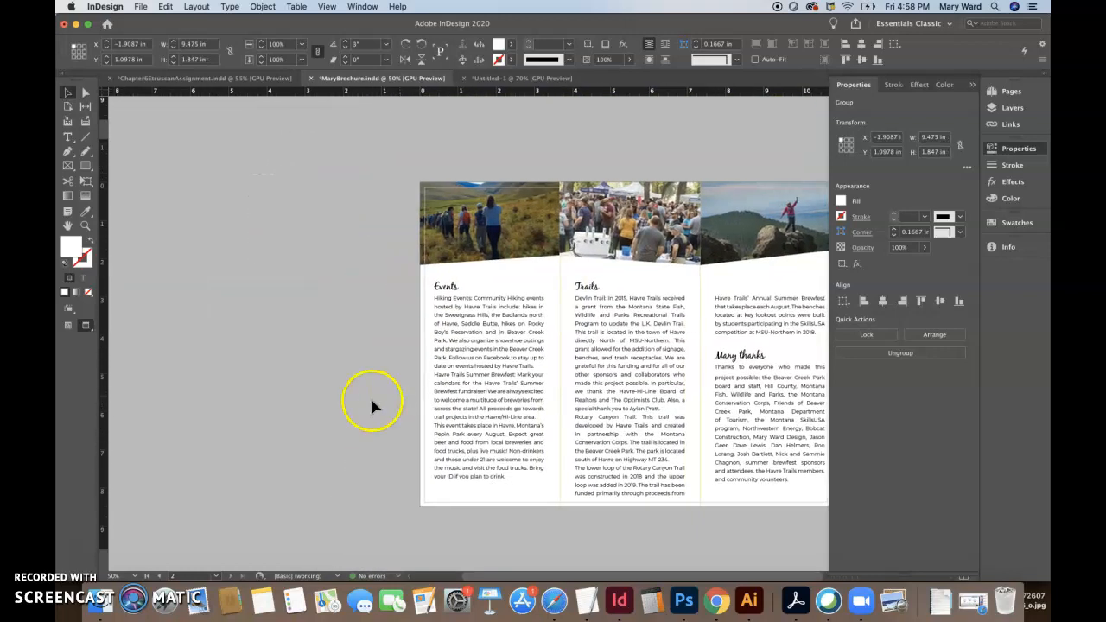
left_click(370, 399)
key("w")
key("super+v")
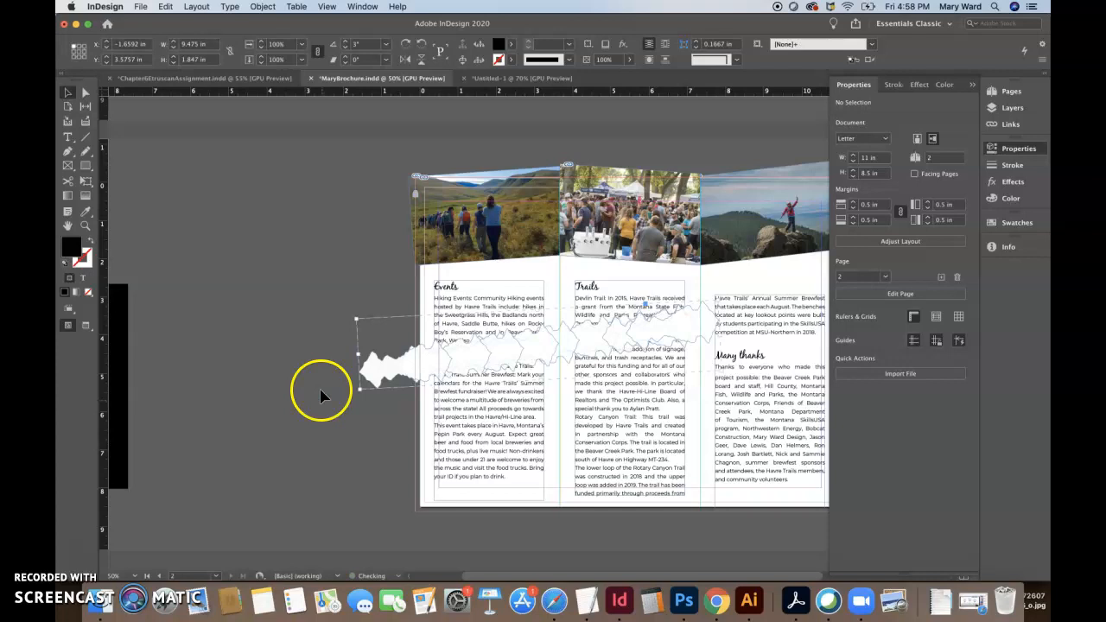
Step: Pull two torn-edge pieces out of the pasted group onto the pasteboard, overlap their ends, and unite them into one shape
left_click_drag(452, 366, 268, 257)
left_click(267, 303)
left_click(282, 318)
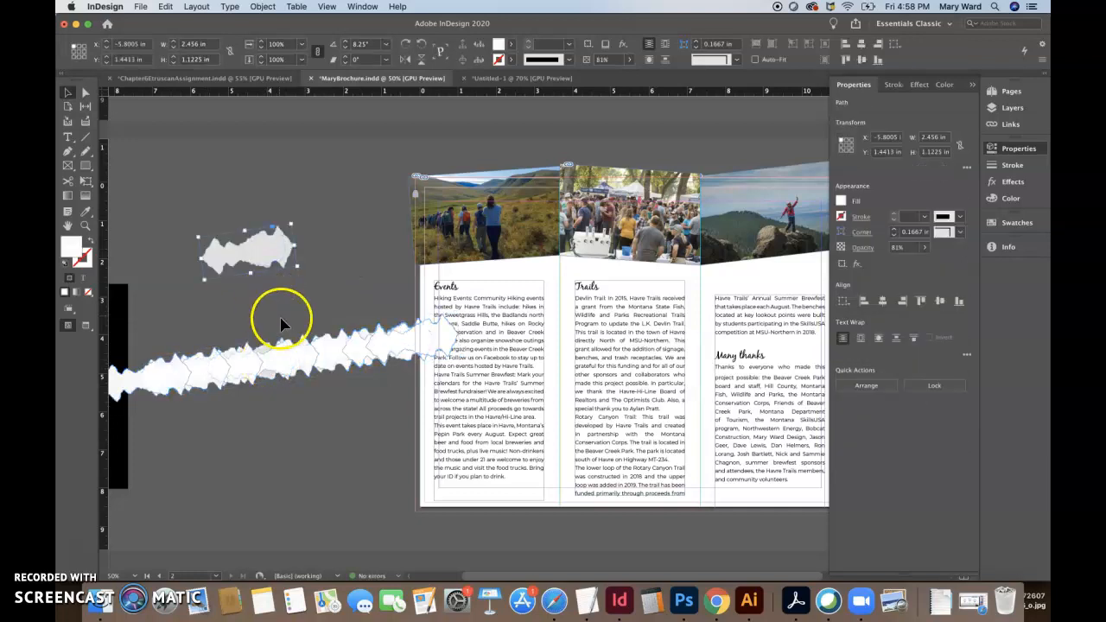
left_click_drag(287, 343, 345, 239)
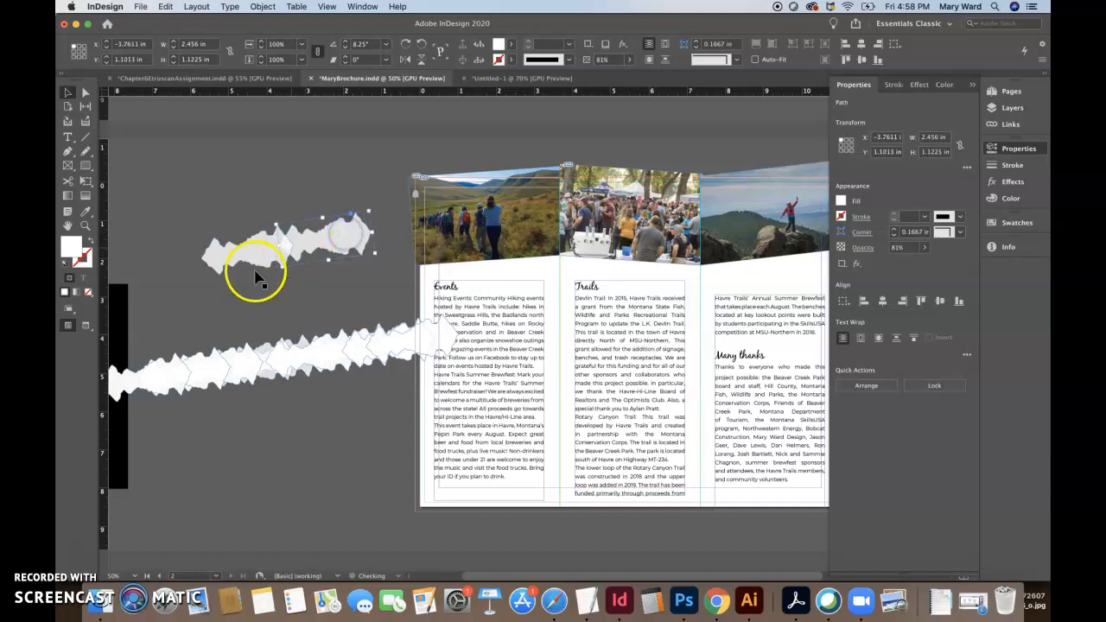
left_click(266, 247, "shift")
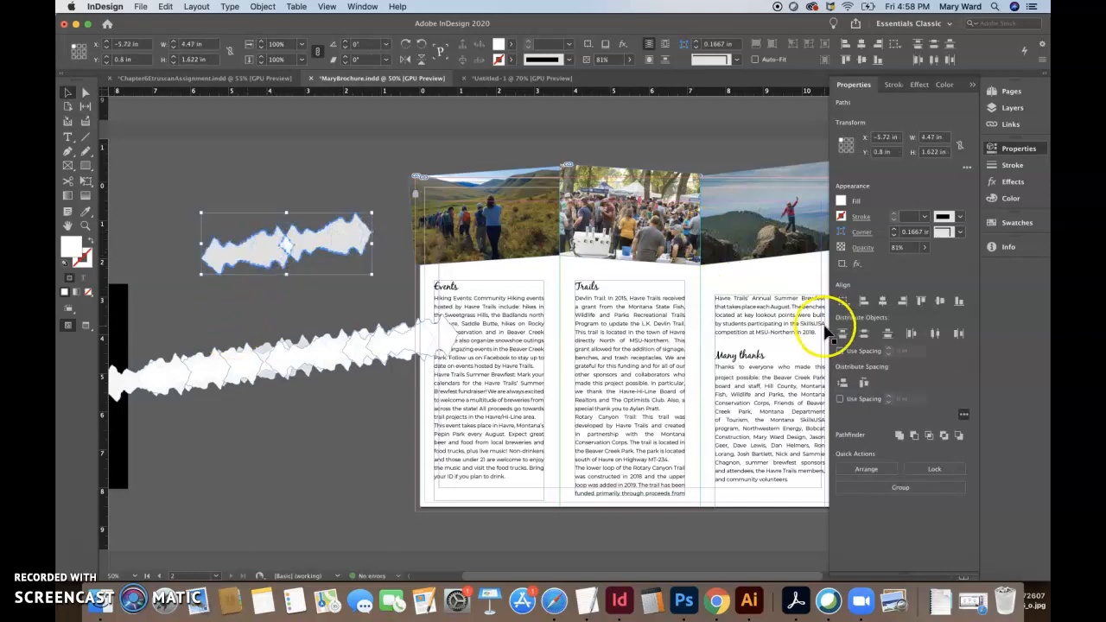
left_click(900, 437)
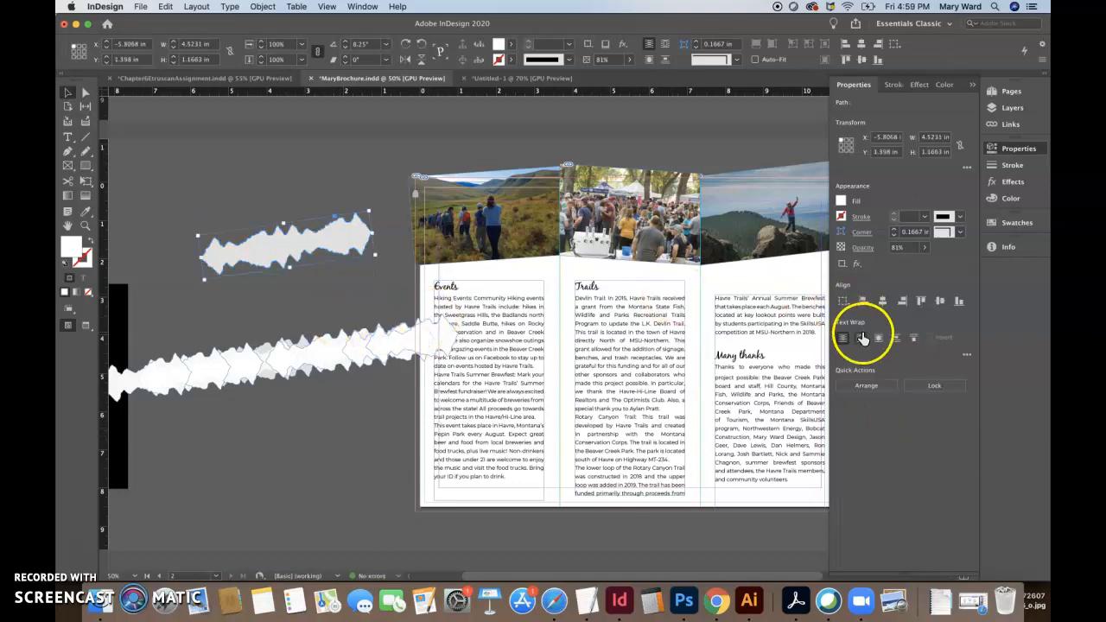
Step: Set the united torn-edge shape's opacity to 100% and lay it across the hikers photo's bottom edge, rotated to about 6.5°
left_click(630, 63)
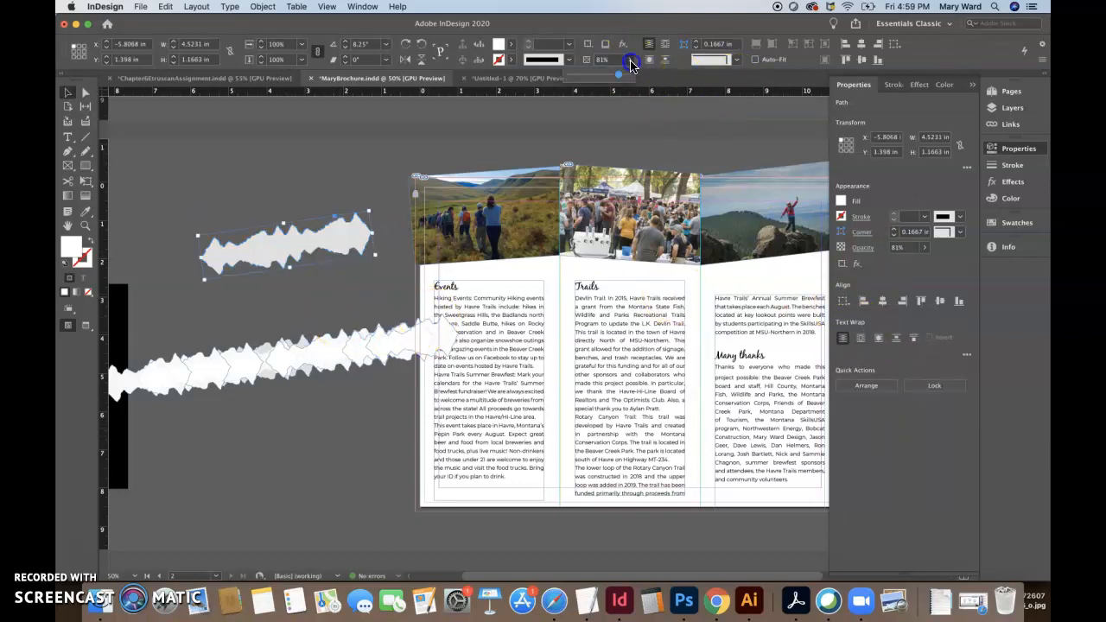
left_click_drag(617, 79, 654, 82)
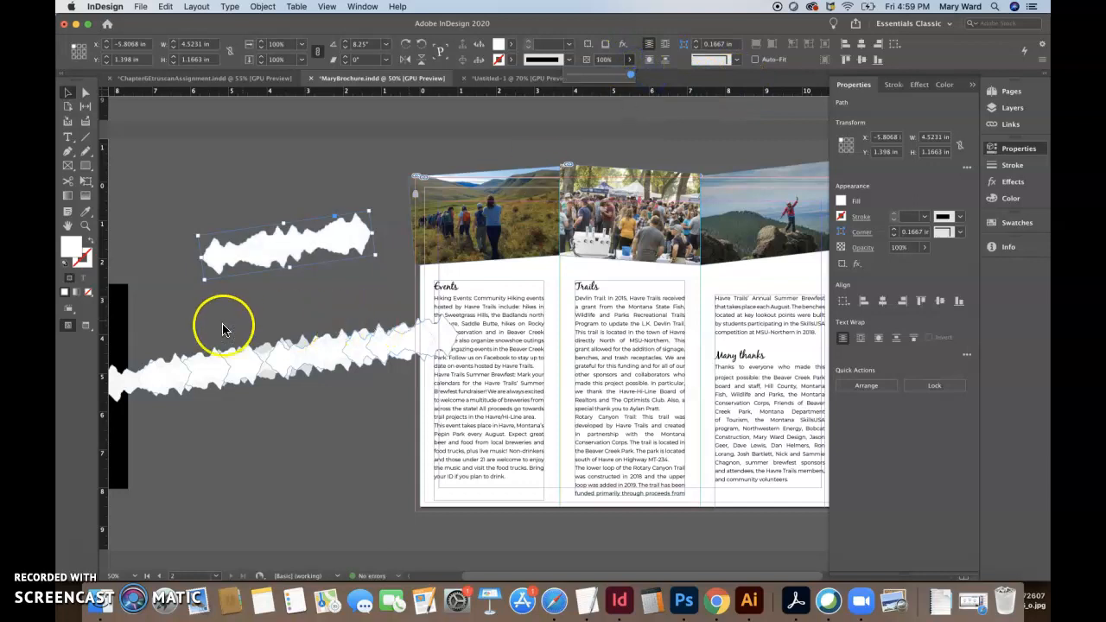
left_click(264, 344)
left_click(439, 372)
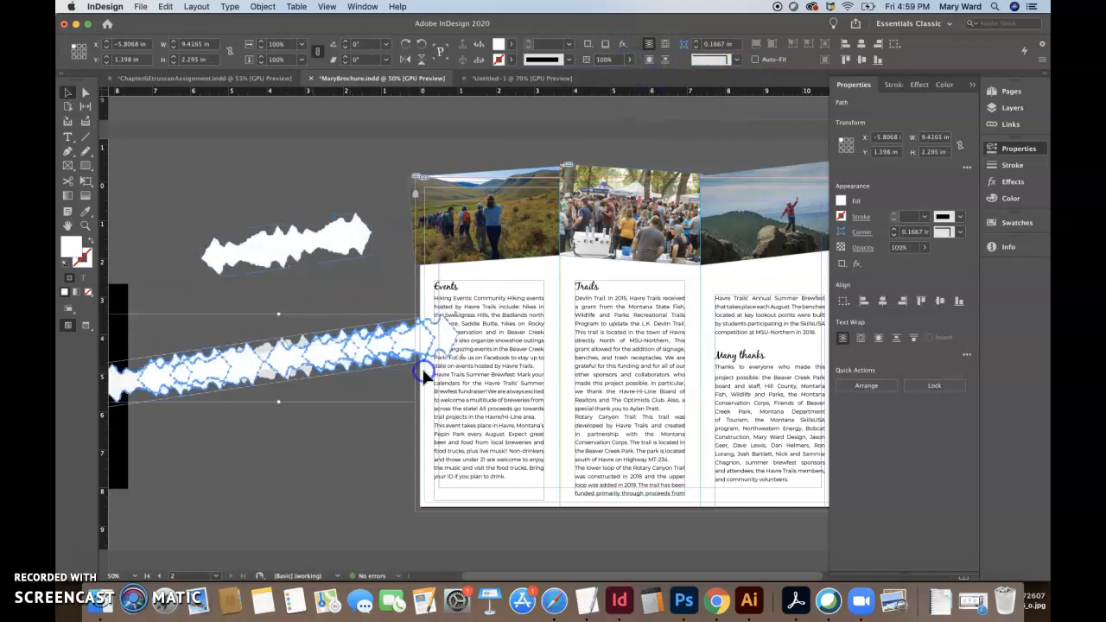
left_click_drag(316, 234, 545, 287)
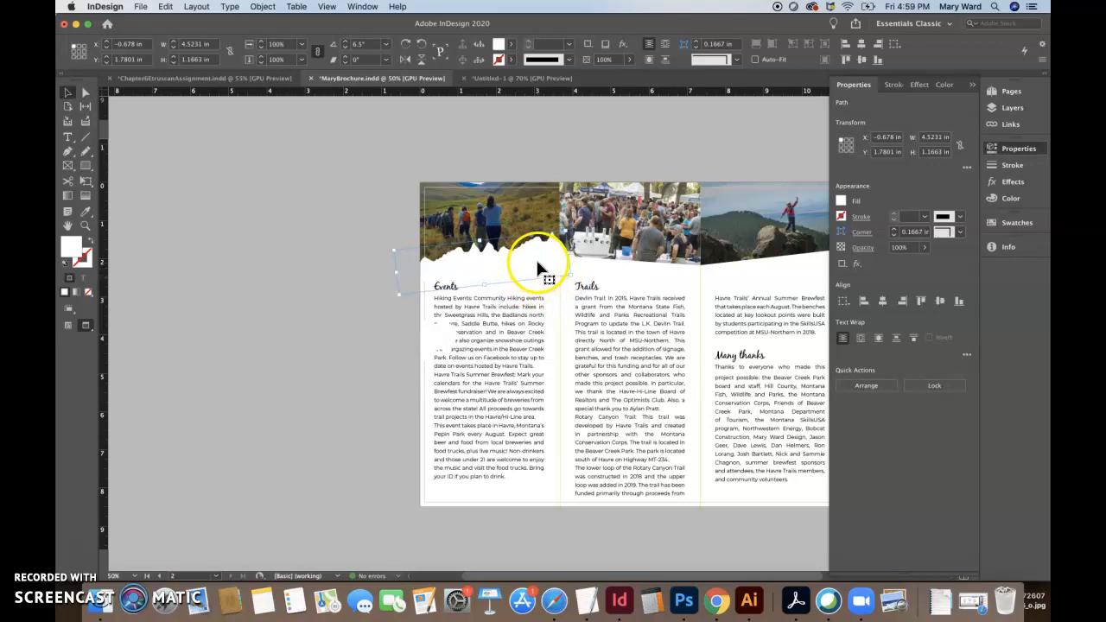
Step: Move the leftover torn-edge pieces off the Events text onto the pasteboard beside page 2
left_click(449, 294)
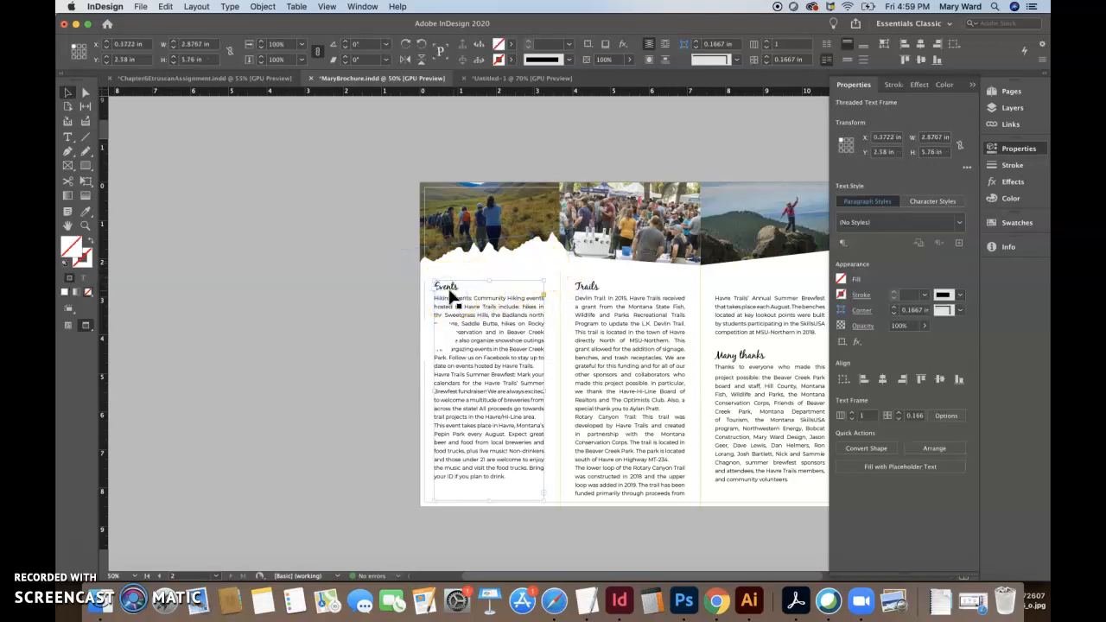
left_click_drag(421, 337, 283, 265)
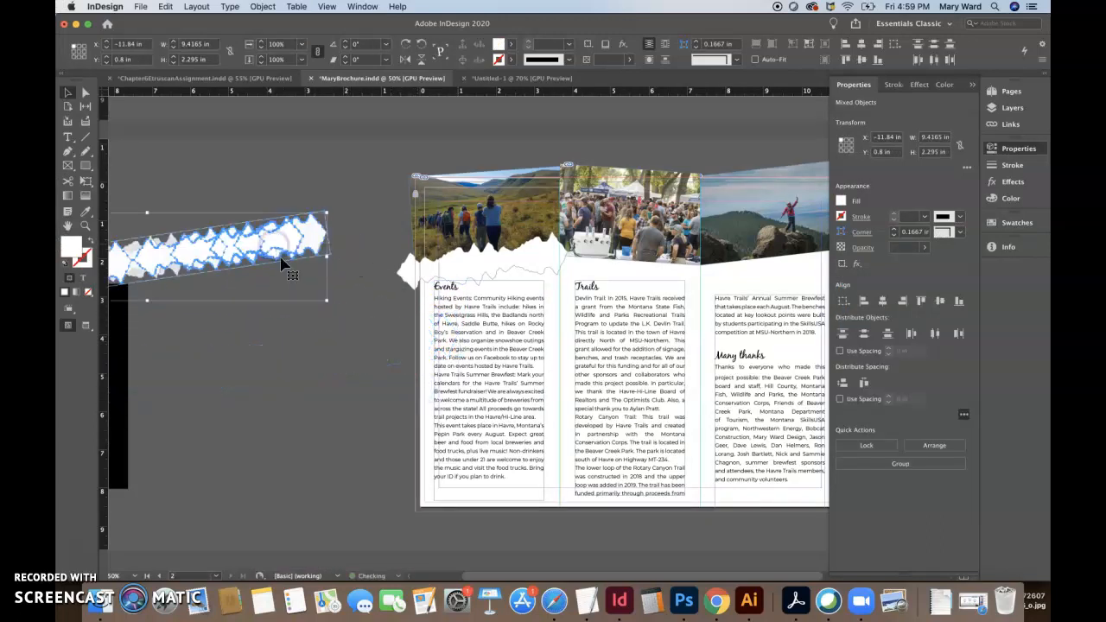
left_click(317, 371)
key("w")
Step: Duplicate the torn-edge shape along the bottoms of the crowd and mountain photos, rotating the crowd photo's copy to about -11°
left_click(536, 389)
left_click_drag(536, 389, 358, 420)
left_click(327, 294)
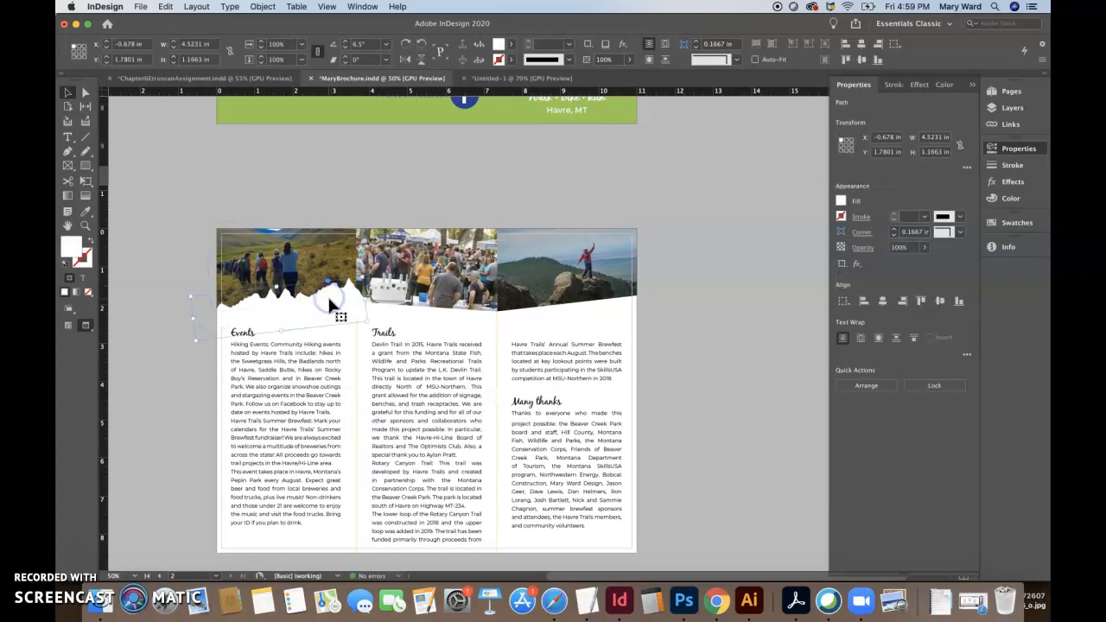
left_click_drag(328, 304, 475, 332)
left_click(630, 314)
left_click(561, 298)
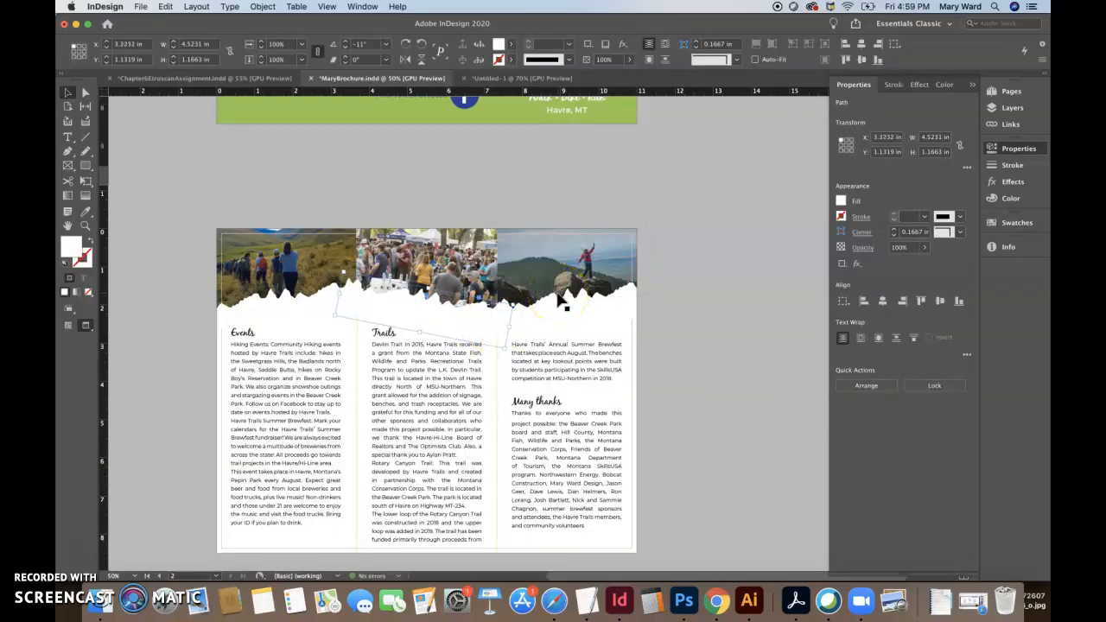
key("Right")
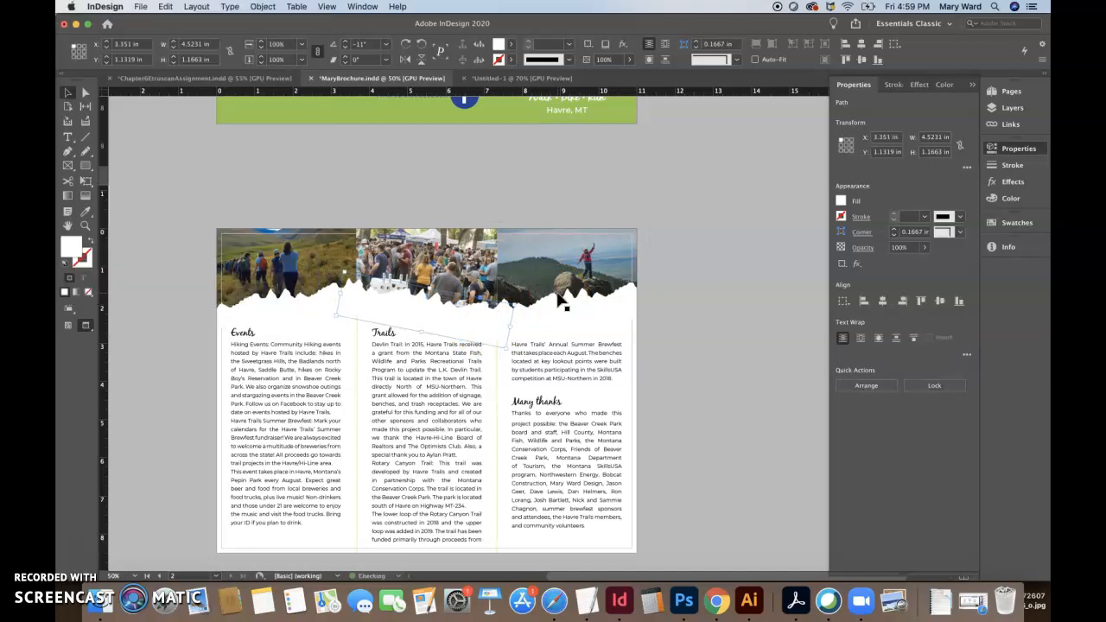
left_click(701, 320)
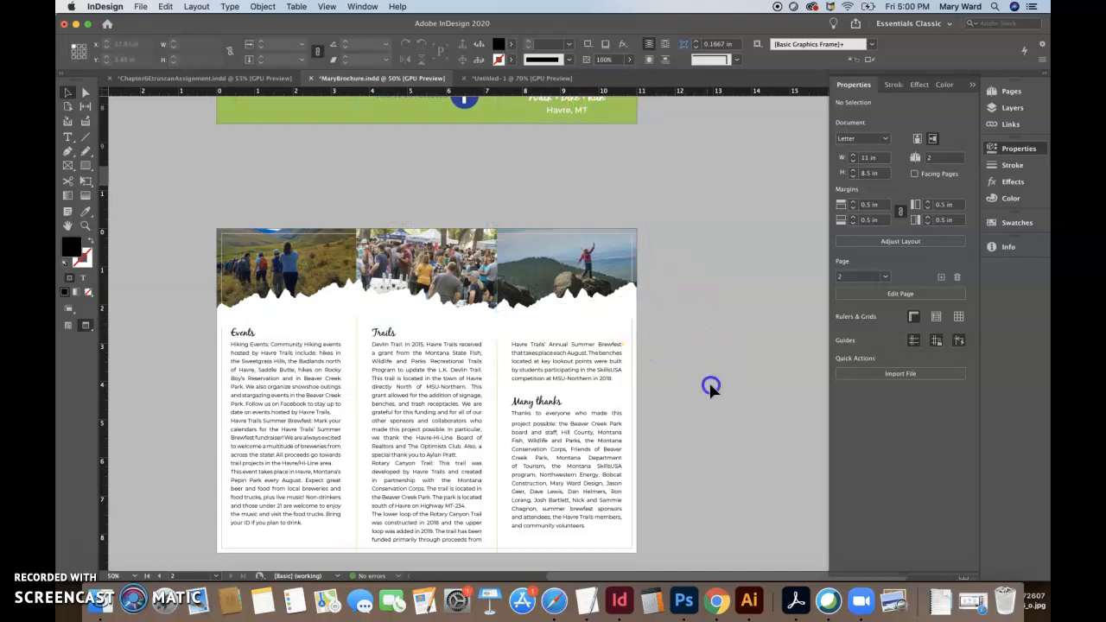
Step: Draw a rectangular image frame about 1.35 × 2.07 in over the left part of the Events text and enable Auto-Fit
scroll(712, 406, "down", 1)
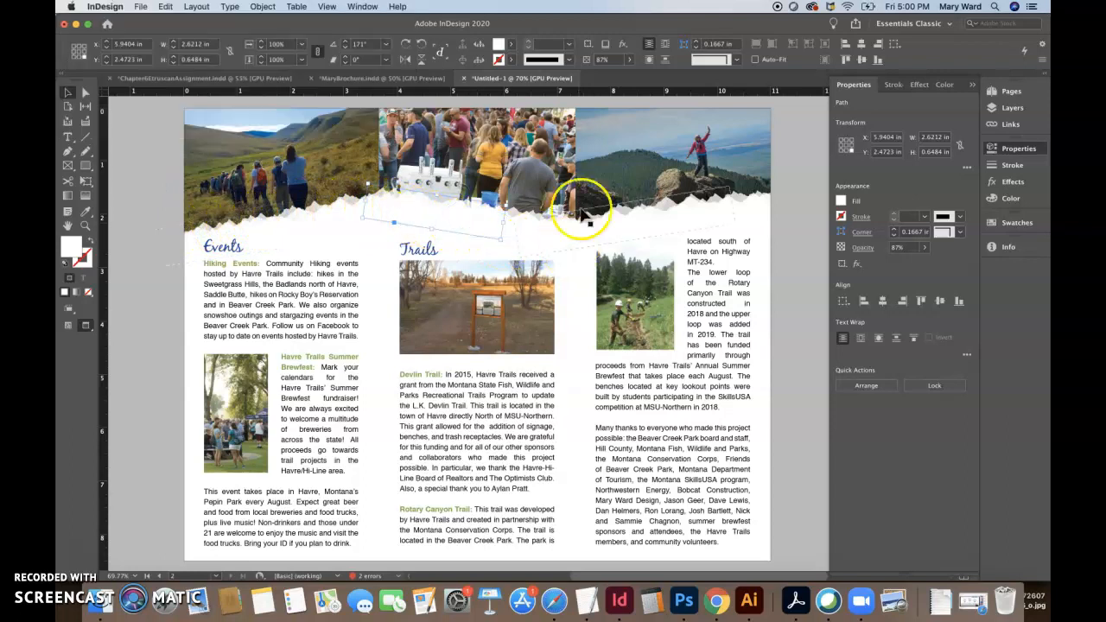
left_click(394, 80)
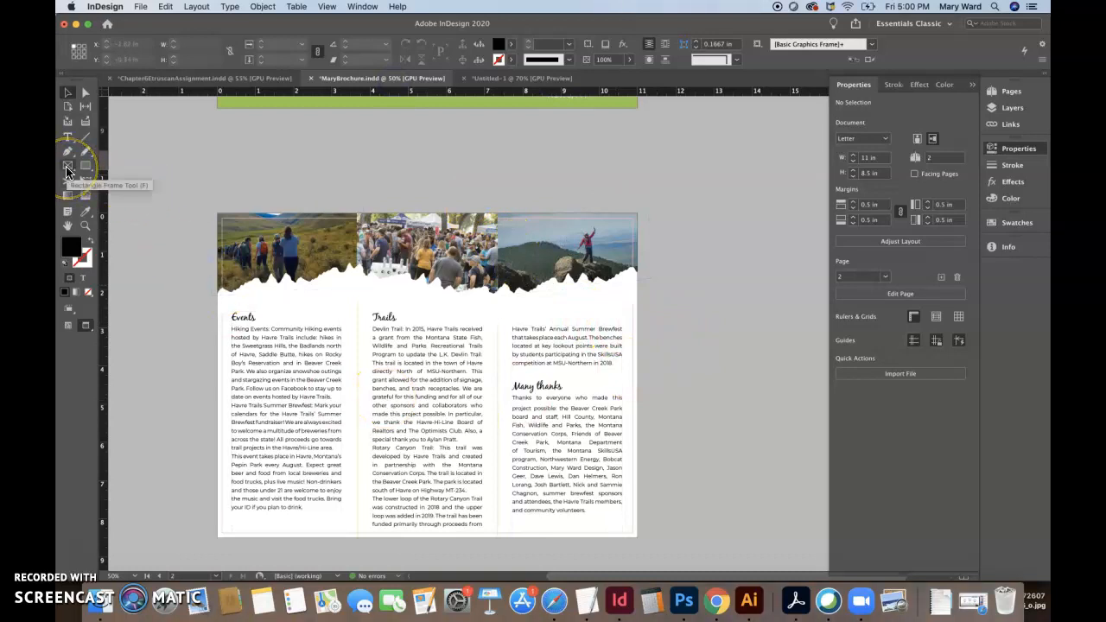
left_click(247, 334)
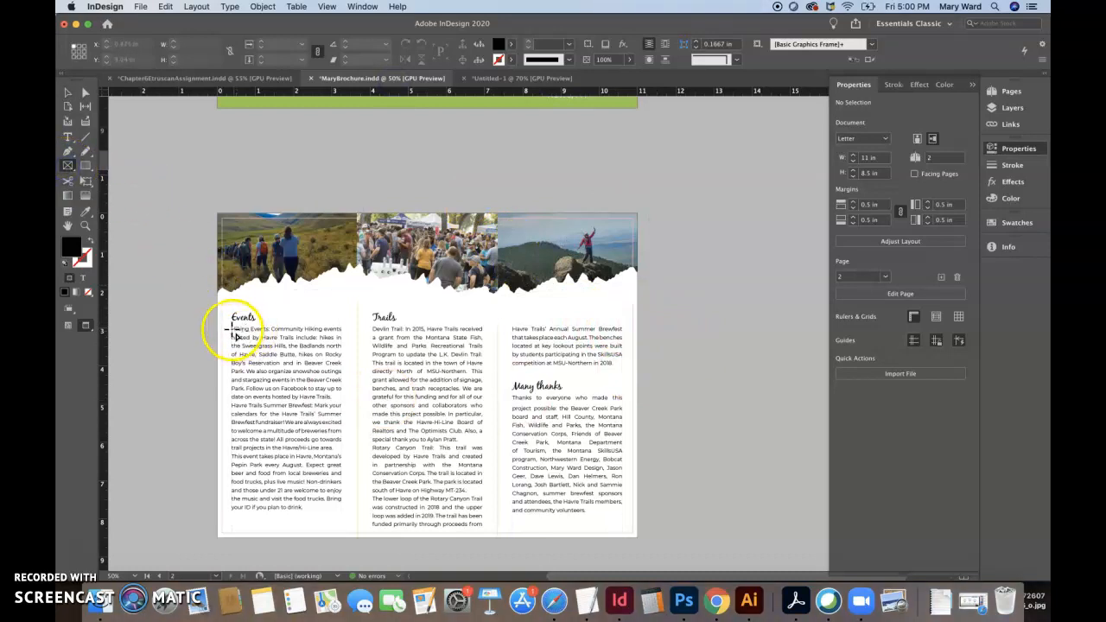
mouse_move(234, 331)
left_mouse_down()
mouse_move(257, 388)
mouse_move(286, 410)
left_mouse_up()
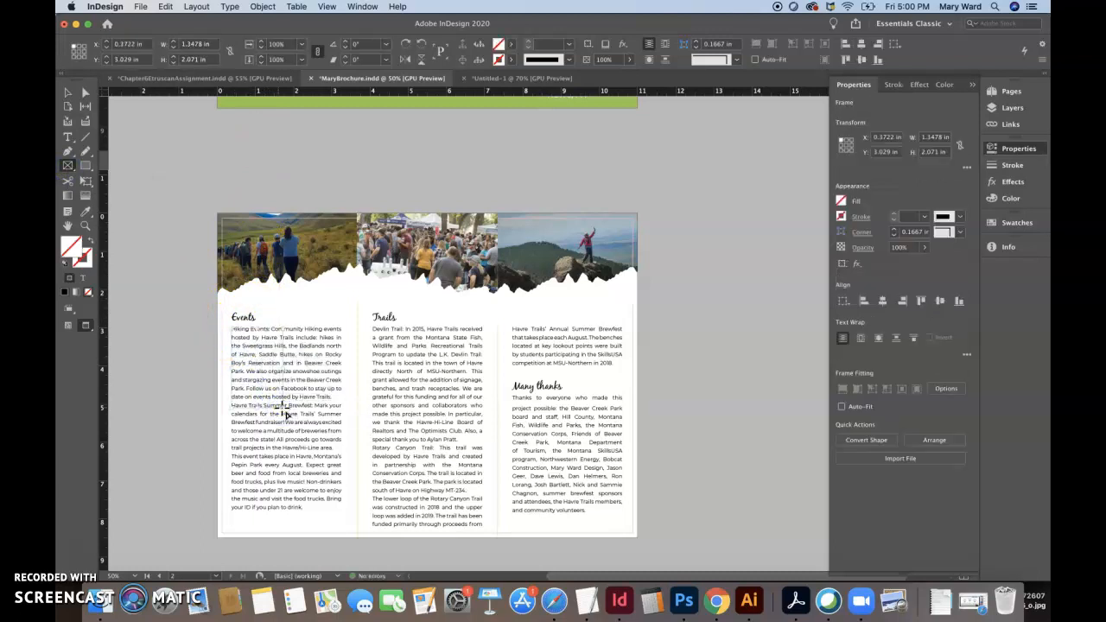
left_click(843, 409)
Step: Place Brewfest.jpg from the images folder into the new frame in the Events column
left_click(140, 7)
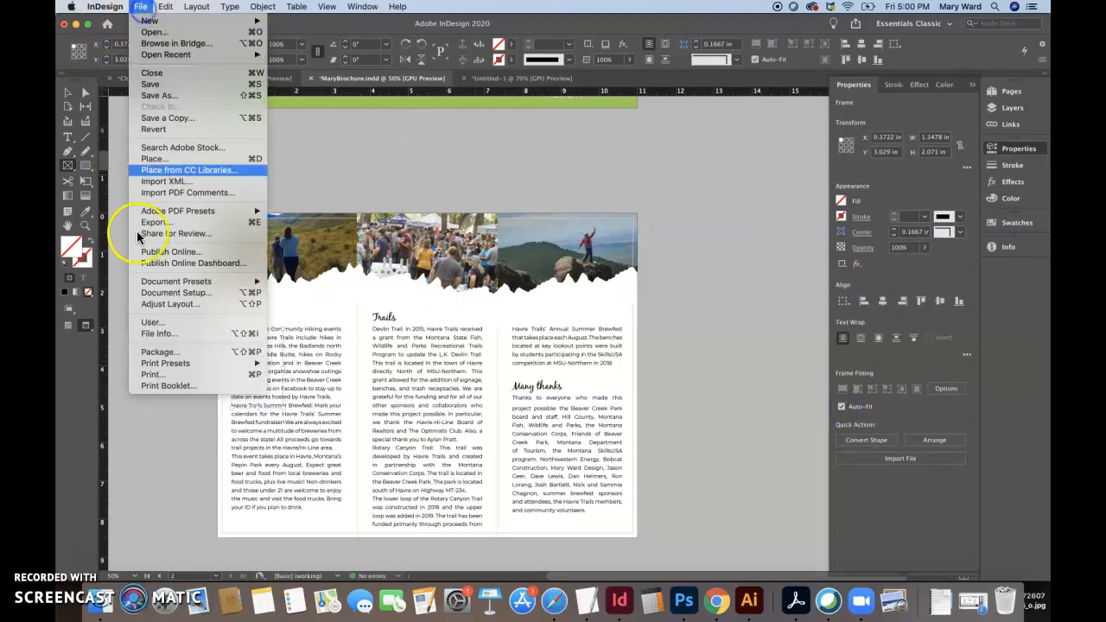
left_click(164, 163)
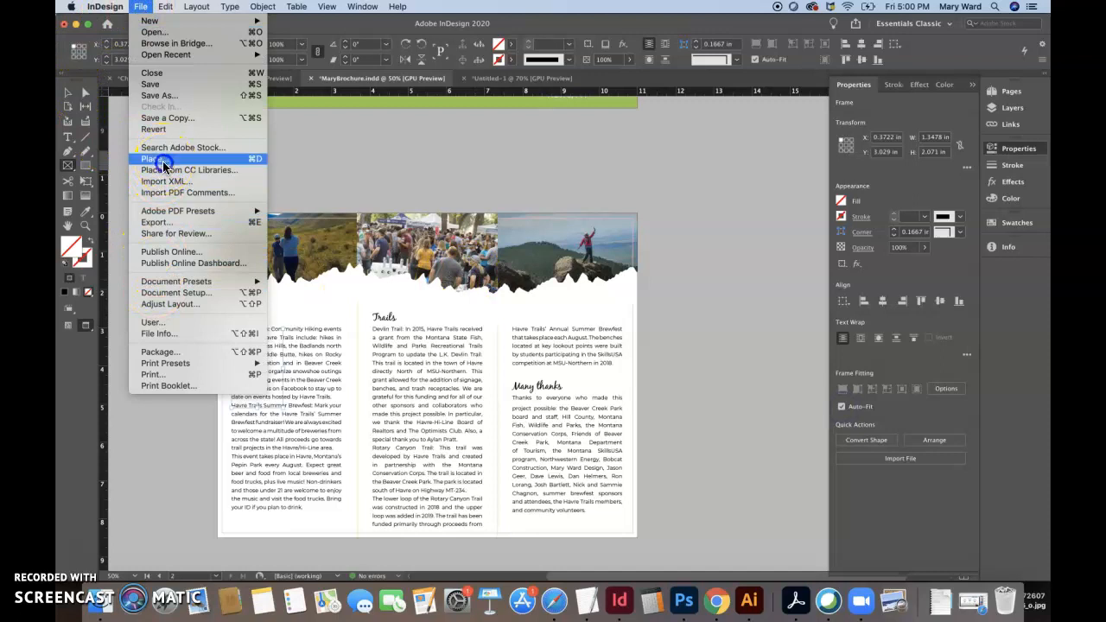
left_click(465, 149)
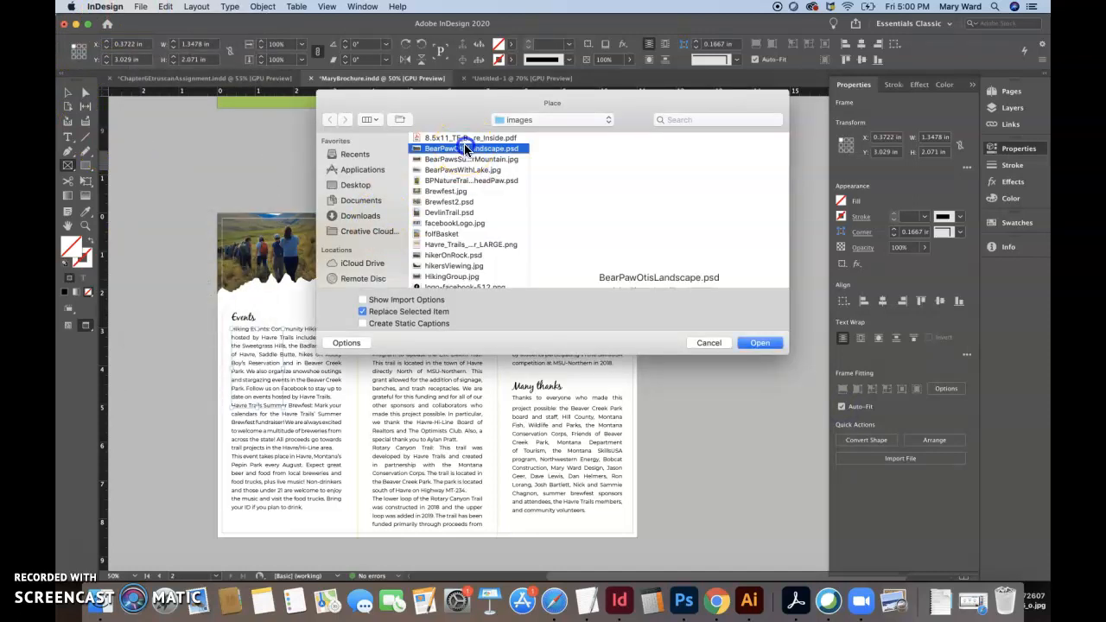
key("Down")
key("Down")
key("Down")
key("Down")
key("Down")
key("Down")
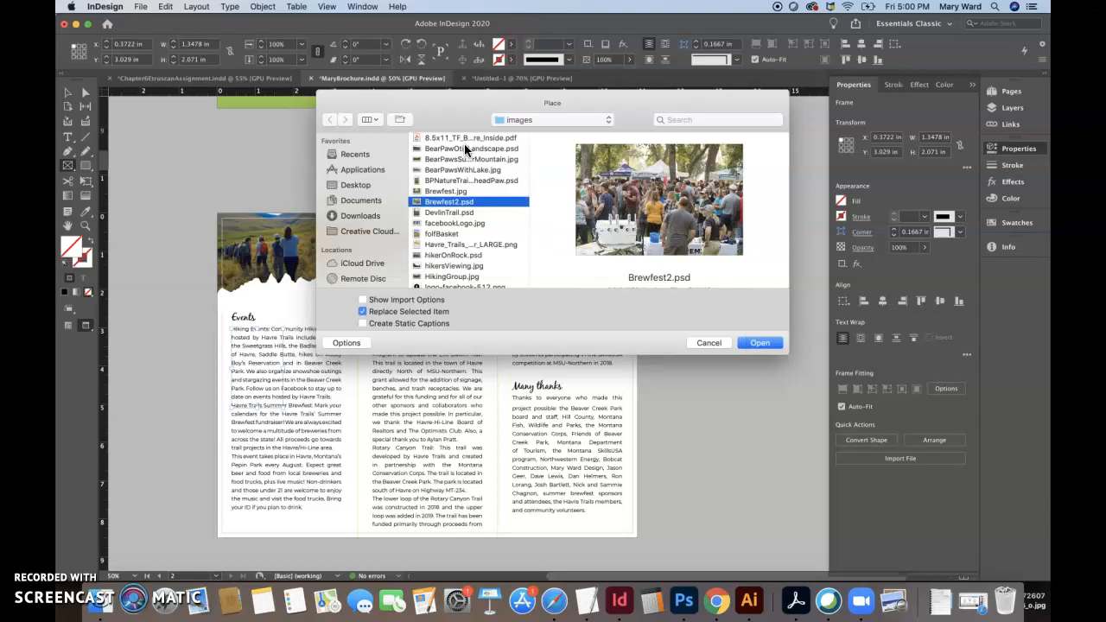
key("Down")
key("Down")
key("Down")
key("Up")
key("Up")
key("Up")
key("Up")
key("Up")
key("Down")
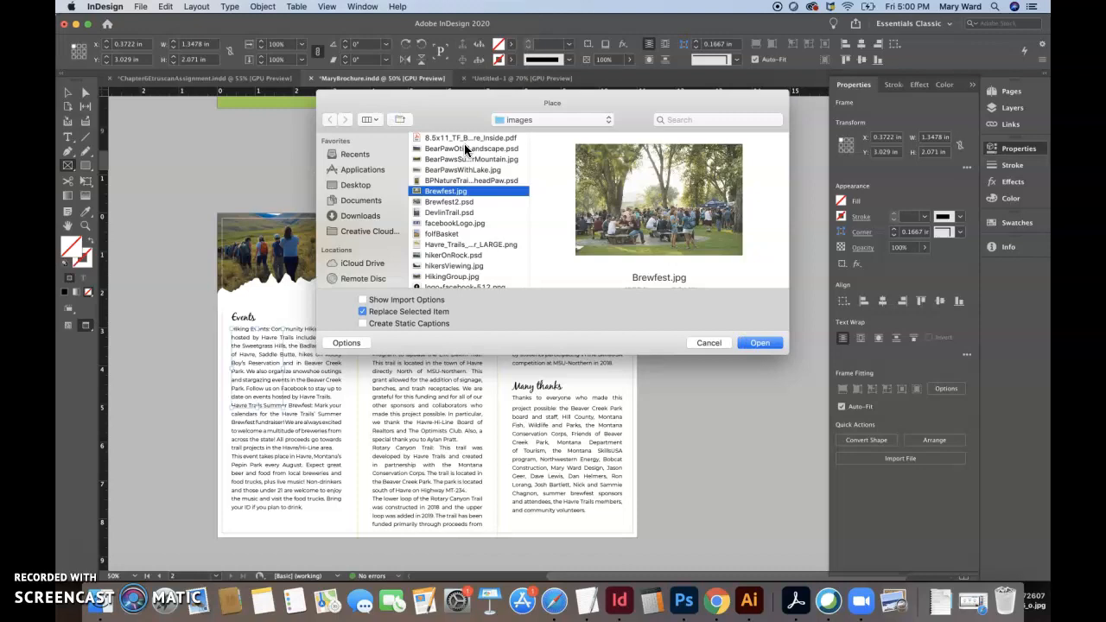
left_click(761, 344)
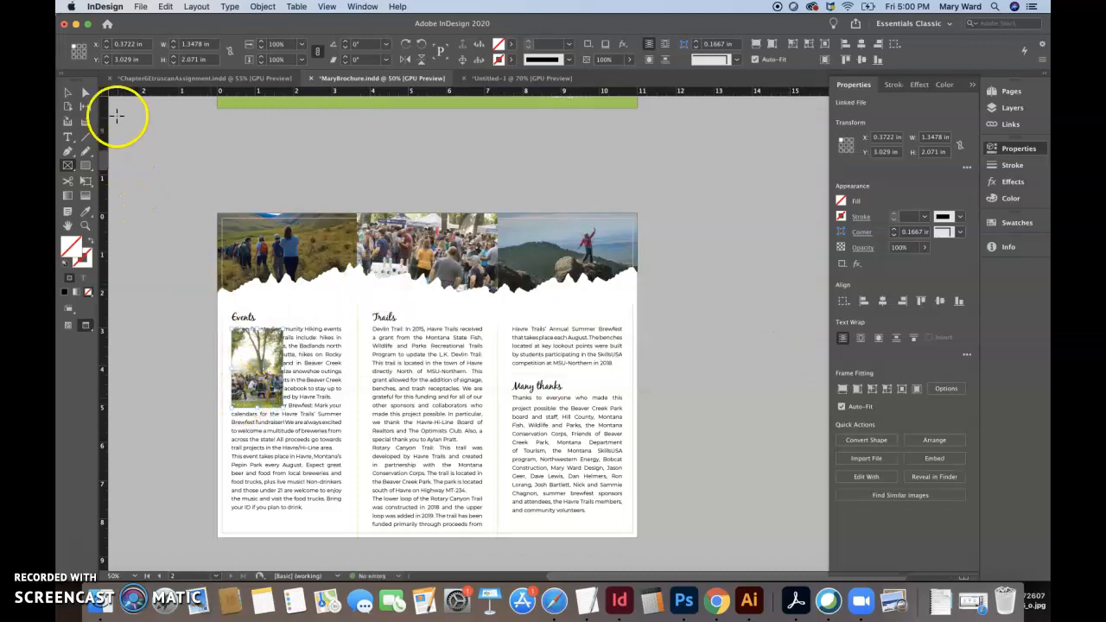
Step: Enlarge the Brewfest image inside its frame to about 4.28 × 2.85 in and reposition it on the people under the trees
left_click(88, 94)
left_click(246, 376)
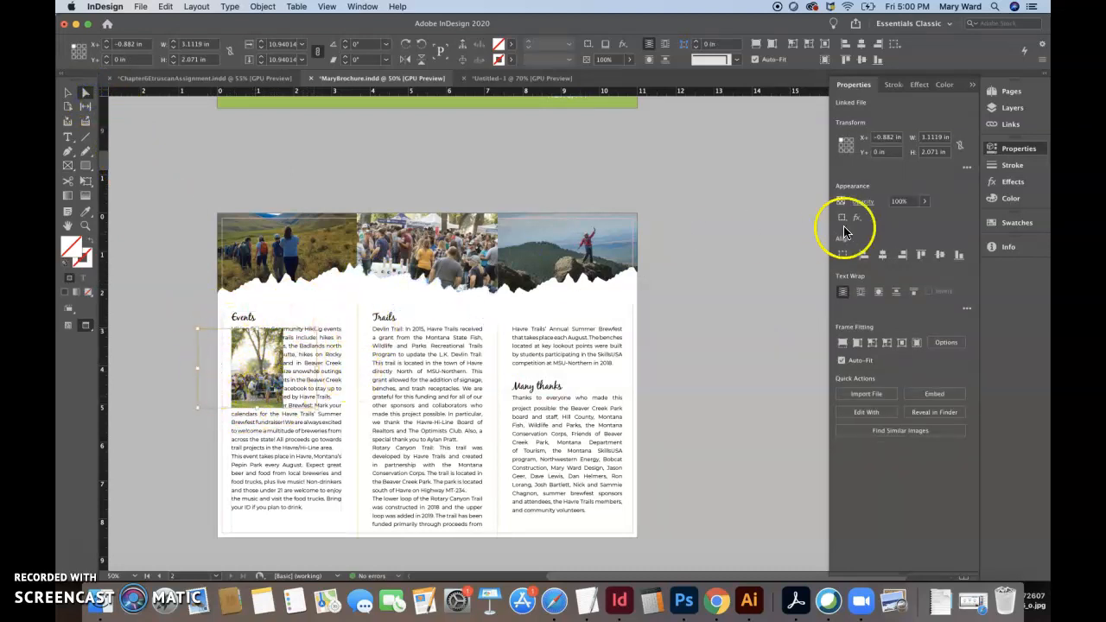
left_click(1012, 126)
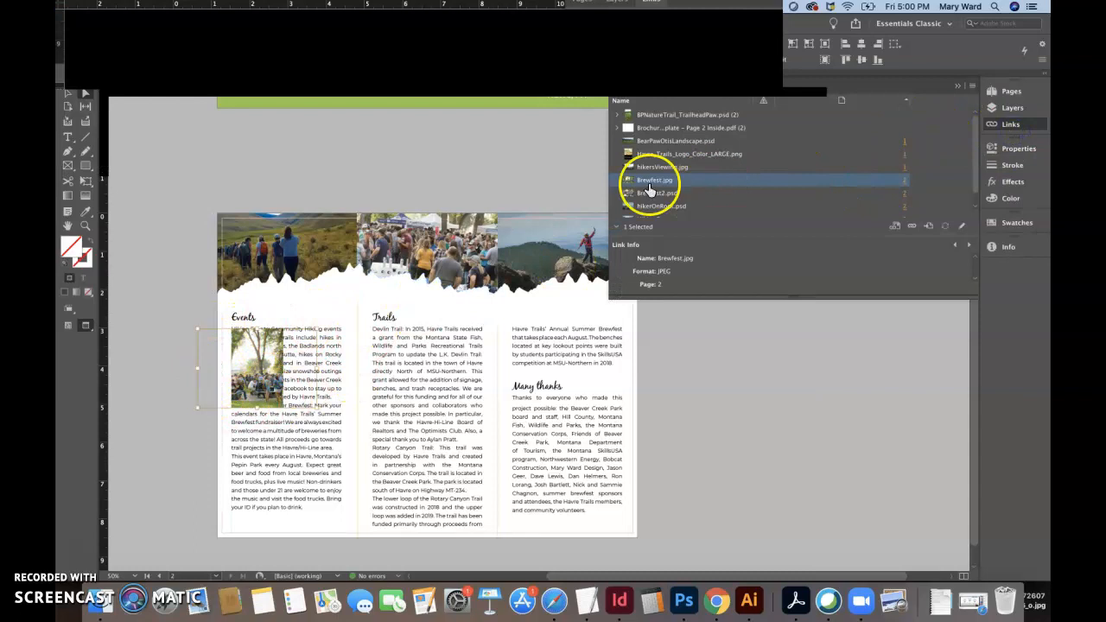
left_click(958, 86)
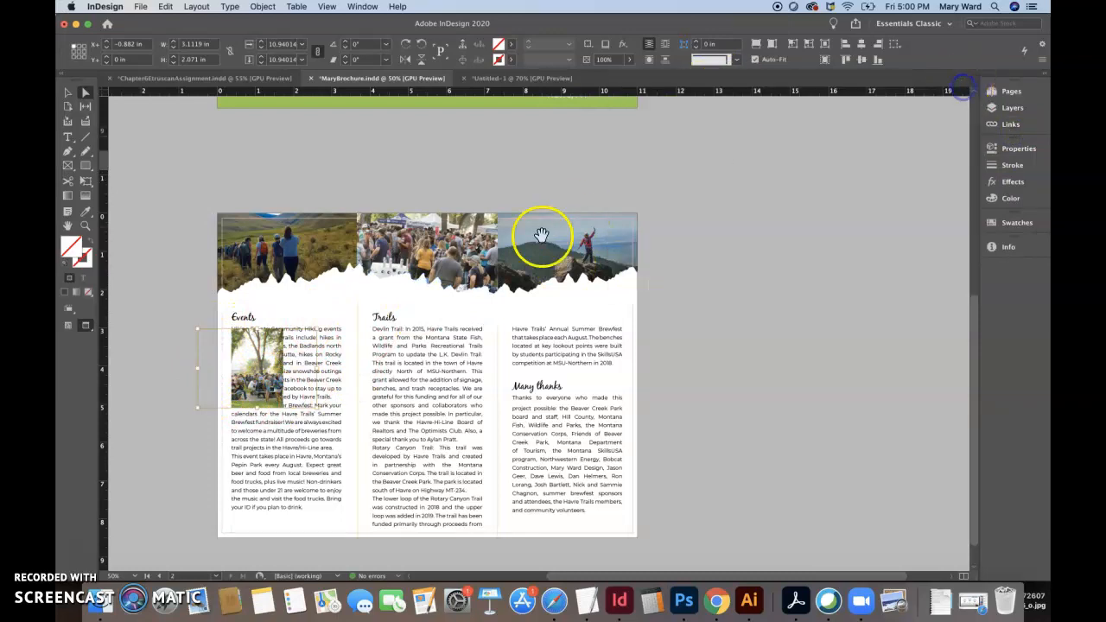
left_click_drag(320, 337, 246, 391)
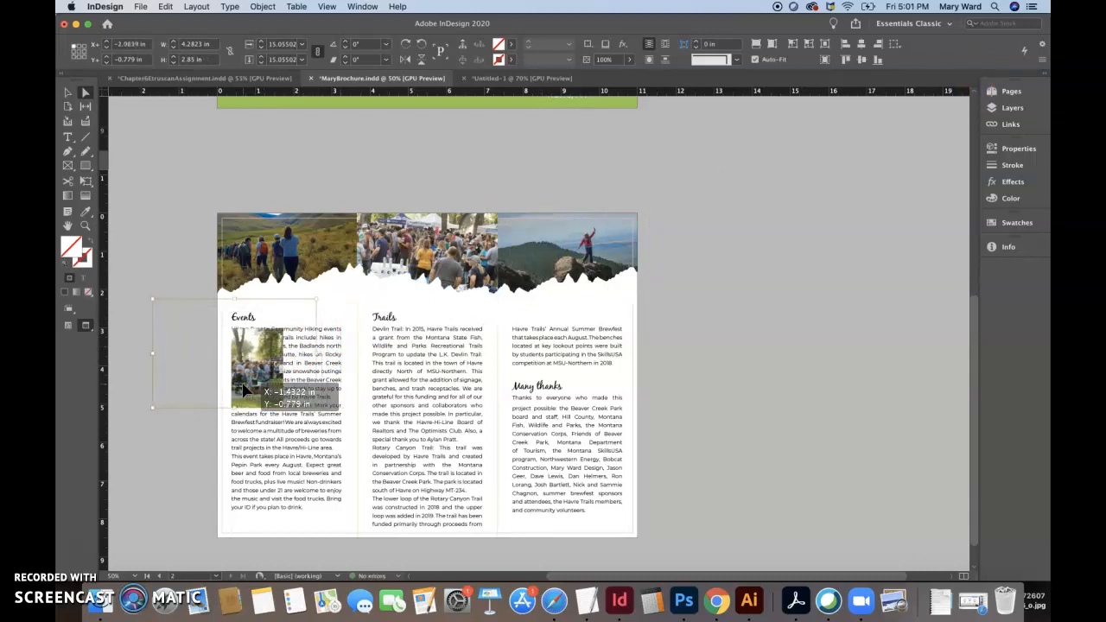
key("super+equal")
key("super+equal")
key("super+equal")
key("super+equal")
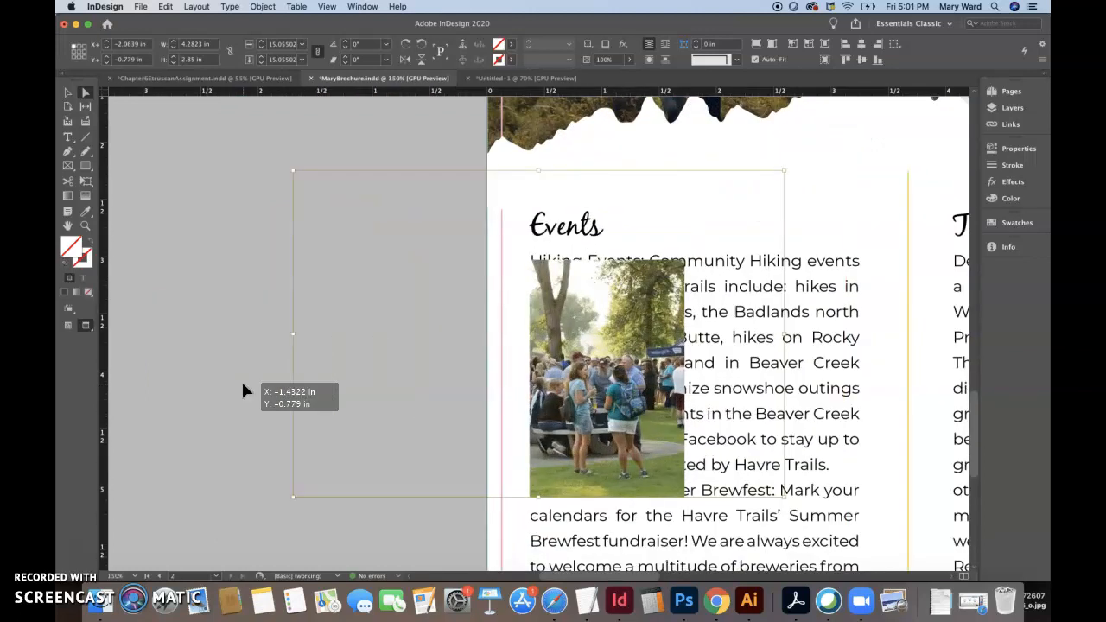
Step: Nudge the Brewfest image within its frame slightly down and to the left, to about X -2.13 in and Y -0.75 in
key("Down")
key("Down")
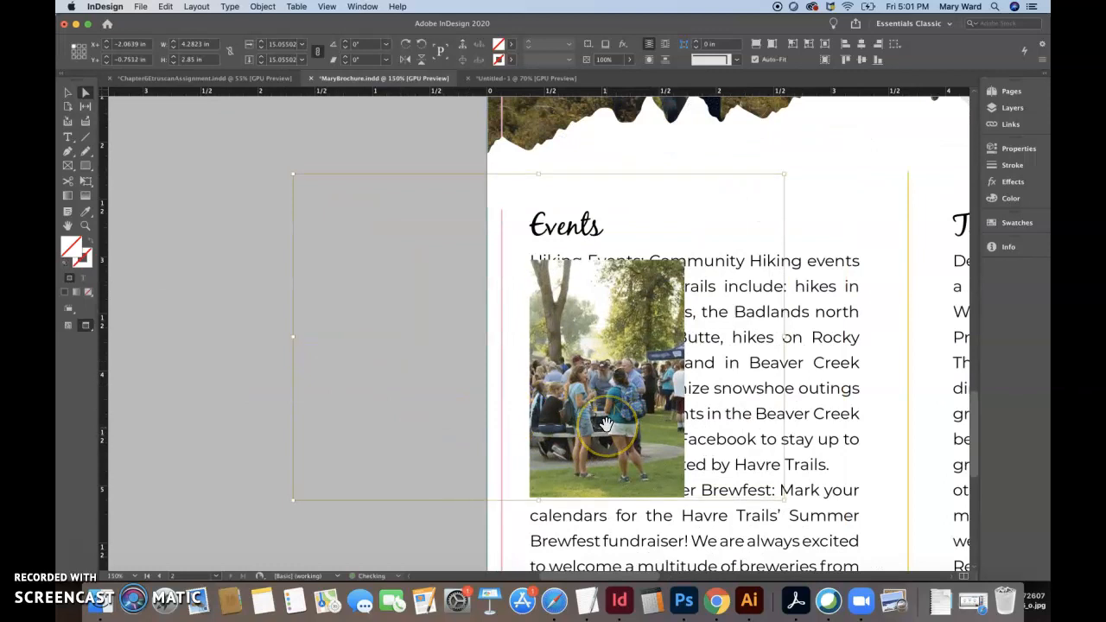
left_click(647, 420)
key("Left")
key("Left")
key("Left")
key("Left")
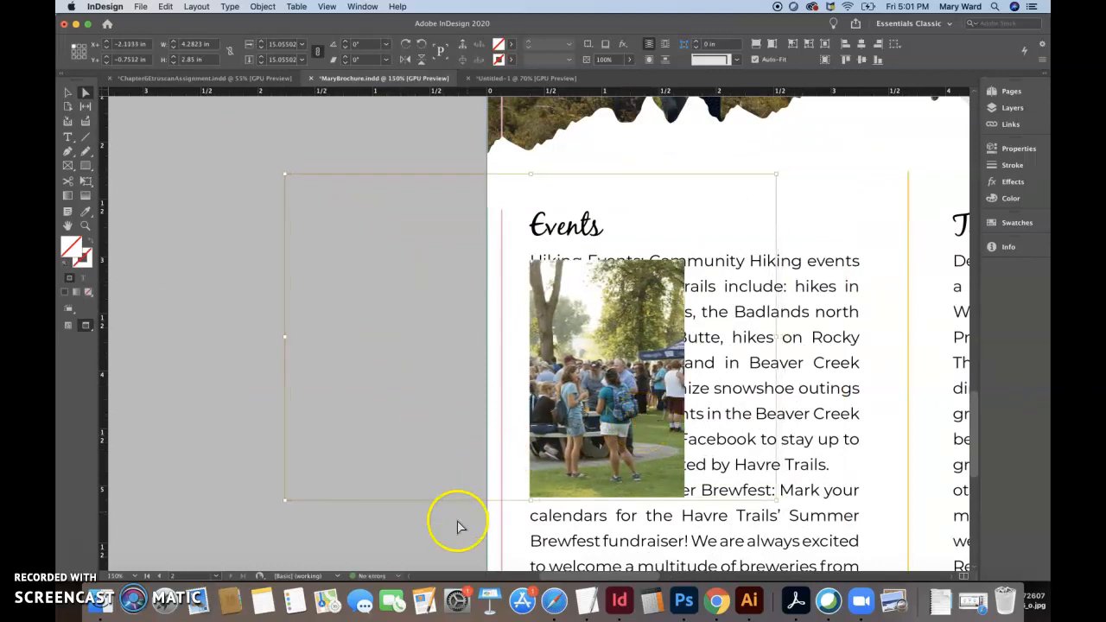
left_click(427, 557)
left_click(381, 402)
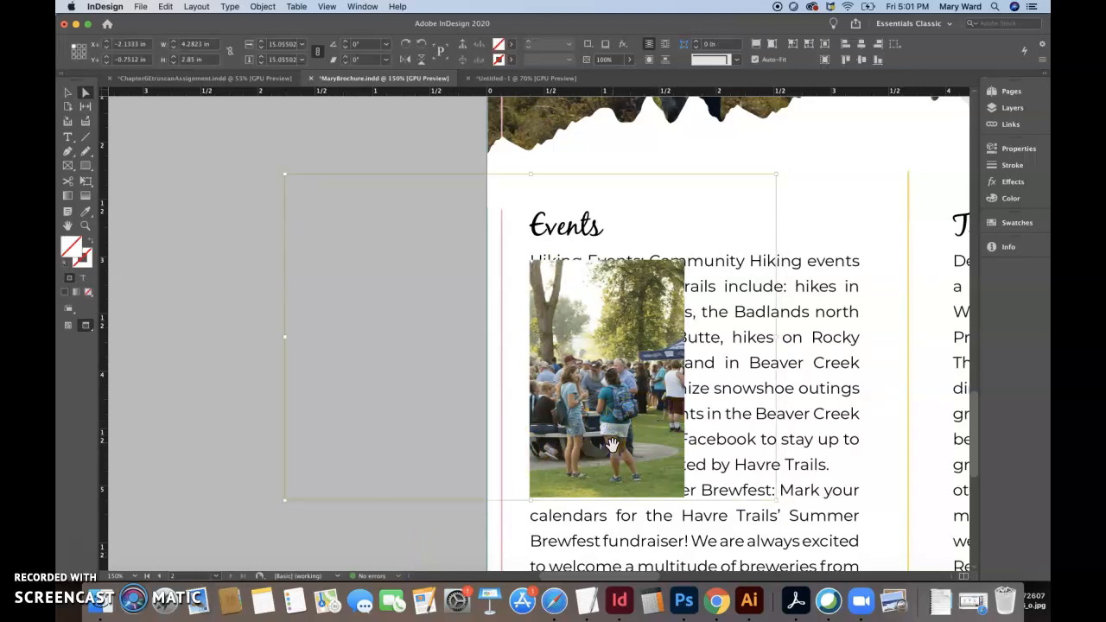
Step: Make the Events text wrap around the bounding box of the Brewfest picture frame
key("super+0")
left_click(69, 92)
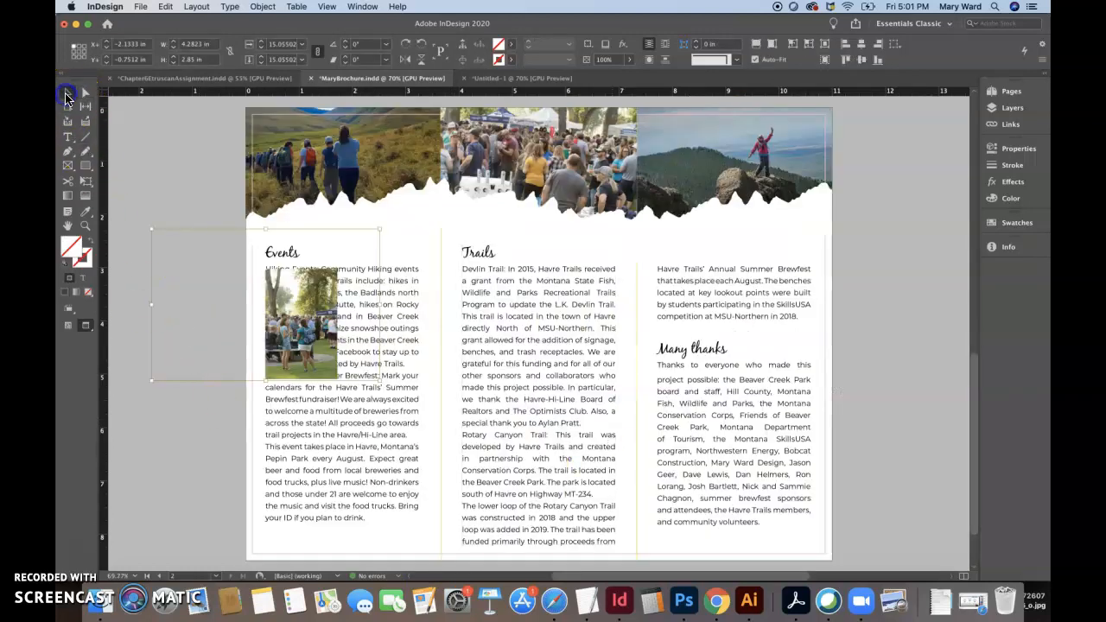
left_click(162, 158)
left_click(290, 326)
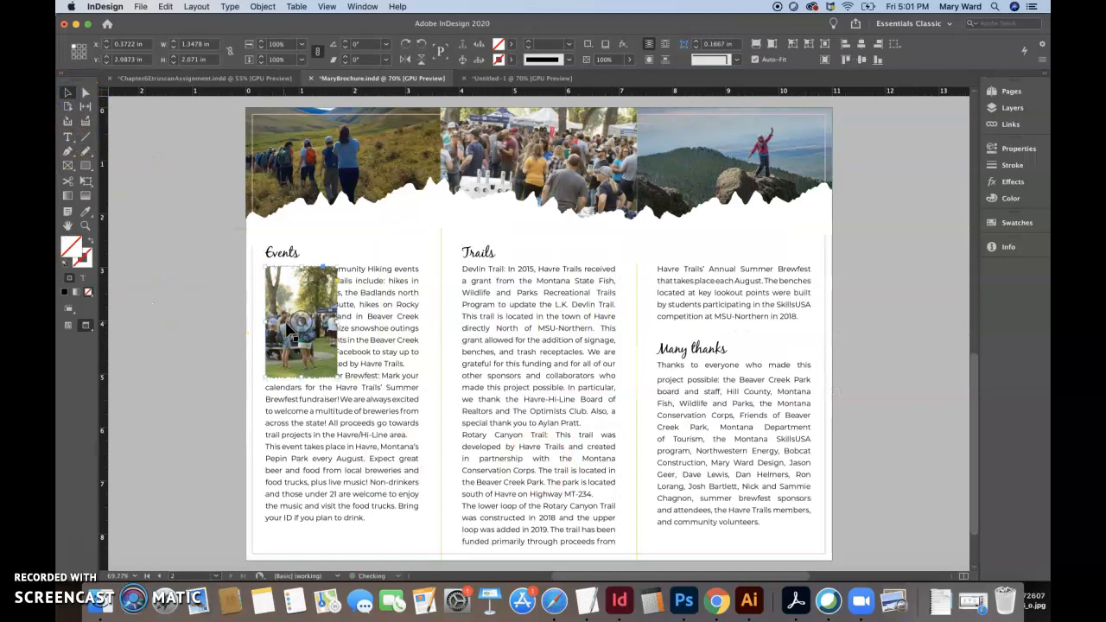
left_click_drag(307, 327, 185, 367)
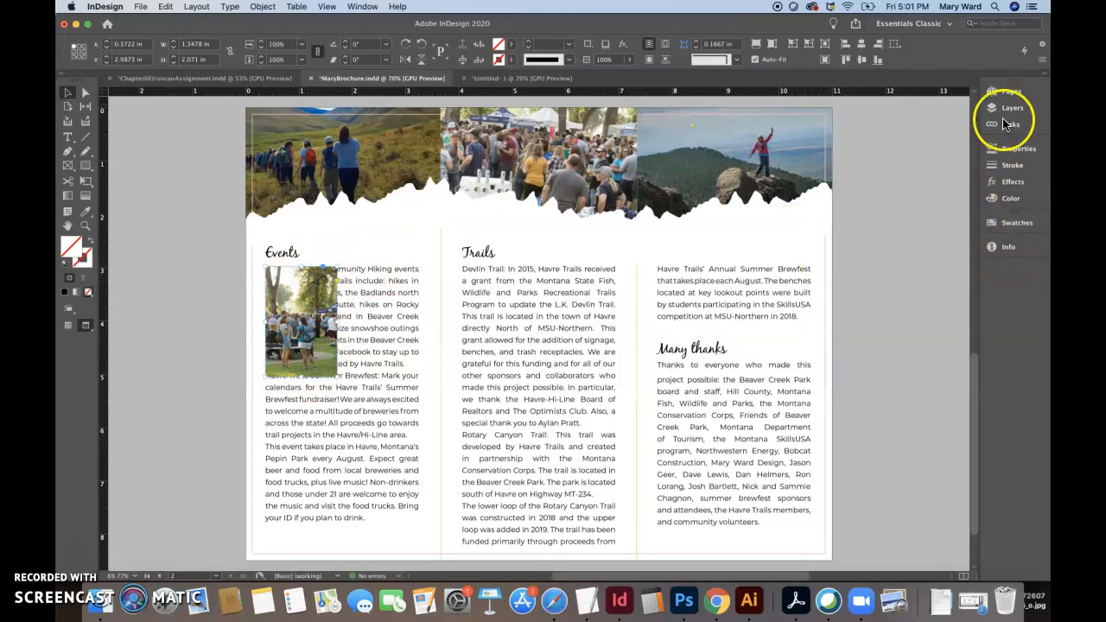
left_click(1013, 148)
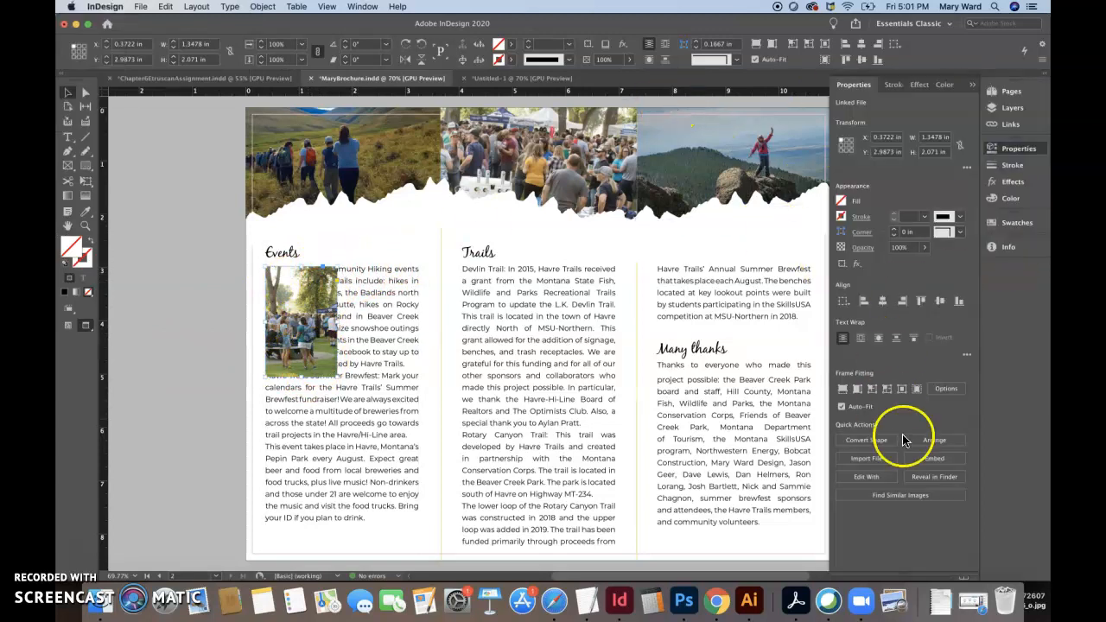
left_click(862, 340)
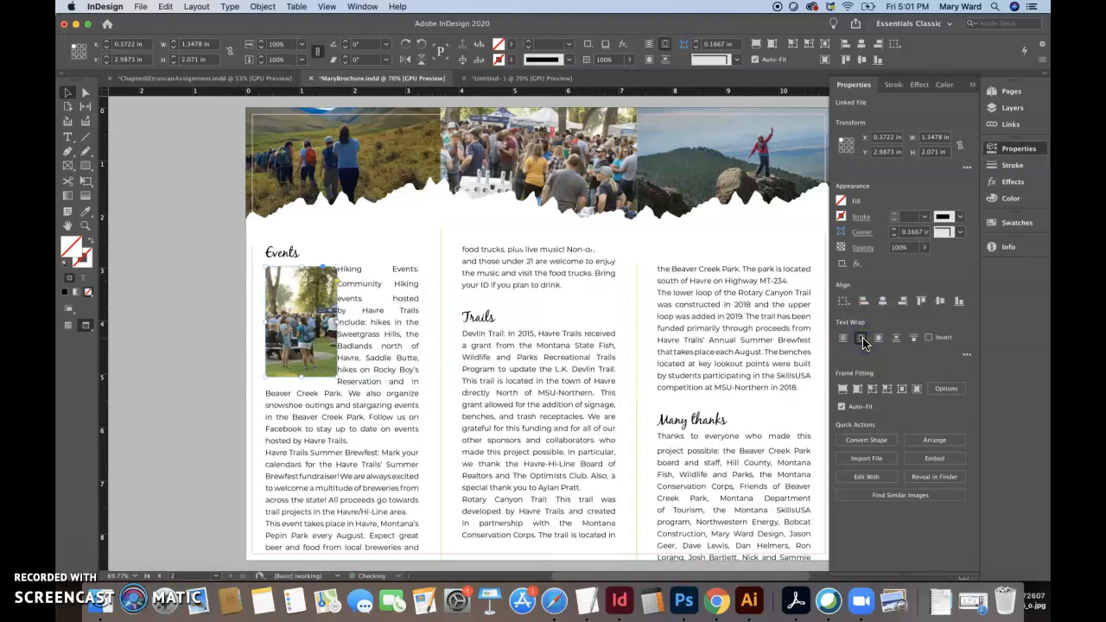
Step: Set the picture's text wrap offsets to 0.125 in, then unlink them and set the right offset to 0.1875 in
left_click(967, 355)
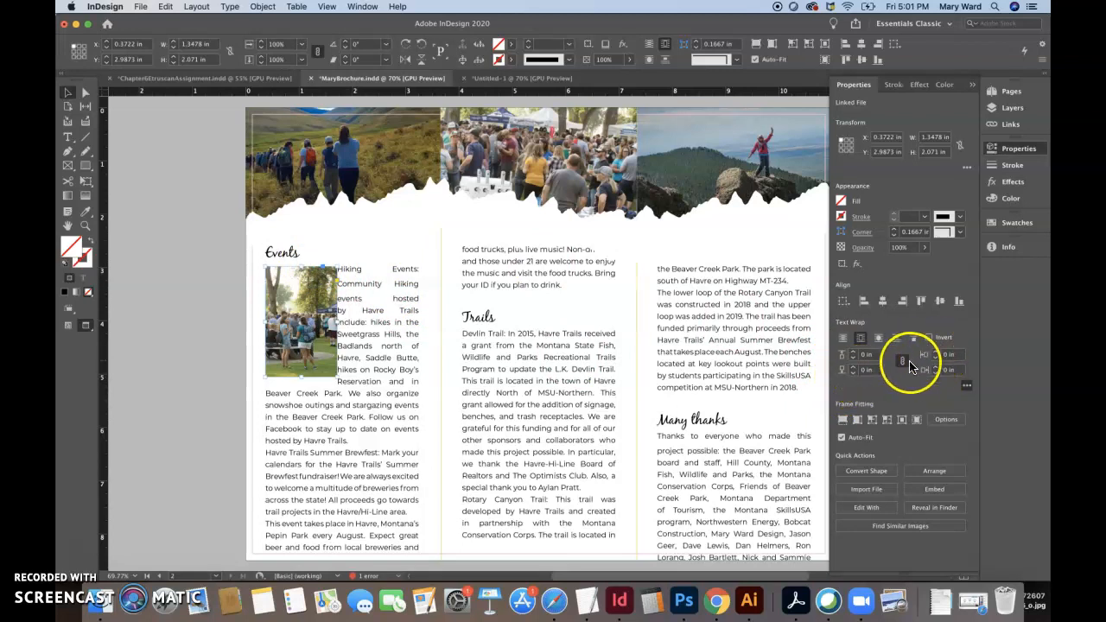
left_click(937, 371)
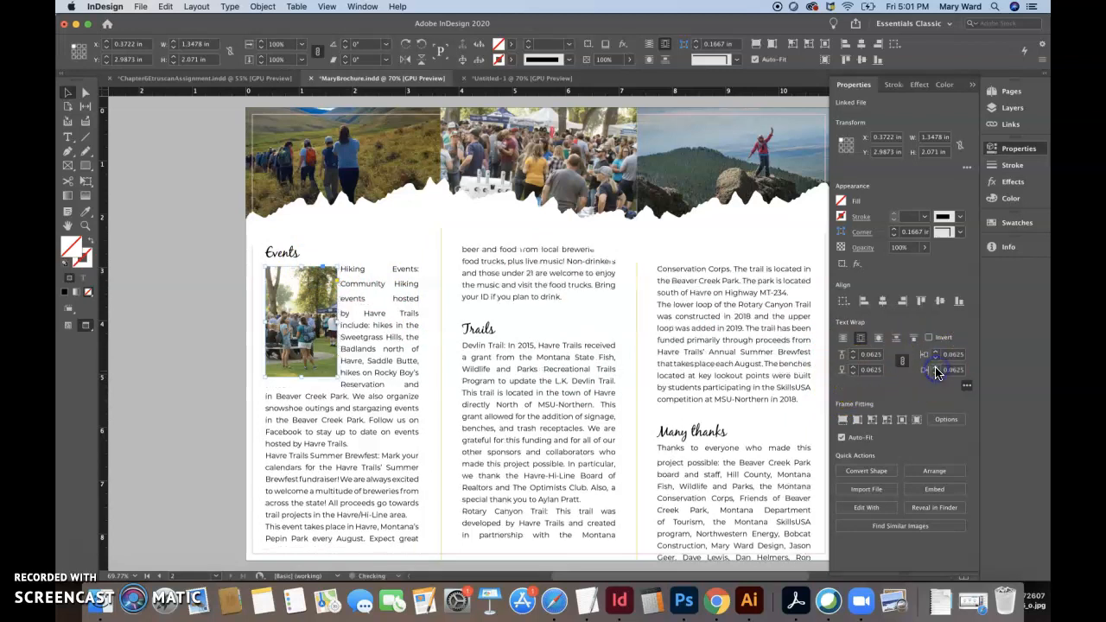
left_click(903, 362)
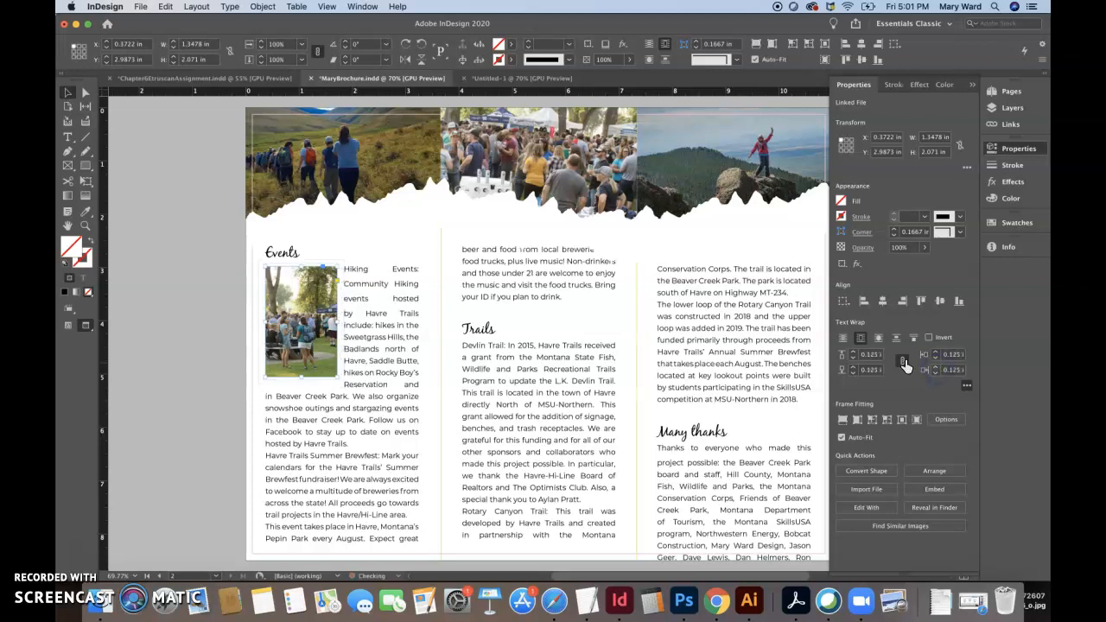
left_click(935, 368)
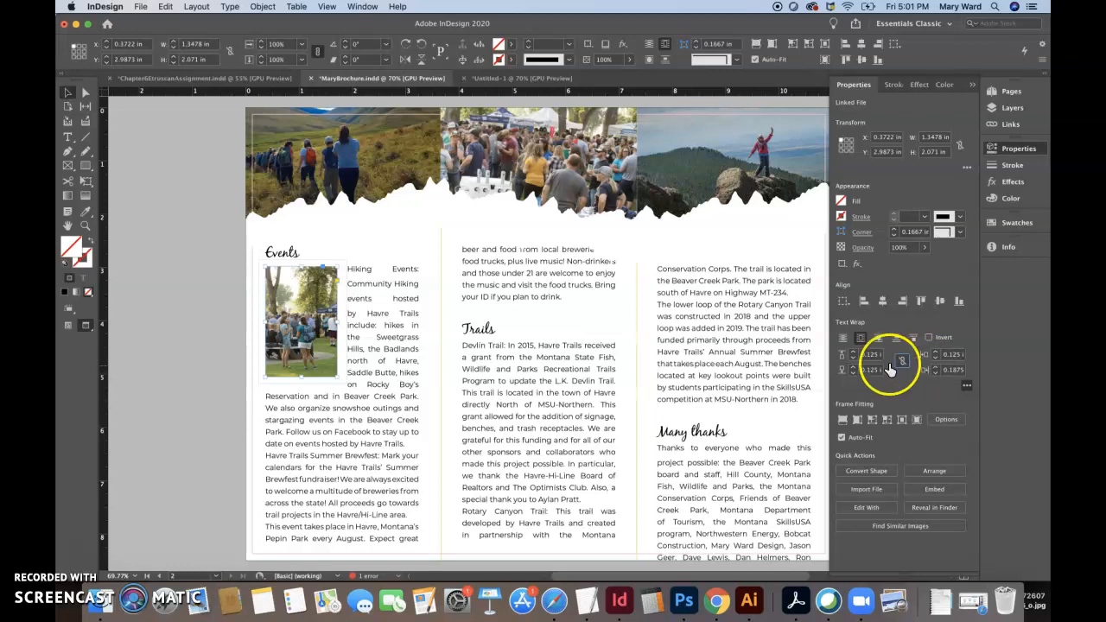
Step: Set the picture's top text wrap offset to 0.25 in and its bottom offset to 0 in
left_click(855, 362)
left_click(854, 354)
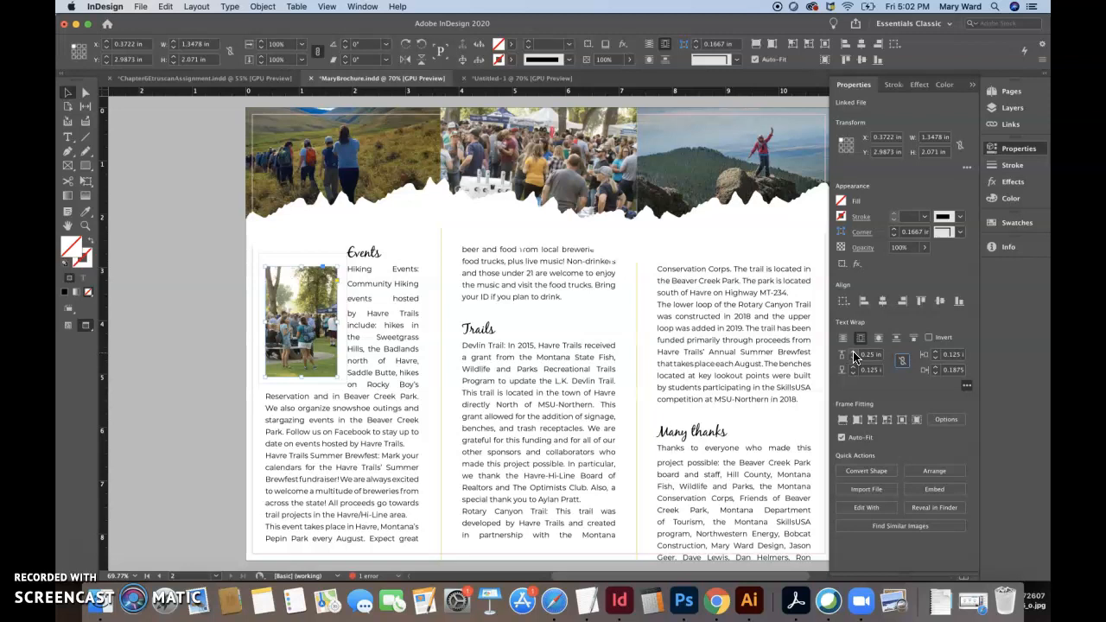
left_click(854, 375)
left_click(854, 374)
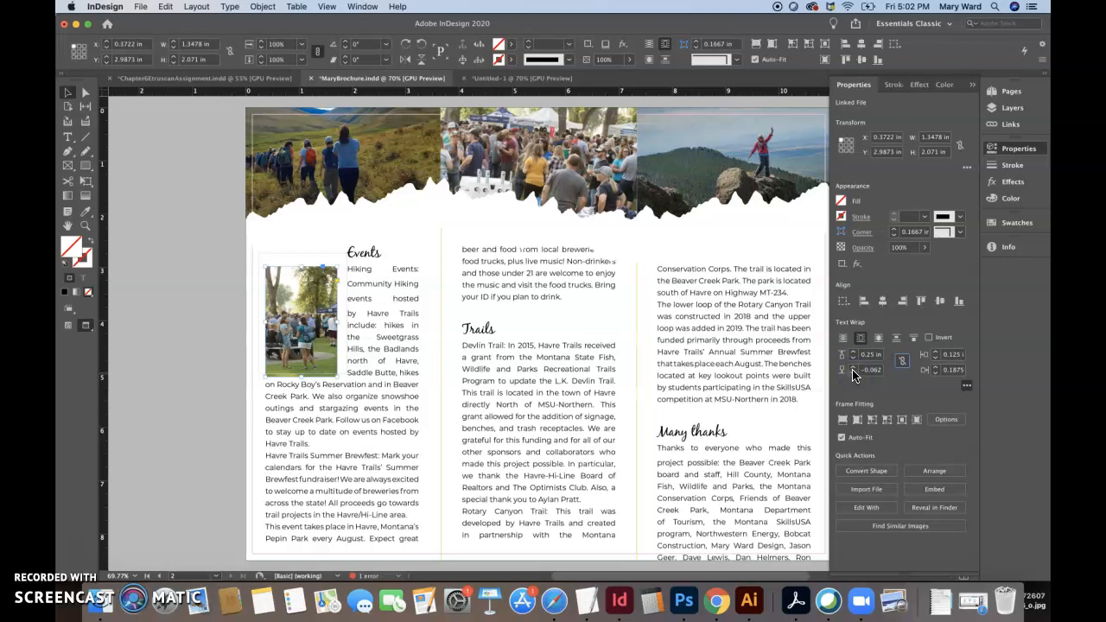
left_click(853, 369)
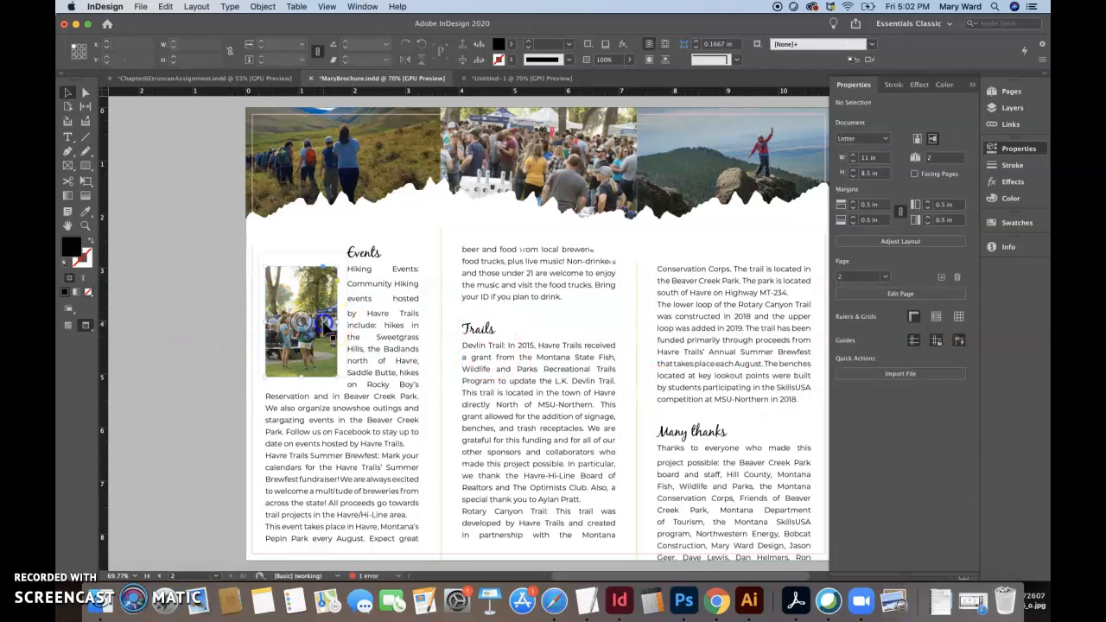
Step: Move the Brewfest picture frame up beside the Events heading, to about Y 2.6 in
left_click_drag(329, 335, 328, 333)
key("Up")
key("Up")
key("Up")
key("Up")
key("Up")
key("Up")
key("Up")
key("Up")
key("Up")
key("Up")
key("Up")
key("Up")
key("Up")
key("Up")
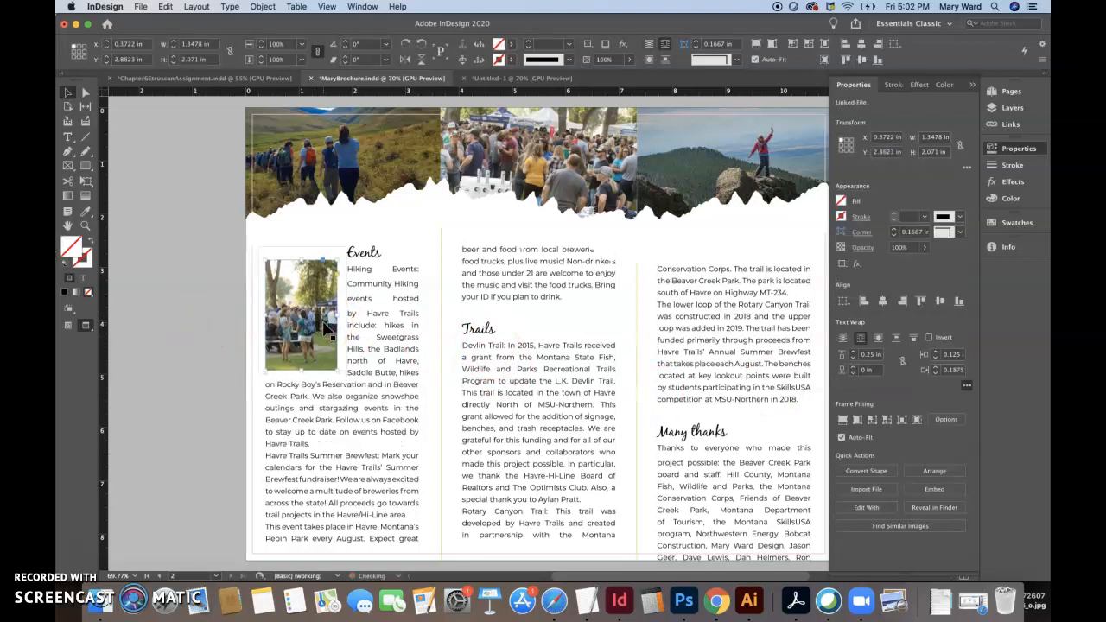
key("Up")
key("Up")
key("Up")
key("Up")
key("Up")
key("Up")
key("Up")
key("Up")
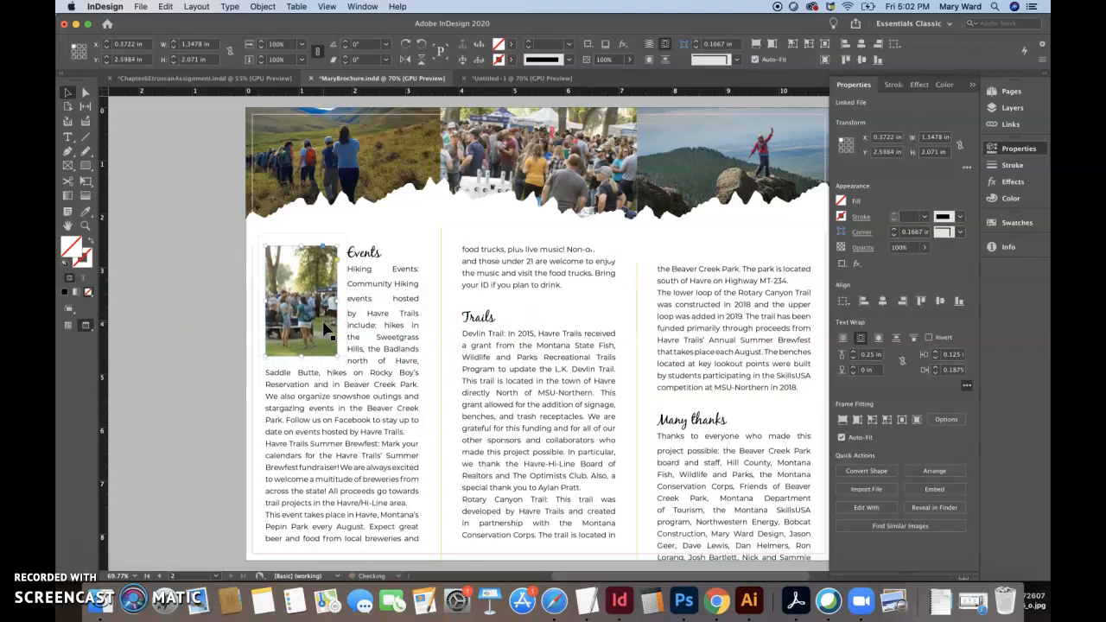
key("Up")
key("Up")
key("Up")
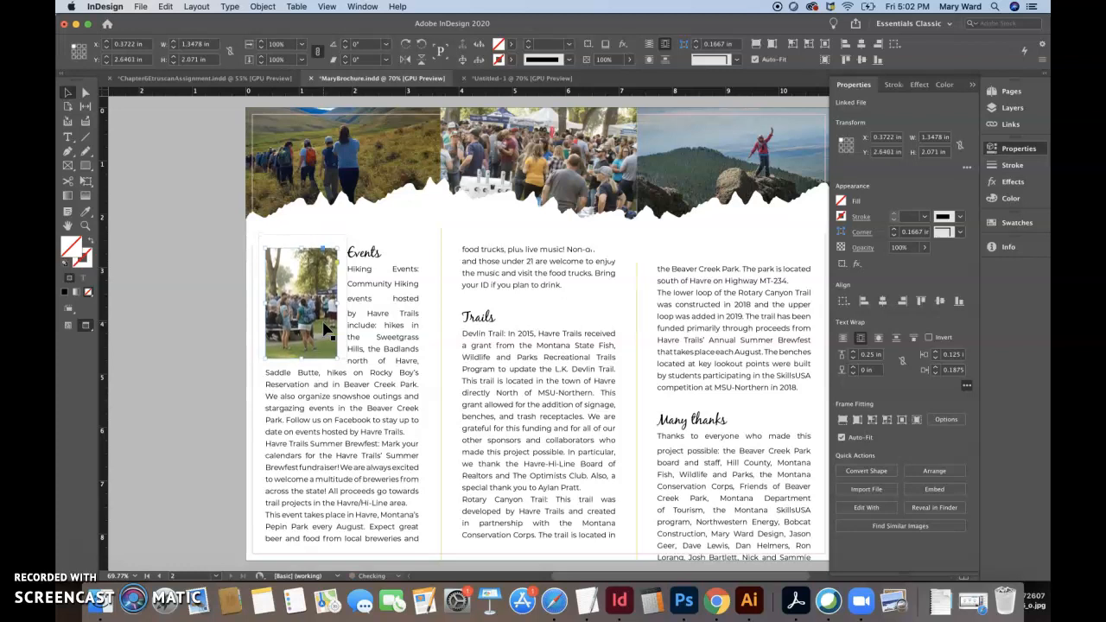
left_click(197, 341)
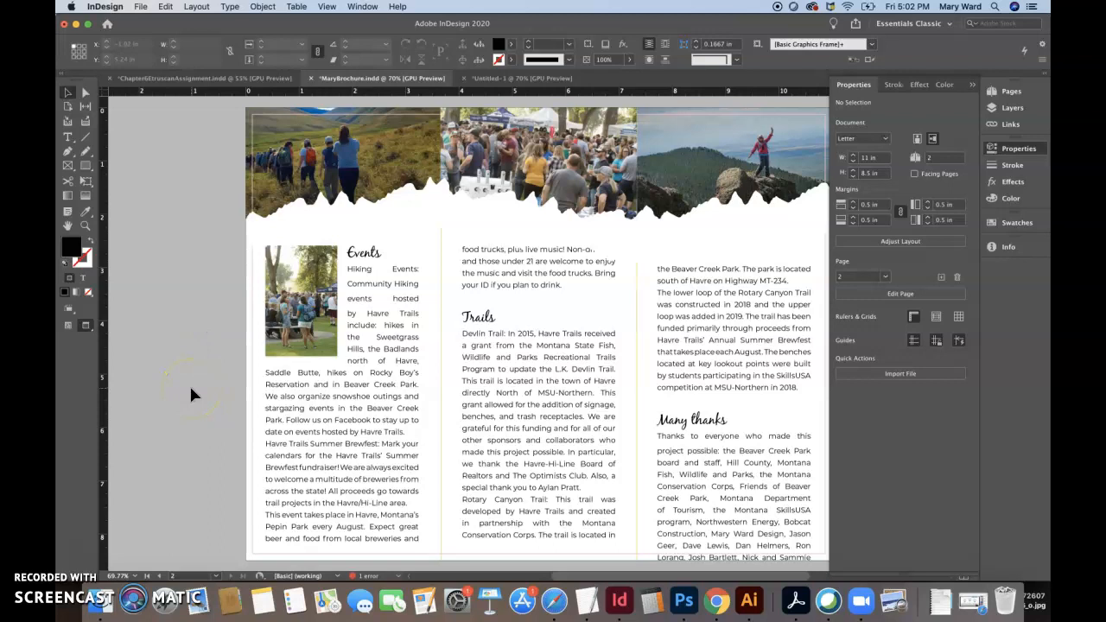
scroll(192, 395, "right", 1)
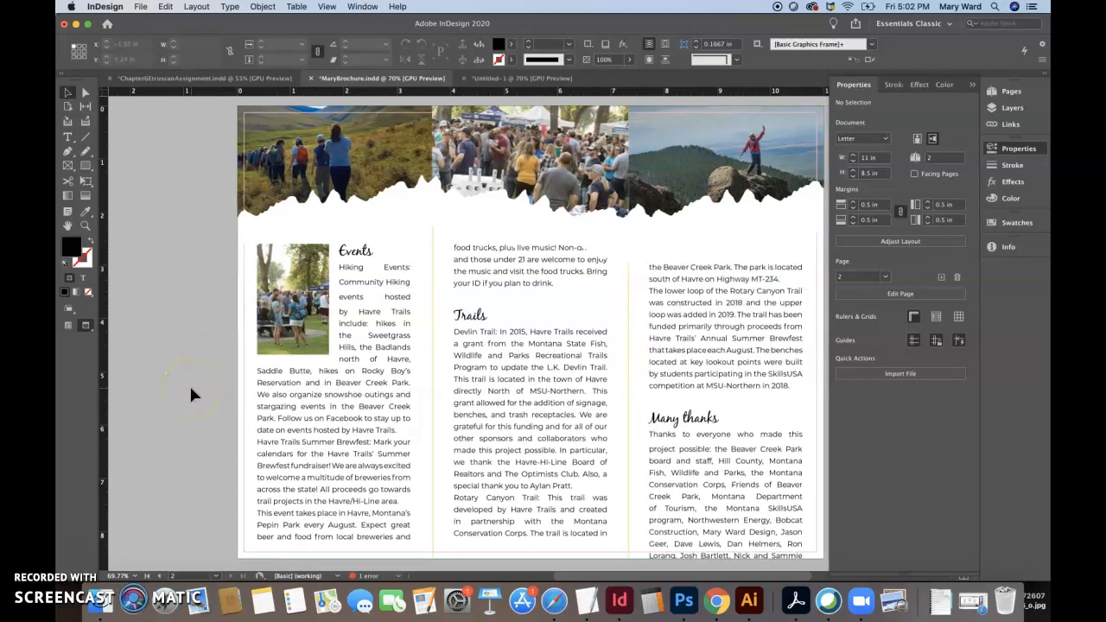
double_click(370, 296)
left_click_drag(340, 268, 414, 349)
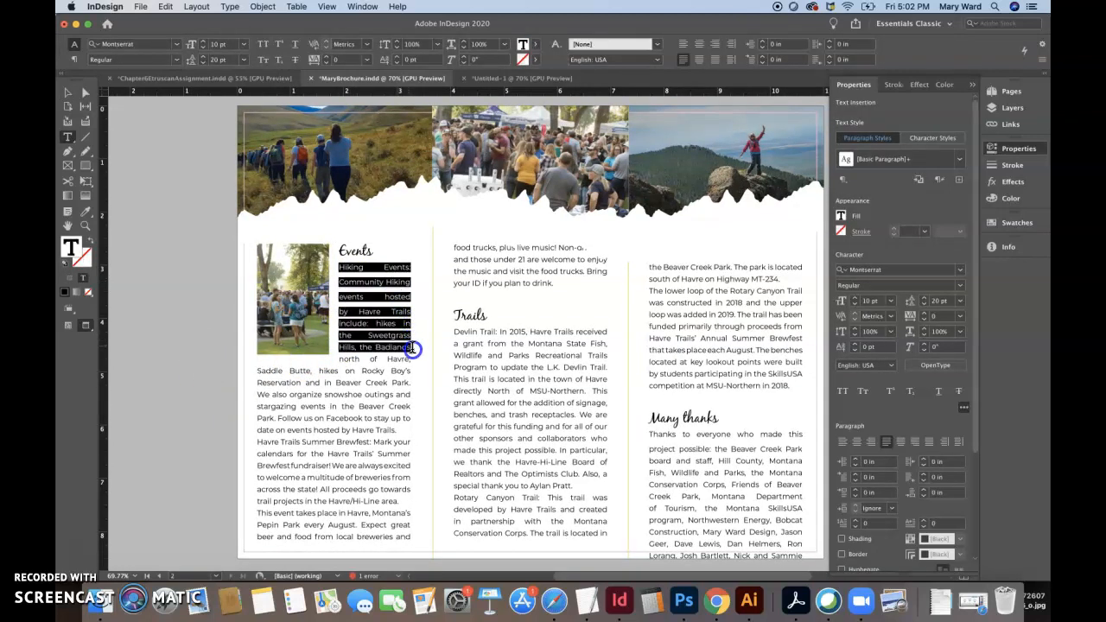
Step: Narrow the Brewfest picture frame from its right side to a width of about 1.11 in
left_click(68, 93)
left_click(202, 292)
left_click(294, 298)
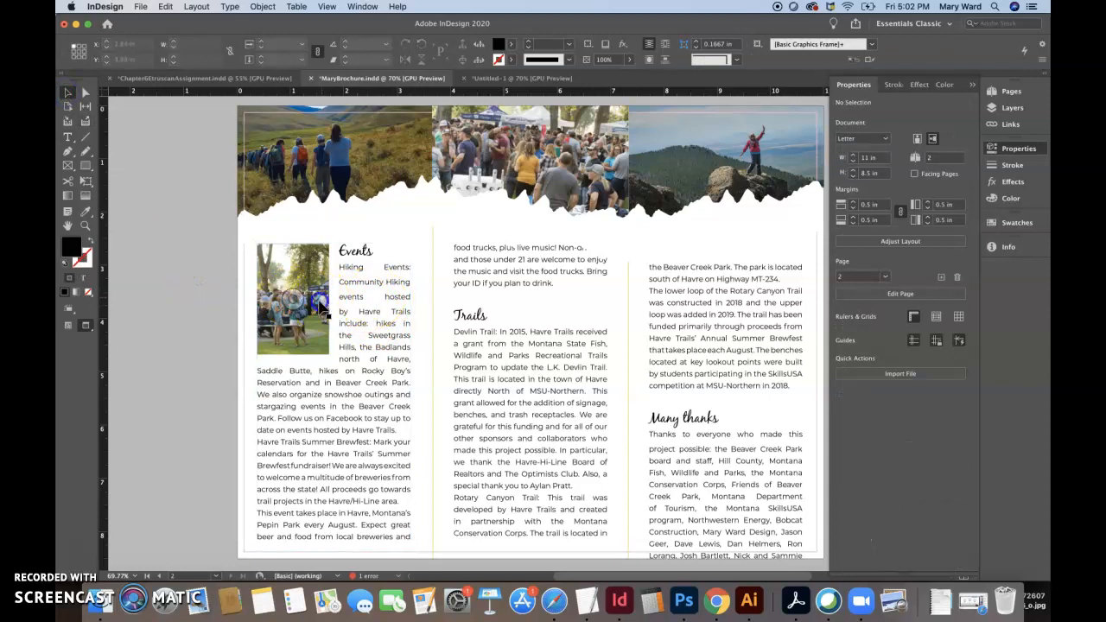
mouse_move(328, 298)
left_mouse_down()
mouse_move(290, 299)
mouse_move(317, 297)
left_mouse_up()
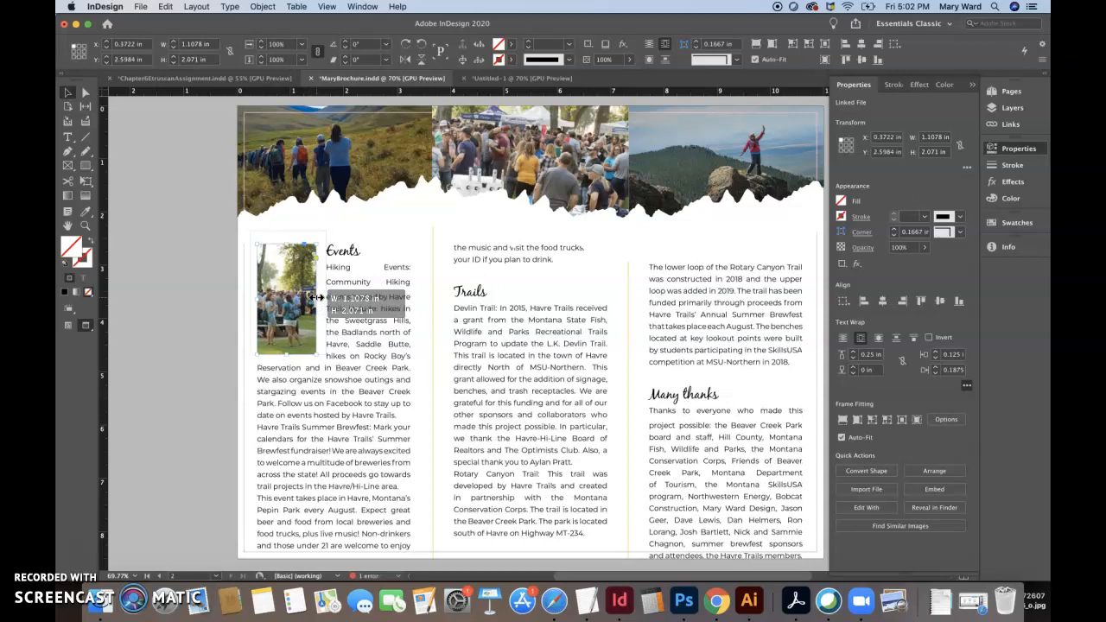
Step: Move the picture frame down below the first two lines of Events body text, to about Y 3.65 in
key("Down")
key("Down")
key("Down")
key("Down")
key("Down")
key("Down")
key("Down")
key("Down")
key("Down")
key("Down")
key("Down")
key("Down")
key("Down")
key("Down")
key("Down")
key("Down")
key("Down")
key("Down")
key("Down")
key("Down")
key("Down")
key("Down")
key("Down")
key("Down")
key("Down")
key("Down")
key("Down")
key("Down")
key("Down")
key("Down")
key("Down")
key("Down")
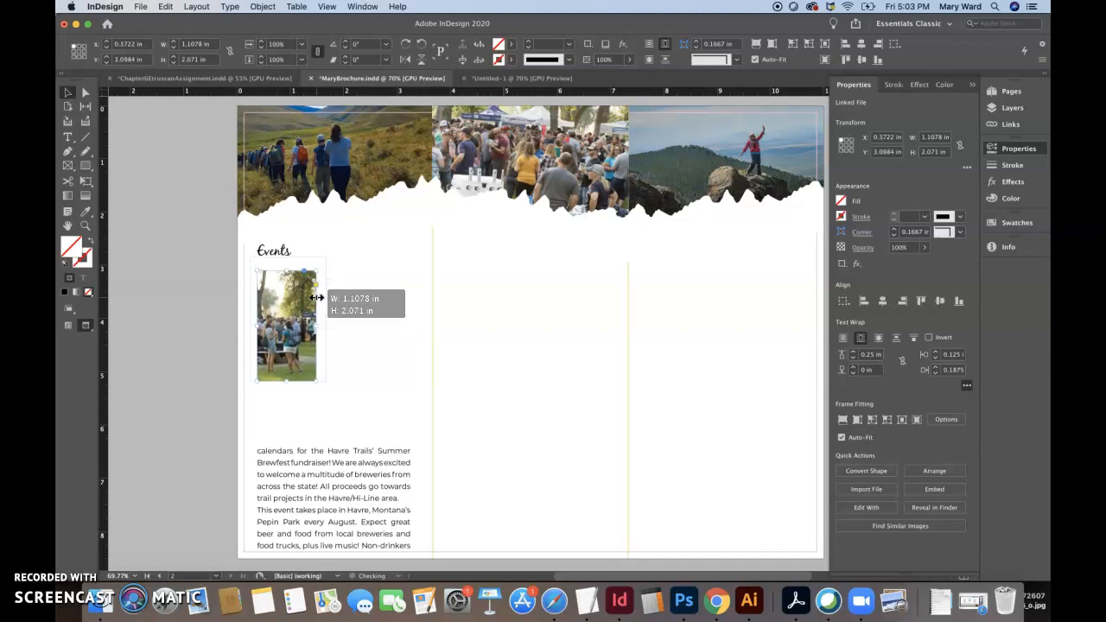
key("Down")
key("Down")
key("Down")
key("Down")
key("Down")
key("Down")
key("Down")
key("Down")
key("Down")
key("Down")
key("Down")
key("Down")
key("Down")
key("Down")
key("Down")
key("Down")
key("Down")
key("Down")
key("Down")
key("Down")
key("Down")
key("Down")
key("Down")
key("Down")
key("Down")
key("Down")
key("Down")
key("Down")
key("Down")
key("Down")
key("Down")
key("Down")
key("Down")
key("Down")
key("Down")
key("Down")
key("Down")
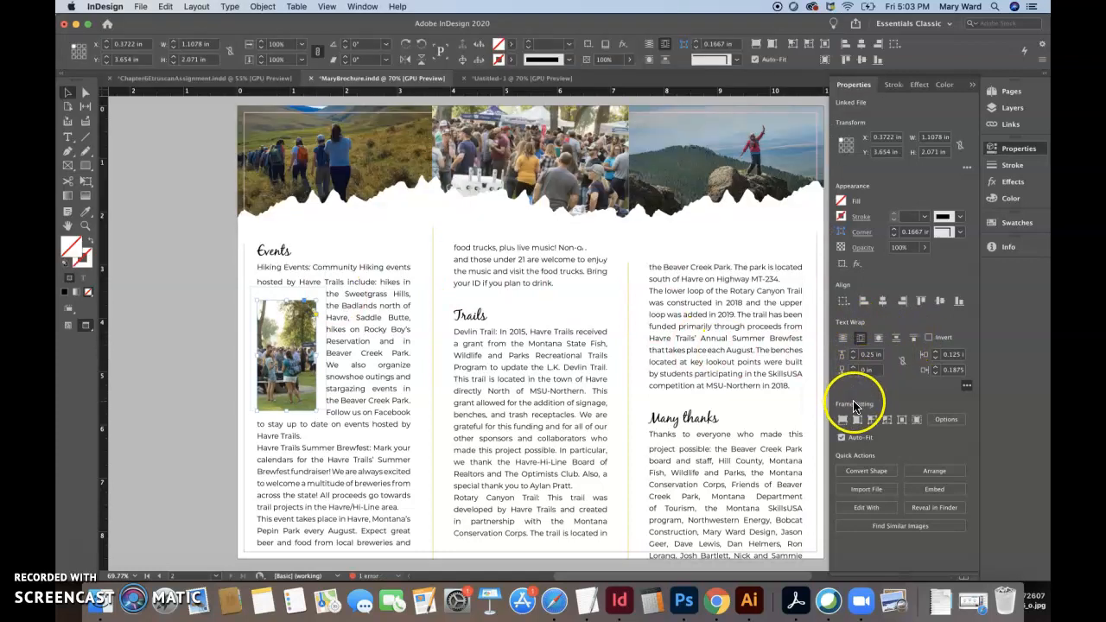
Step: Set the picture's top text wrap offset to 0.125 in and nudge the frame up to about Y 3.6 in
left_click(967, 387)
left_click(975, 356)
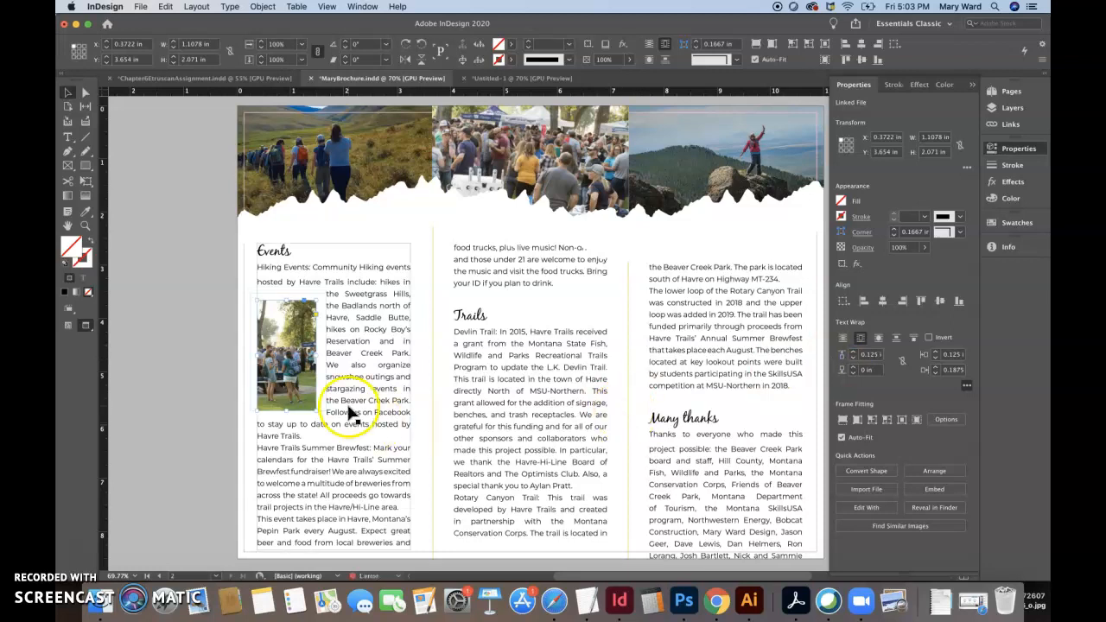
left_click_drag(288, 397, 288, 395)
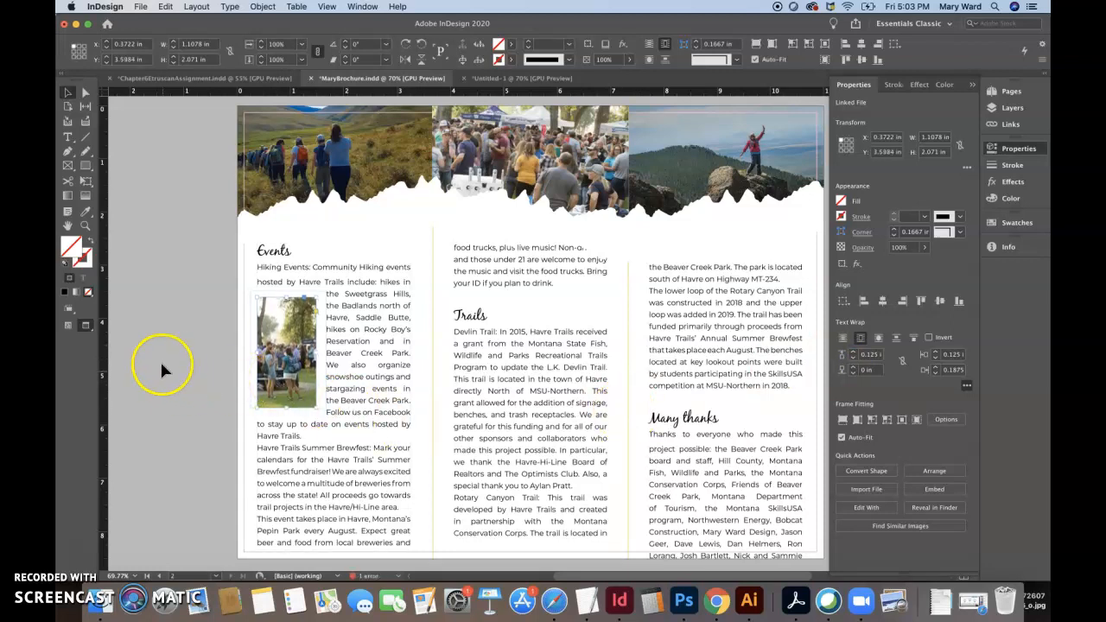
Step: Reduce the leading of the line "hosted by Havre Trails include: hikes in" to 15 pt
double_click(346, 284)
triple_click(358, 284)
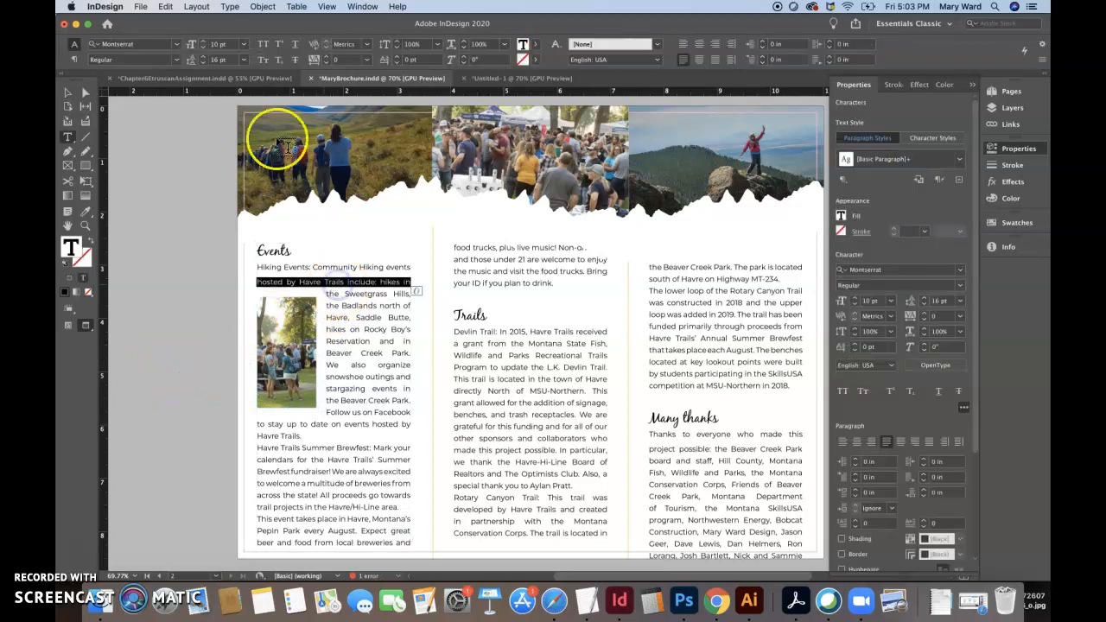
left_click(203, 63)
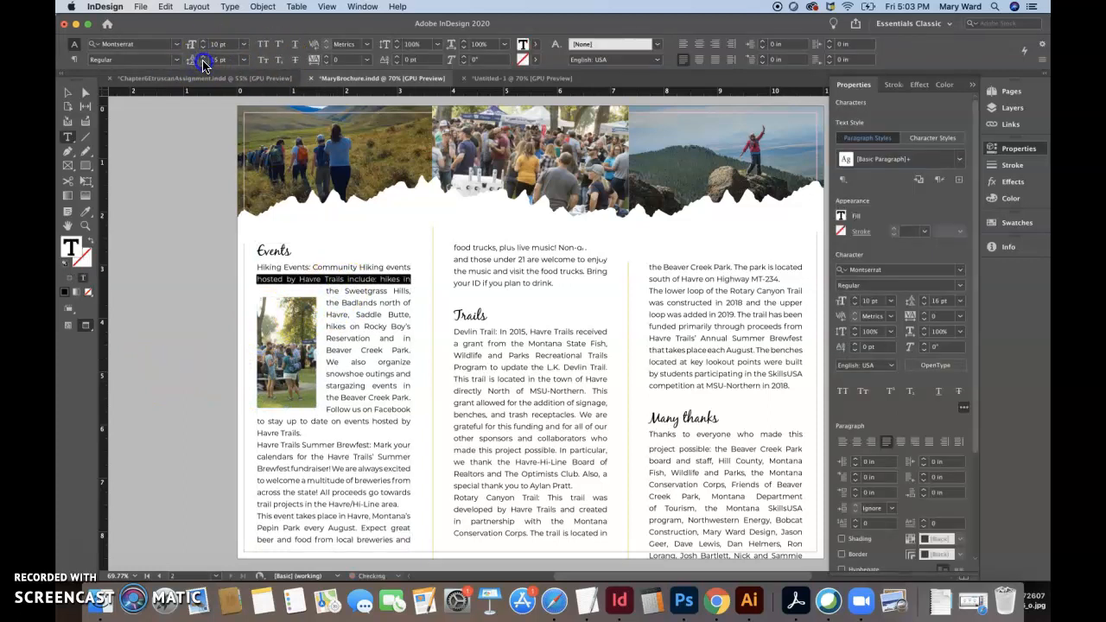
left_click(180, 153)
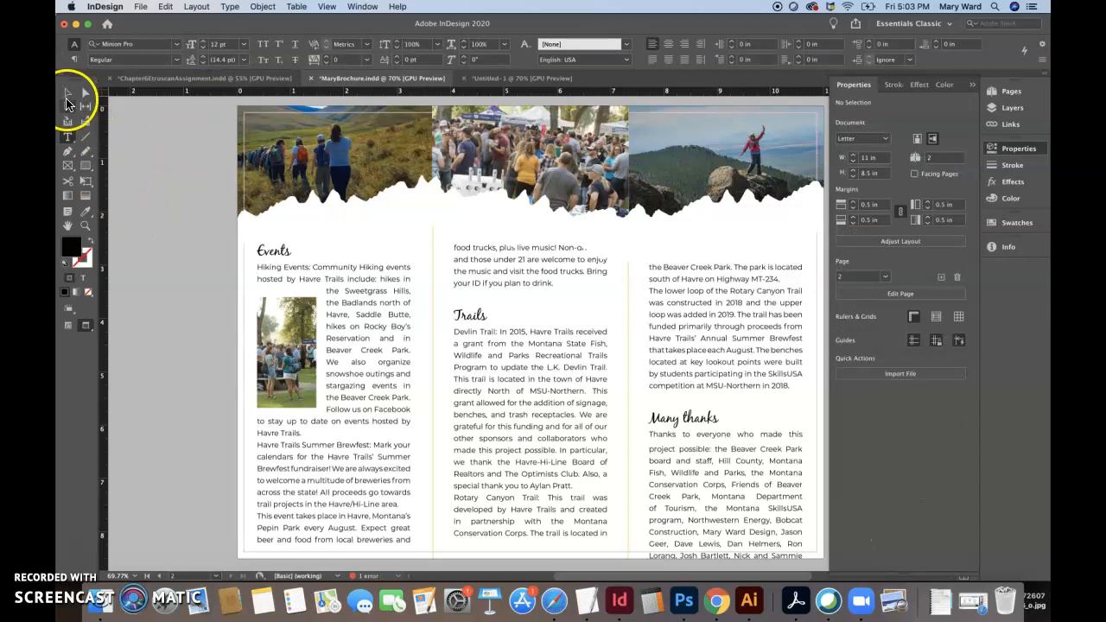
Step: Nudge the Brewfest picture up to about Y 3.57 in and set the leading of the text line directly above it to 15 pt
left_click(68, 100)
left_click(273, 331)
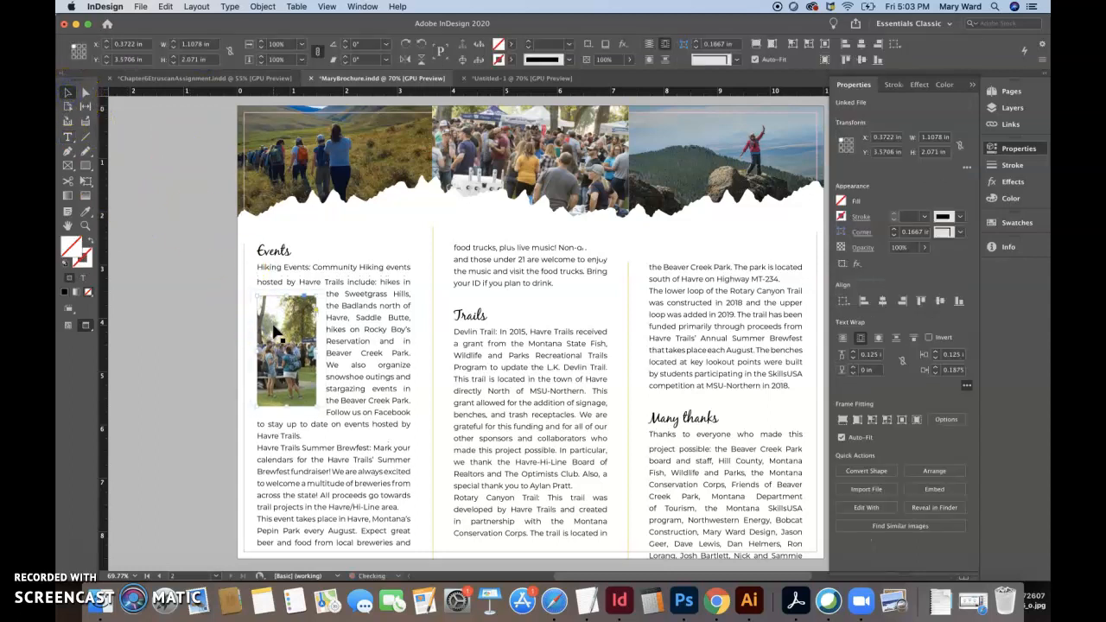
double_click(360, 282)
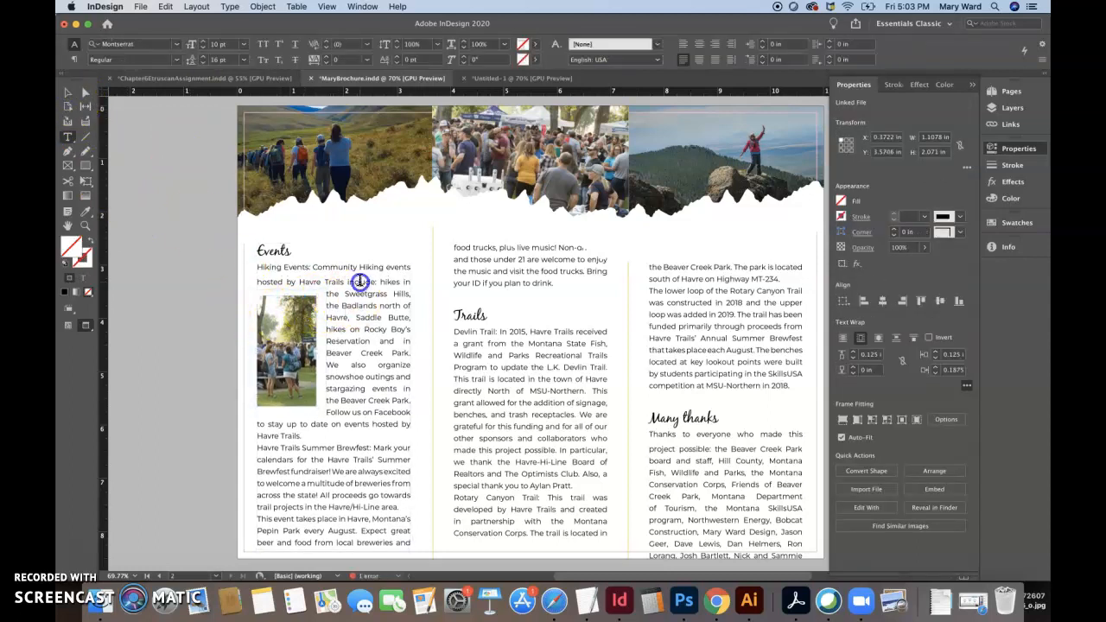
triple_click(360, 282)
left_click(202, 62)
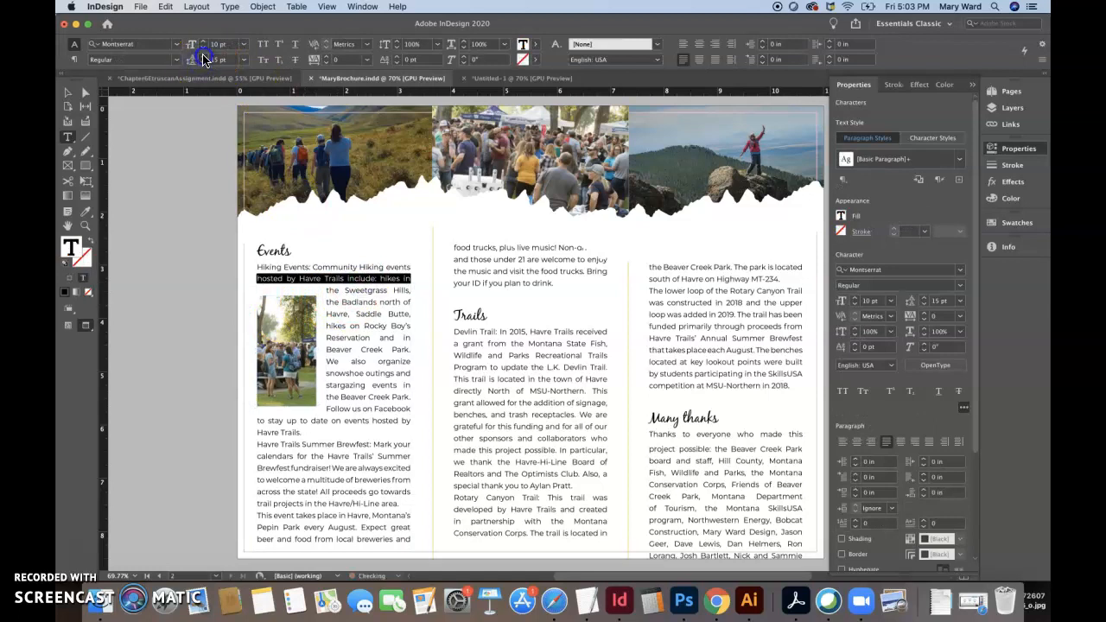
left_click(67, 91)
left_click(144, 179)
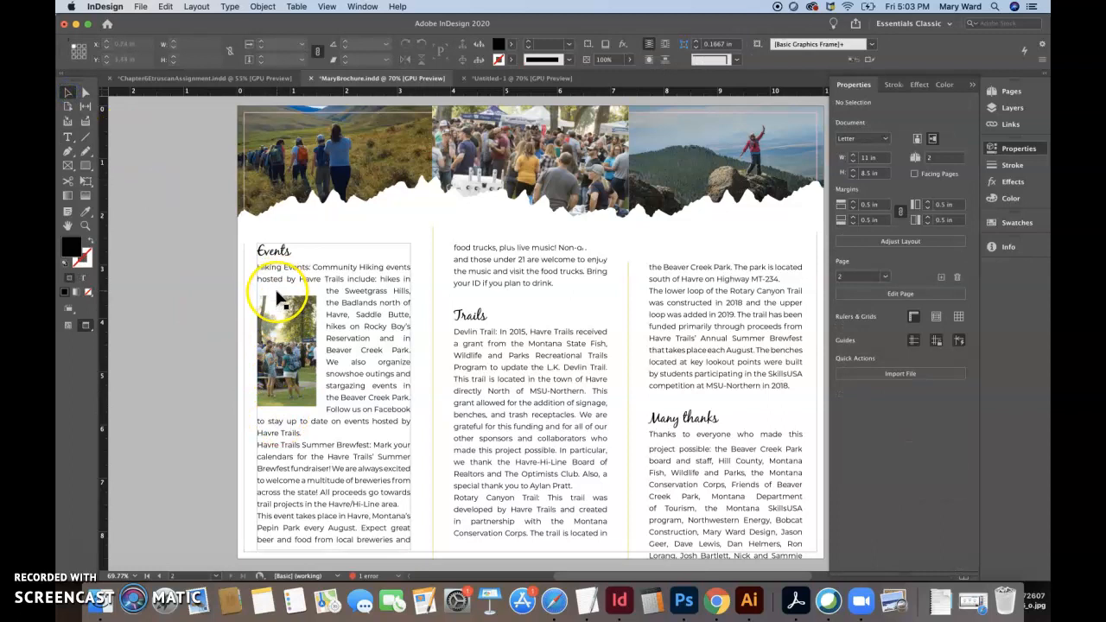
left_click(203, 331)
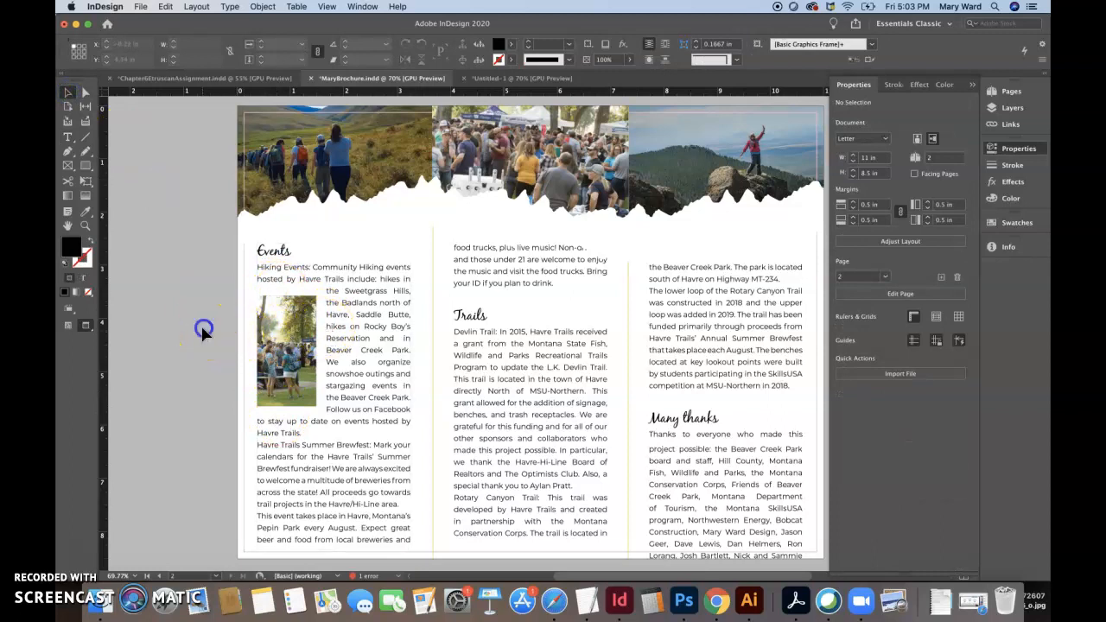
Step: Move the Brewfest picture and the Events text frame up together, placing the text frame at about Y 2.29 in
left_click(294, 376)
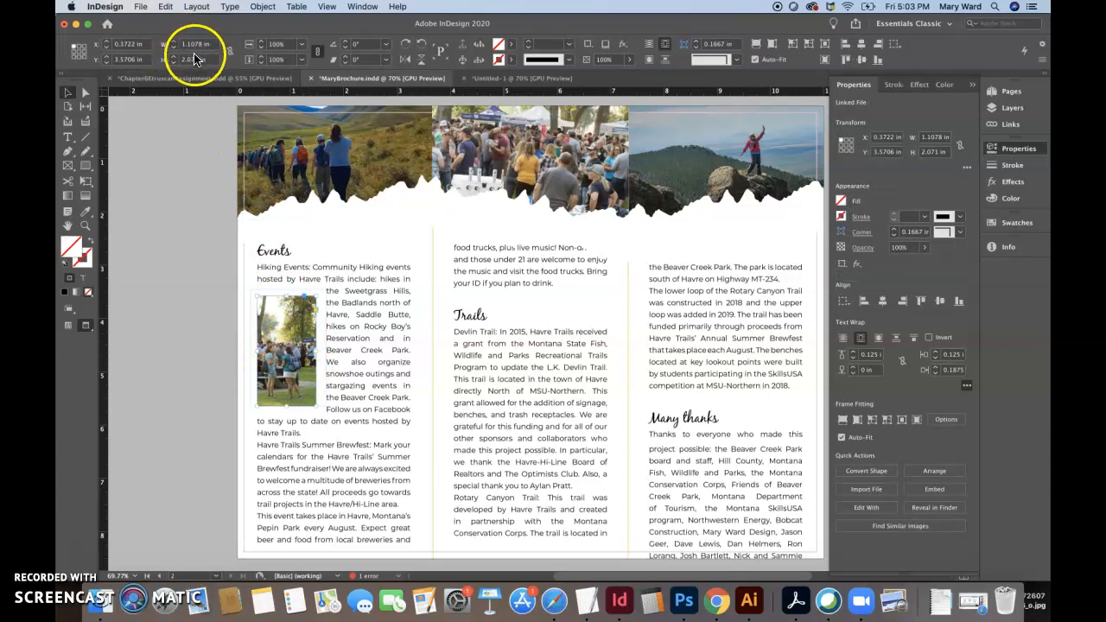
left_click(168, 284)
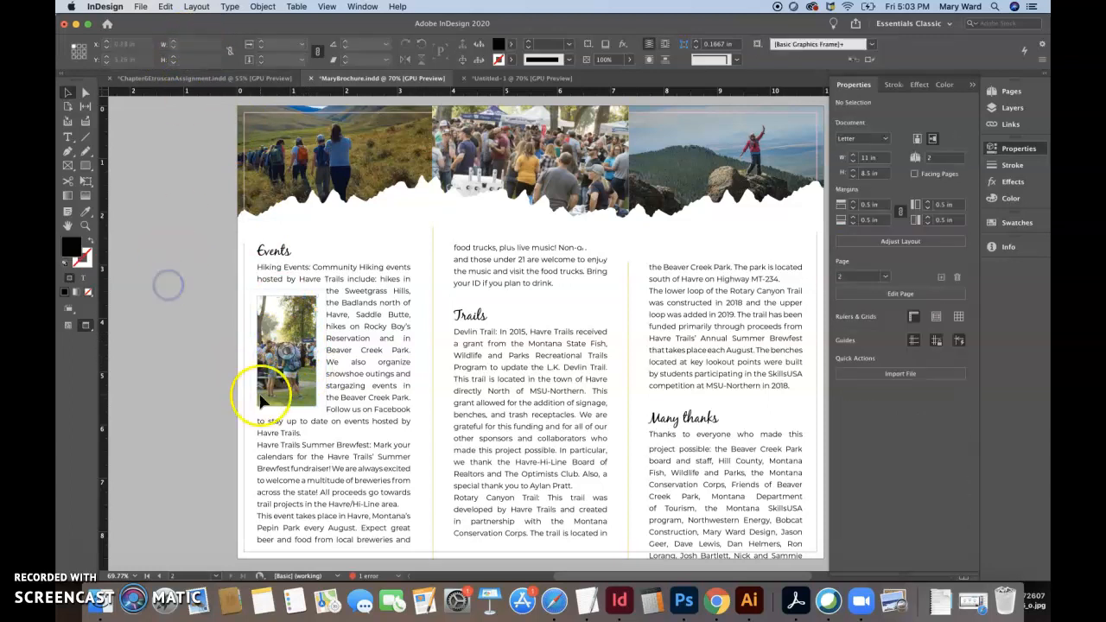
scroll(484, 393, "down", 2)
scroll(484, 394, "right", 2)
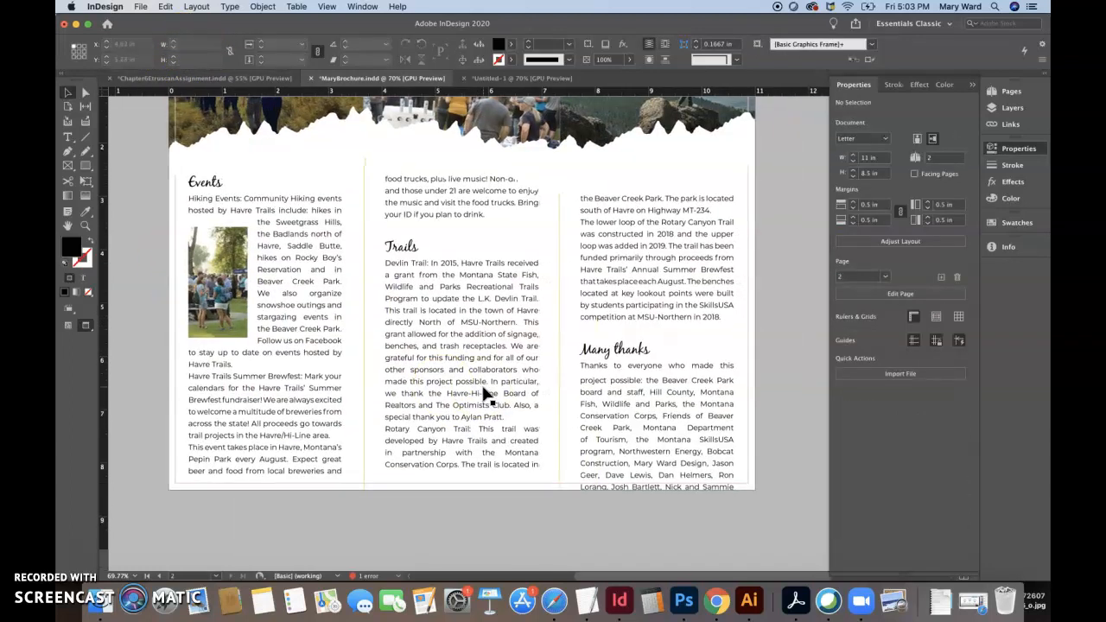
left_click(231, 281)
left_click(294, 263, "shift")
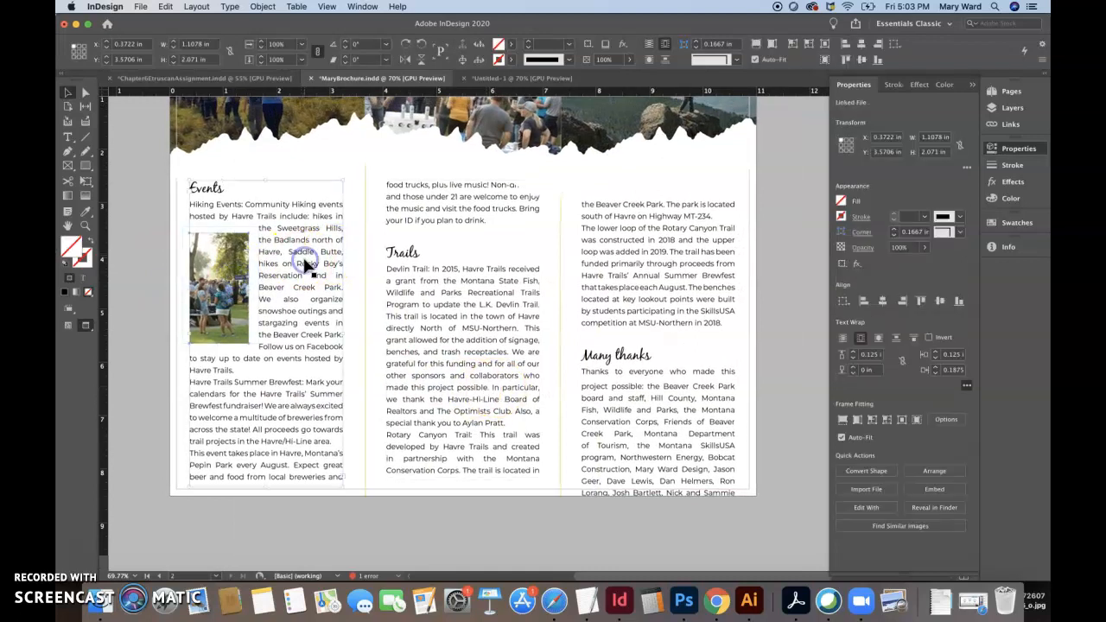
left_click_drag(311, 271, 311, 256)
Step: Move the middle column's text frame up to about Y 2.30 in and bring it in front of the torn-paper shape
left_click_drag(467, 200, 468, 205)
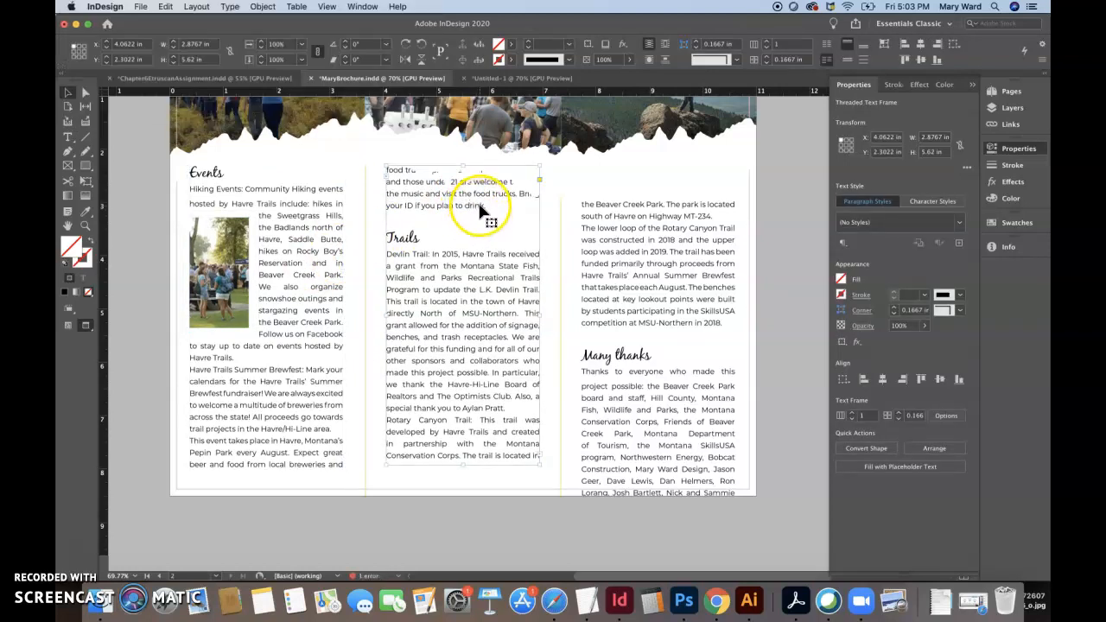
left_click(949, 449)
left_click(658, 323)
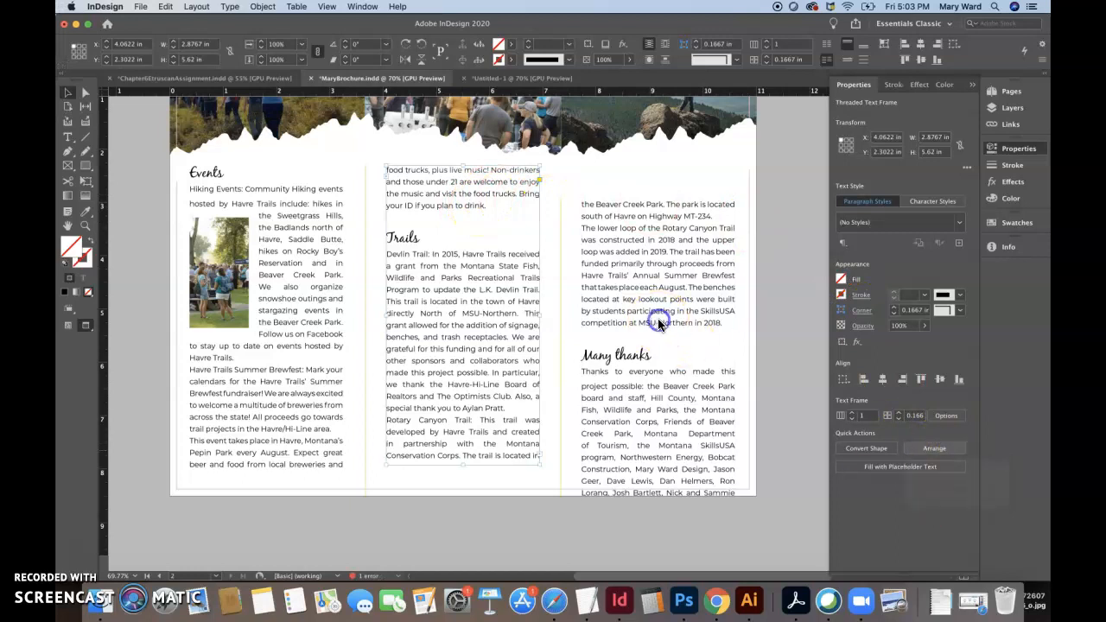
left_click(488, 255)
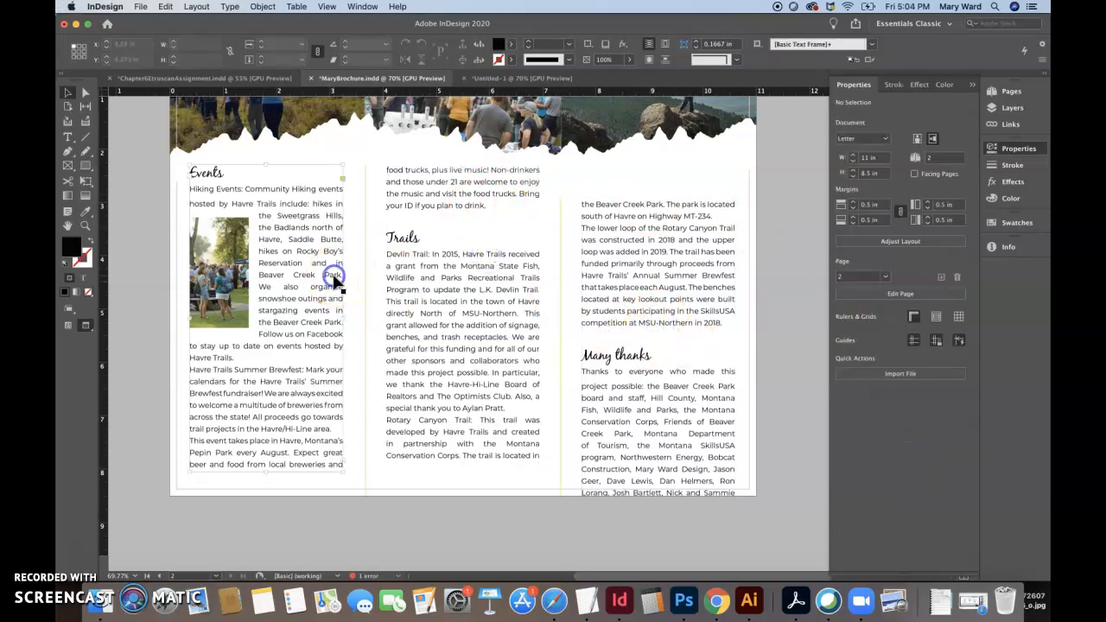
Step: Extend the bottom edges of the Events and middle column text frames, making them about 5.97 in and 5.98 in high
left_click(335, 277)
left_click(452, 262, "shift")
left_click(136, 396)
left_click(244, 443)
left_click_drag(266, 471, 267, 484)
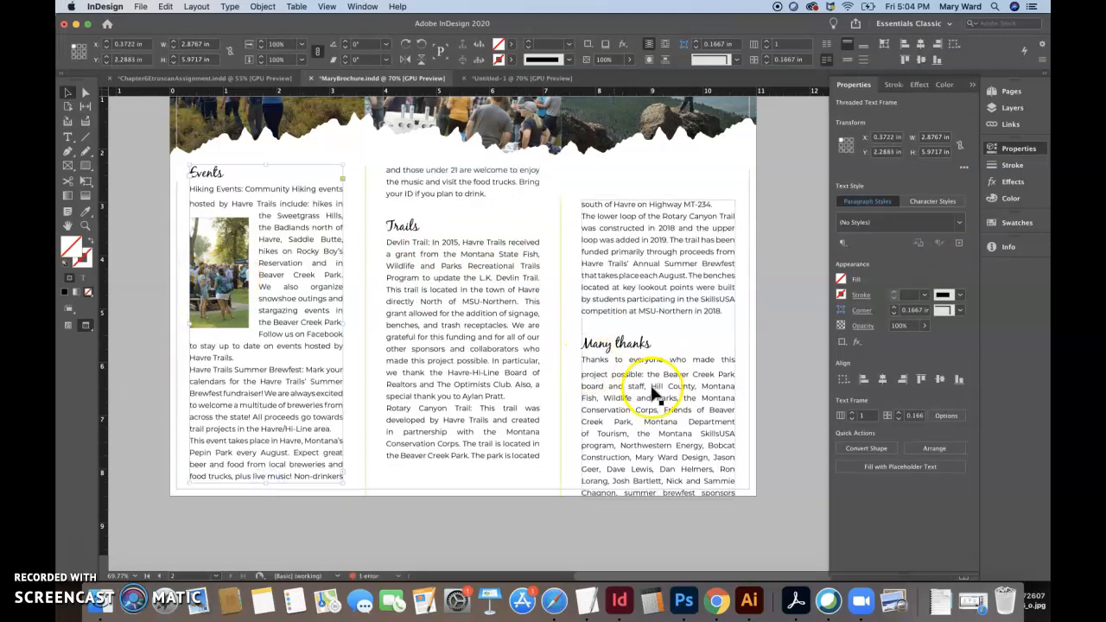
left_click(501, 415)
left_click_drag(462, 468, 466, 488)
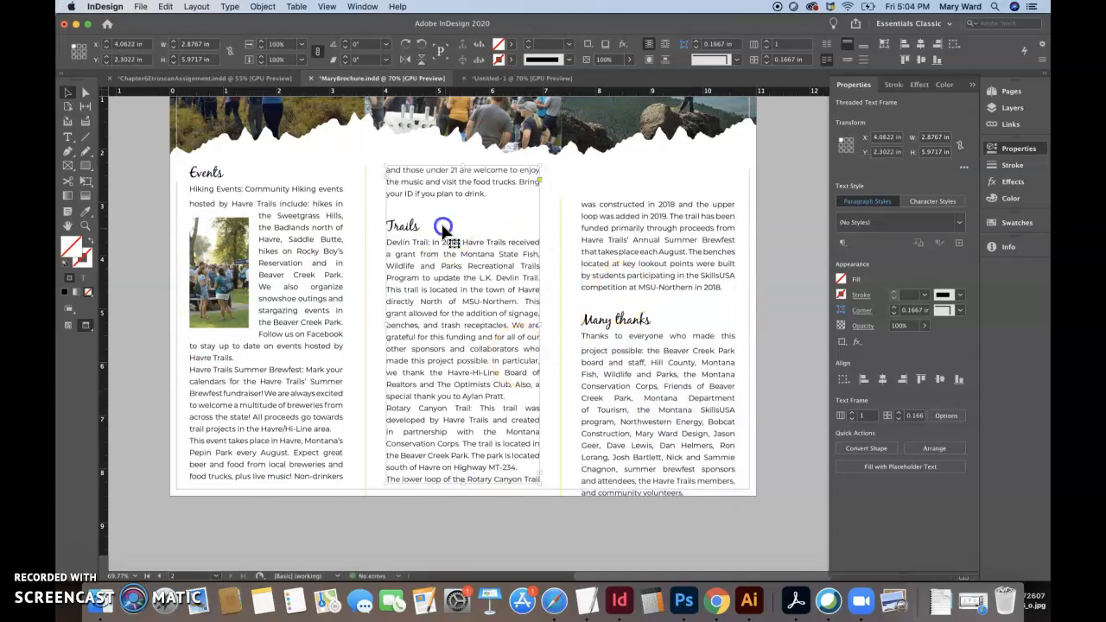
Step: Check the body text leading in the Untitled-1 reference document and return to MaryBrochure.indd
left_click(308, 309)
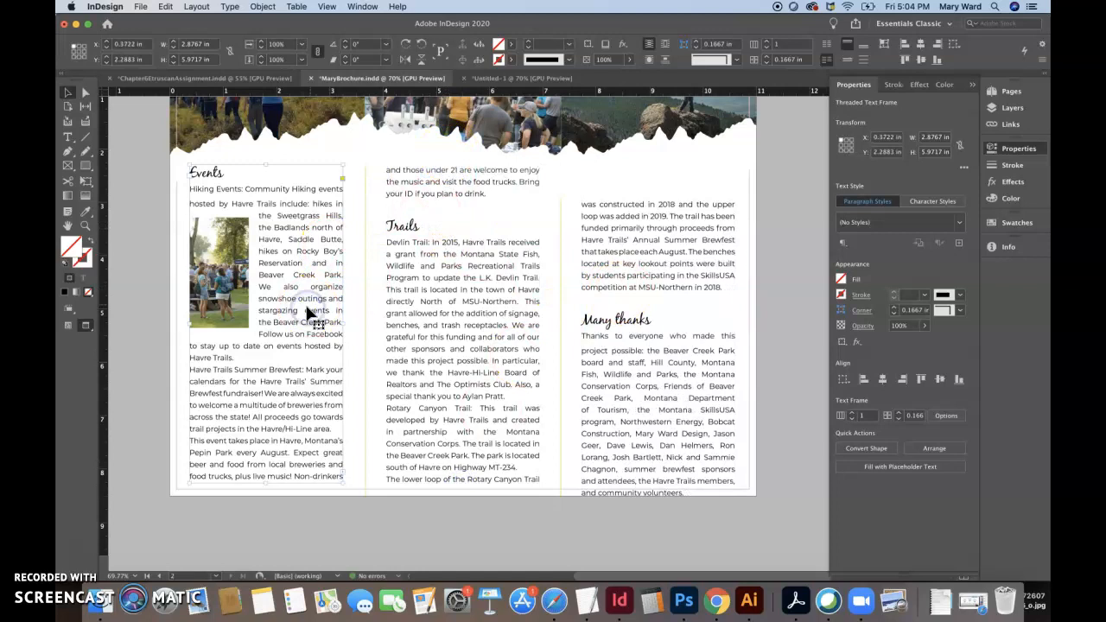
scroll(304, 284, "up", 2)
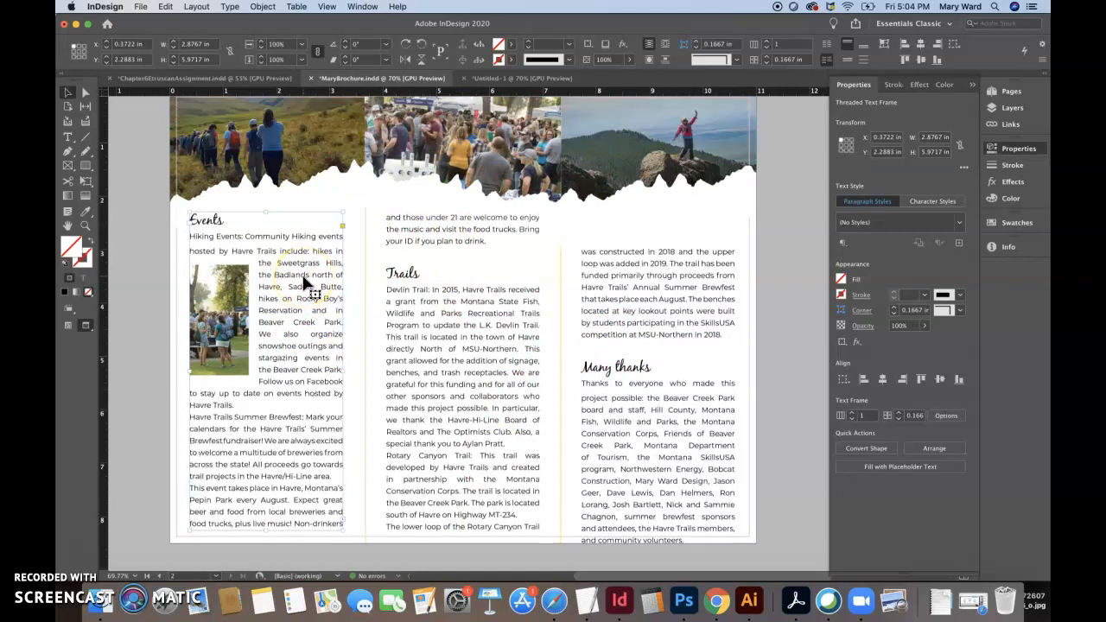
double_click(192, 235)
left_click_drag(190, 235, 491, 242)
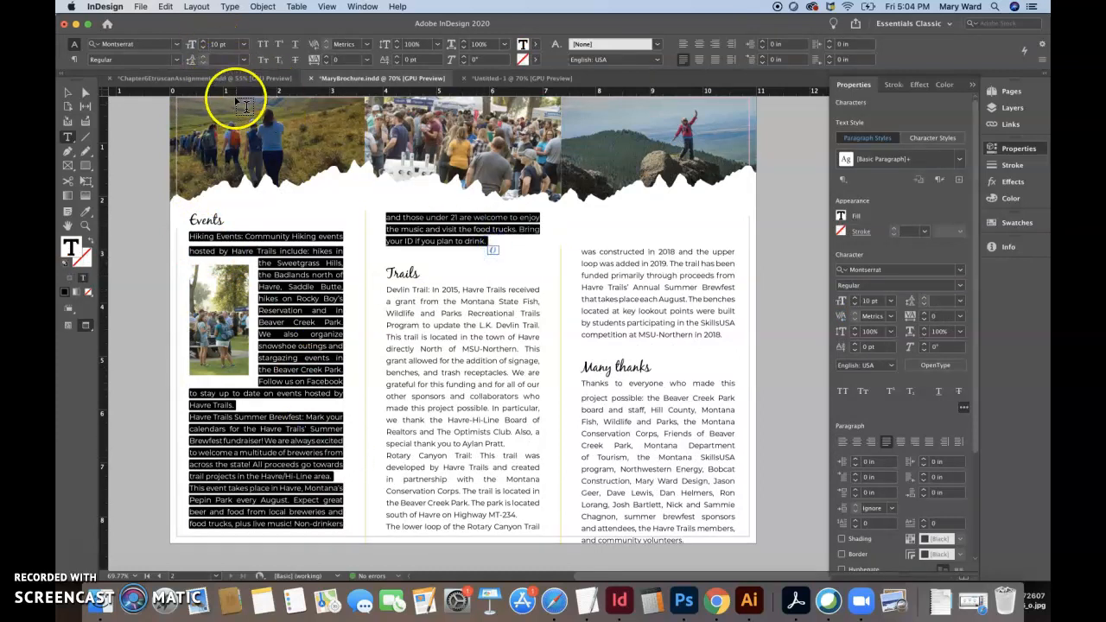
left_click(507, 77)
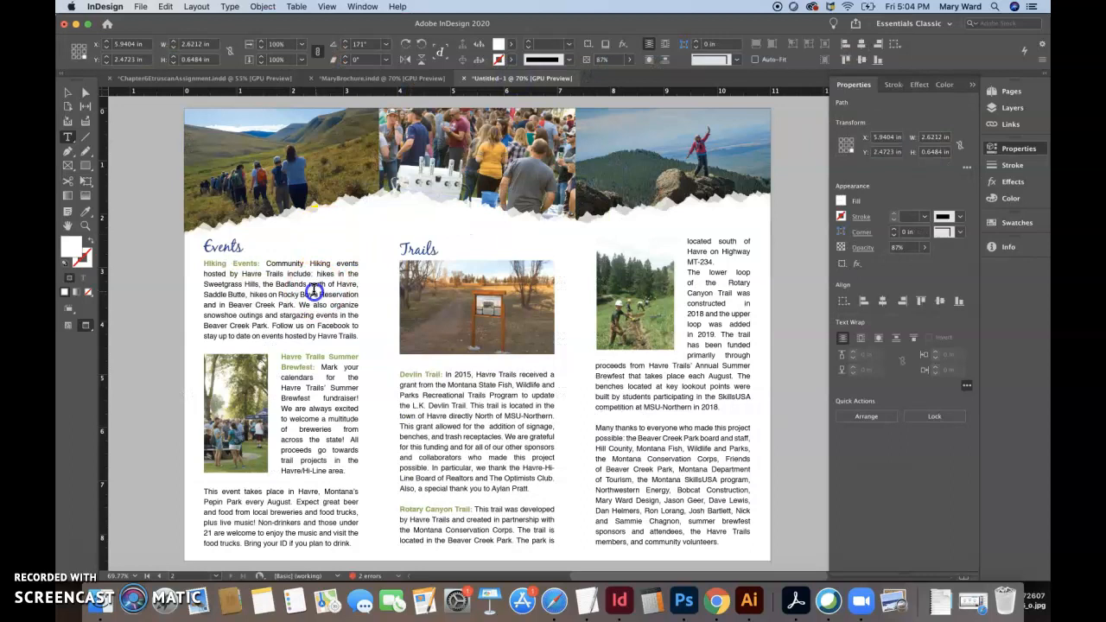
triple_click(309, 294)
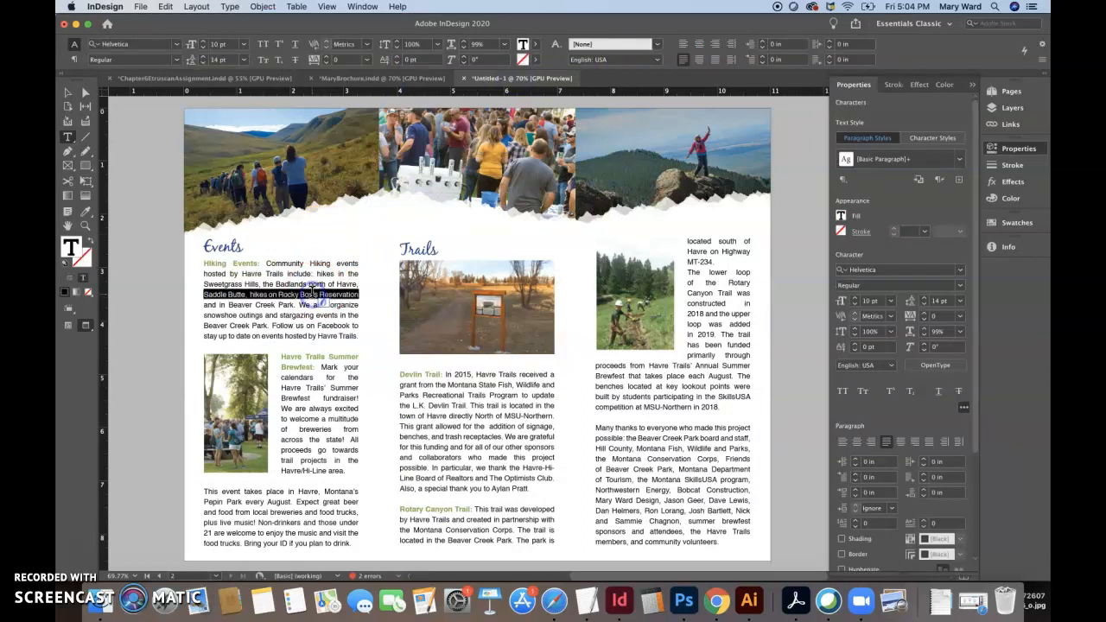
left_click(397, 79)
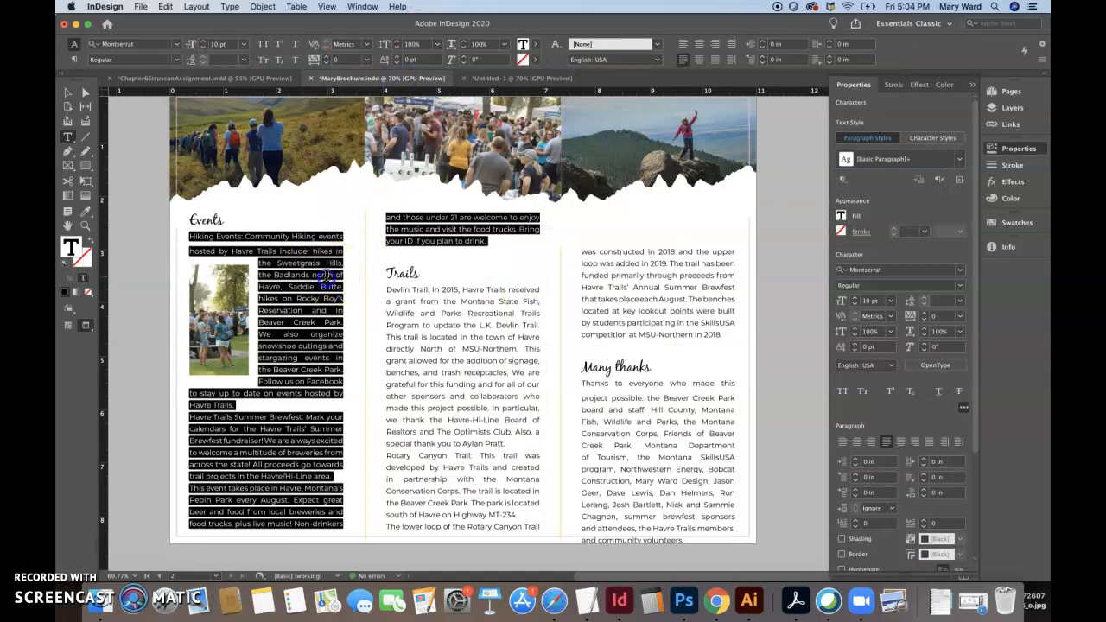
Step: Set the leading of the Events body text, from "hosted by Havre Trails" through "your ID if you plan to drink", to 14 pt
left_click(327, 275)
left_click_drag(186, 251, 477, 240)
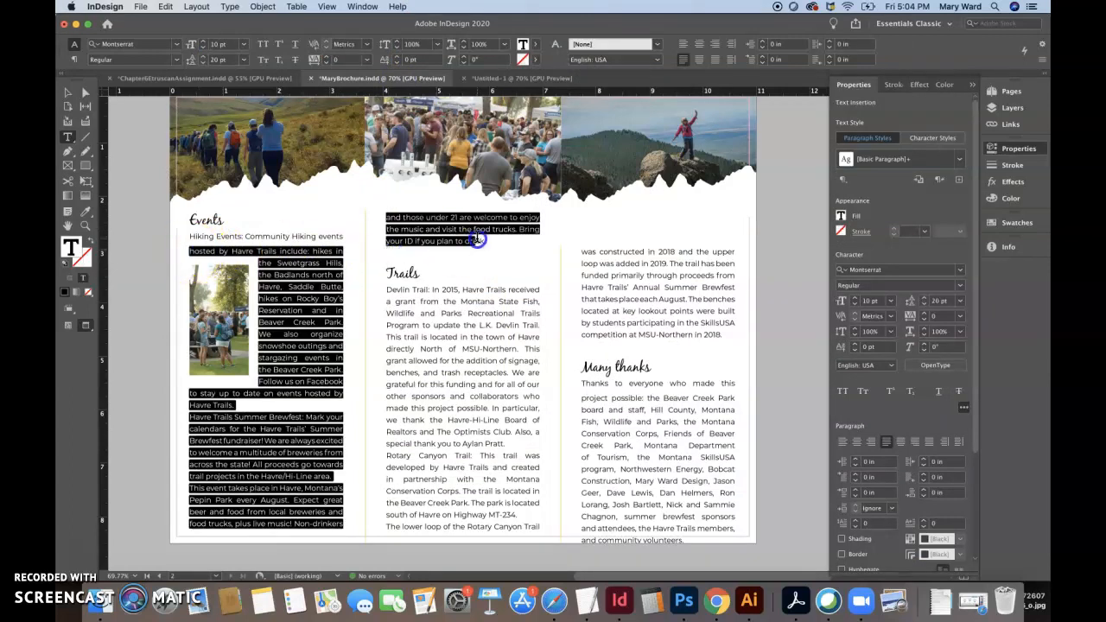
left_click(202, 64)
left_click(202, 66)
left_click(201, 65)
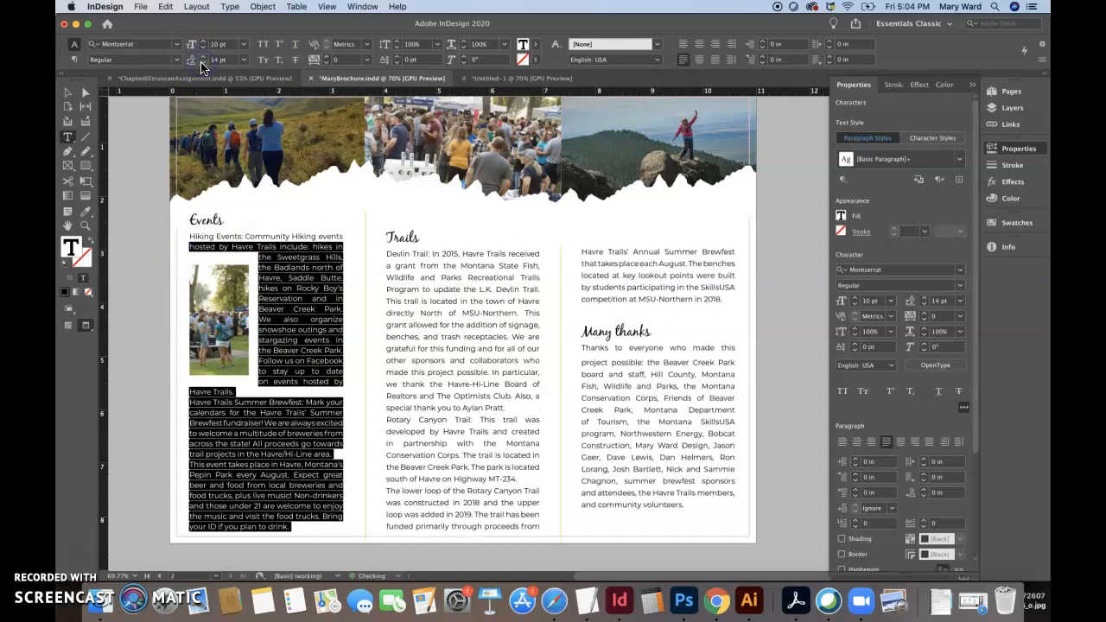
Step: Set the leading of the Trails and Many thanks body text, below each section's first line, to 14 pt
left_click_drag(387, 263, 653, 313)
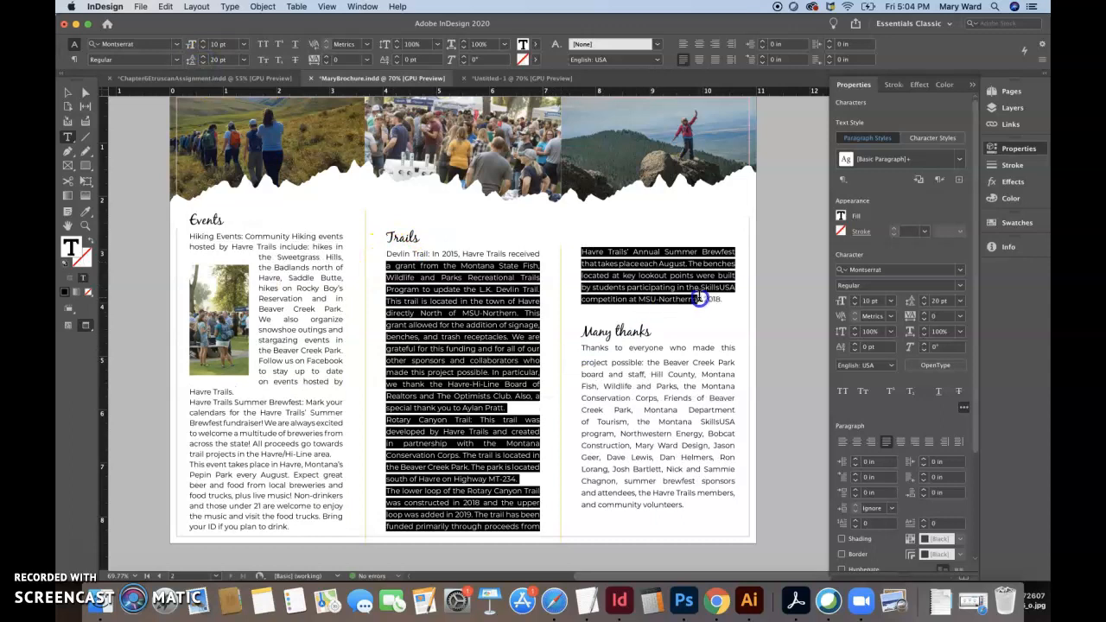
left_click(204, 65)
left_click_drag(581, 321, 689, 474)
left_click(200, 63)
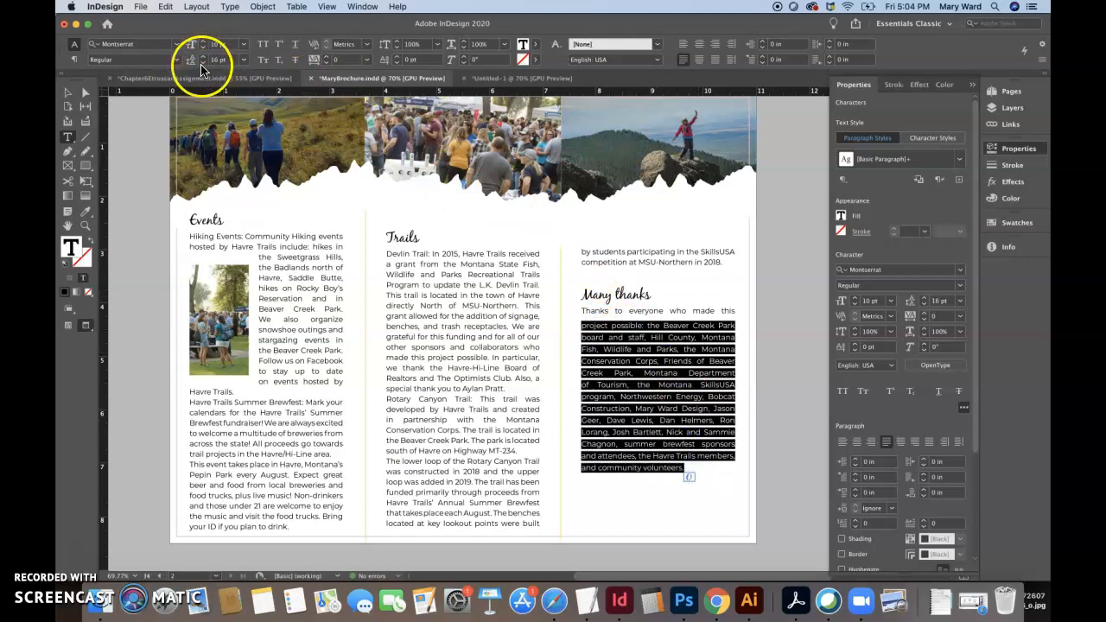
left_click(202, 64)
left_click(203, 64)
Step: Nudge the Brewfest picture up to about Y 3.08 in and back down to about Y 3.50 in, below three lines of Events text
left_click(68, 96)
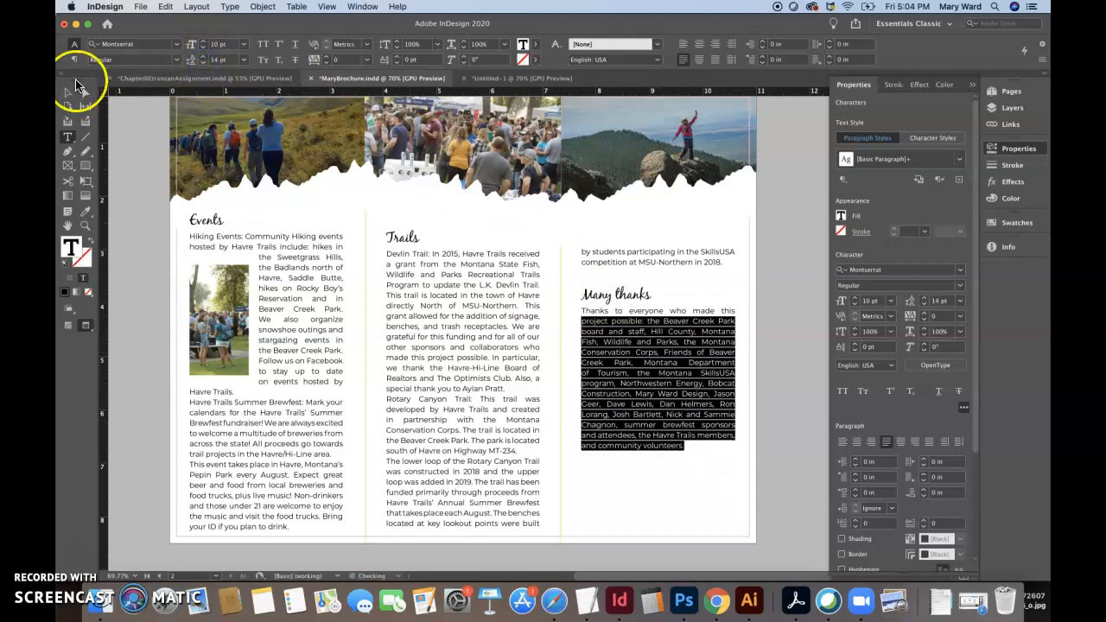
left_click(276, 445)
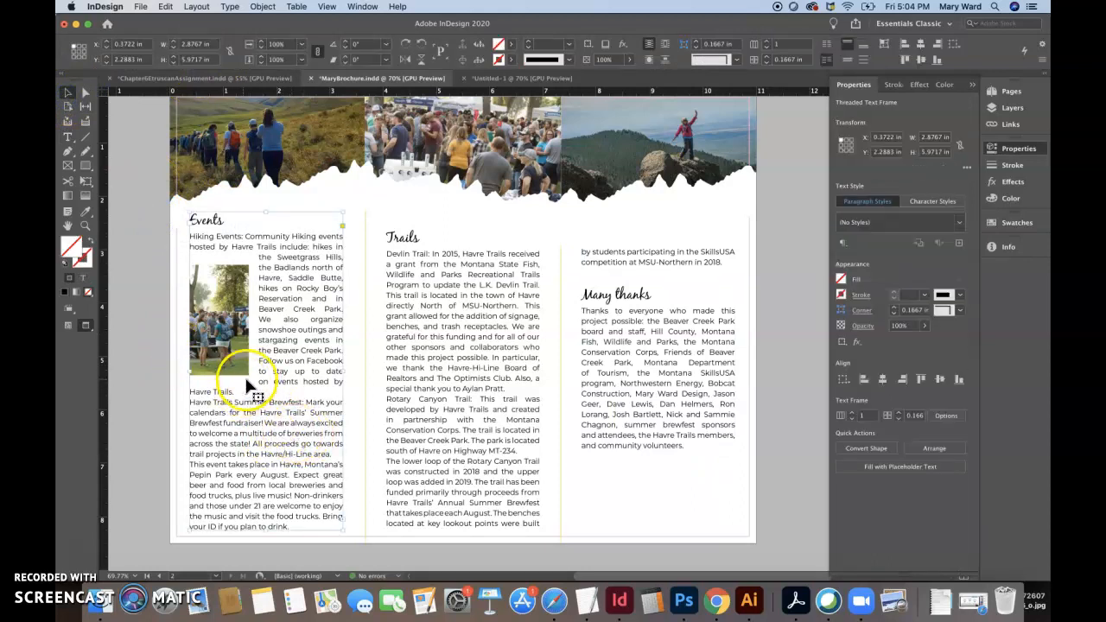
left_click(233, 370)
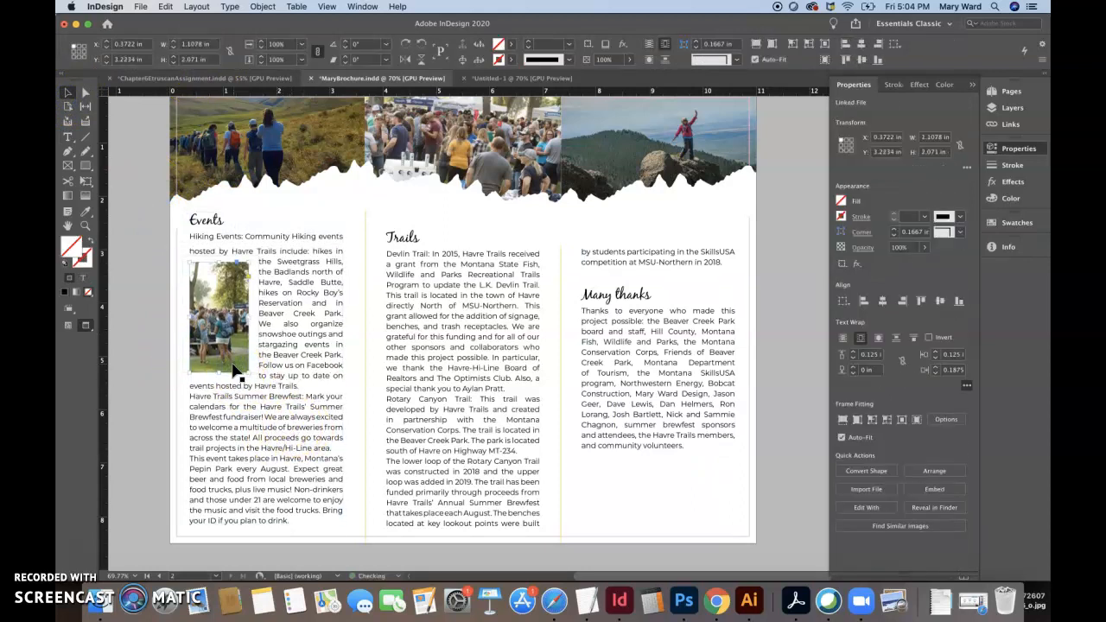
key("Up")
key("Up")
key("Up")
key("Down")
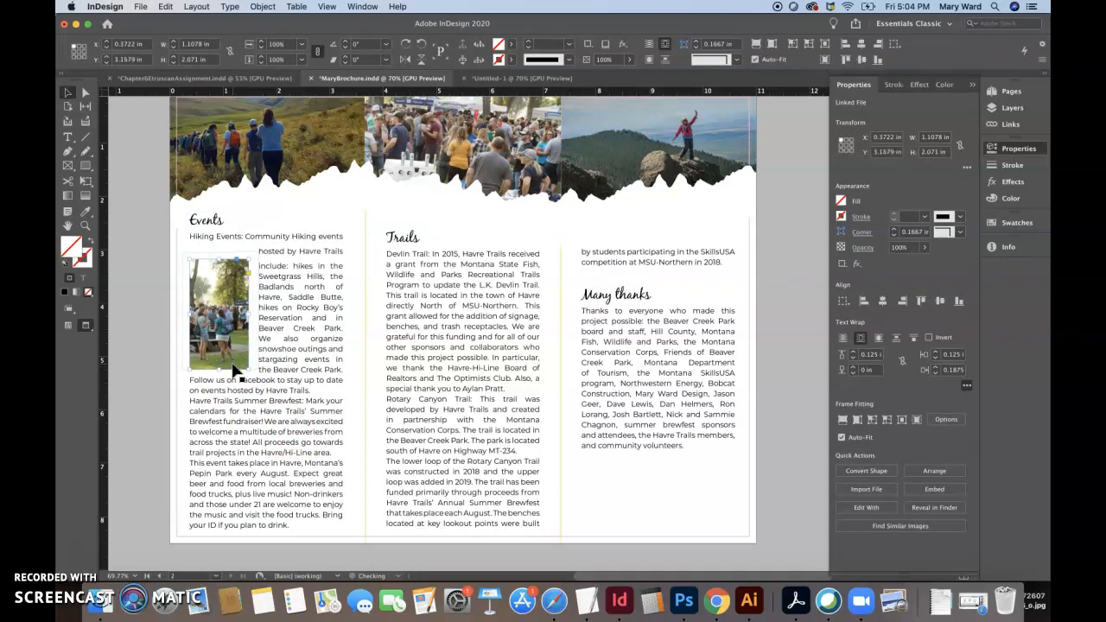
key("Up")
key("Up")
key("Up")
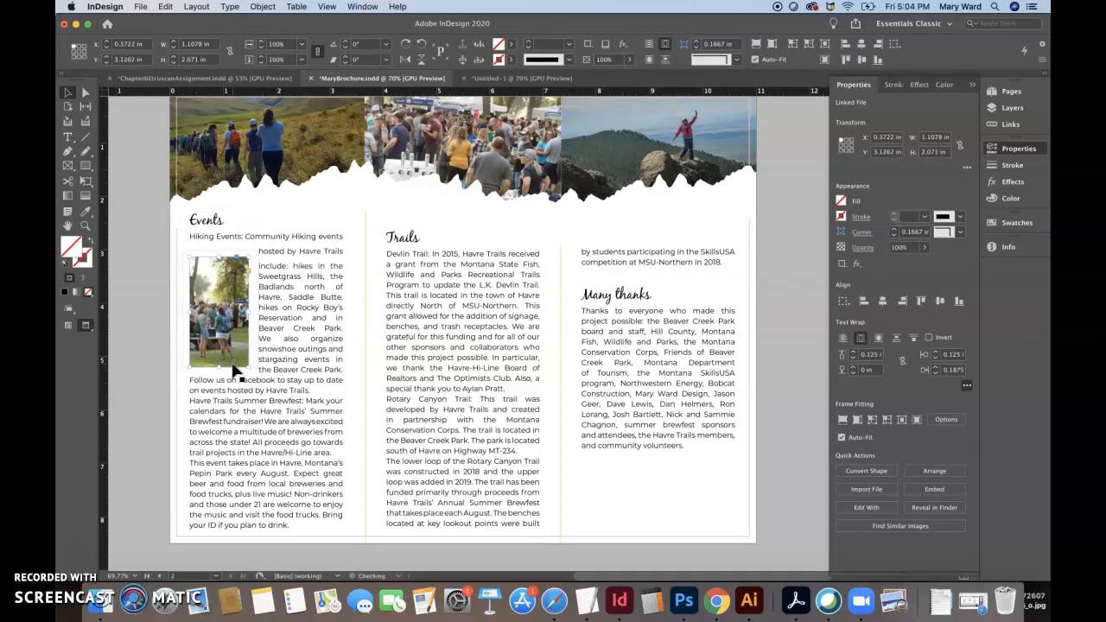
key("Down")
key("Down")
key("Down")
key("Down")
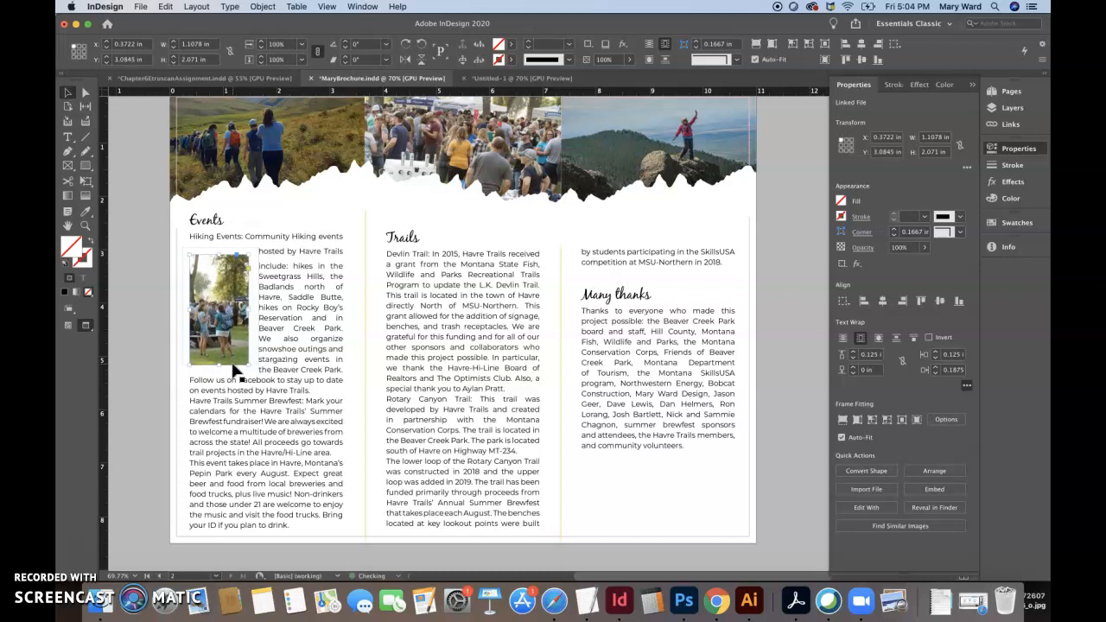
key("Down")
key("Down")
key("Down")
key("Down")
key("Down")
key("Down")
key("Down")
key("Down")
key("Down")
key("Down")
key("Down")
key("Down")
key("Down")
key("Down")
key("Down")
key("Down")
key("Down")
key("Down")
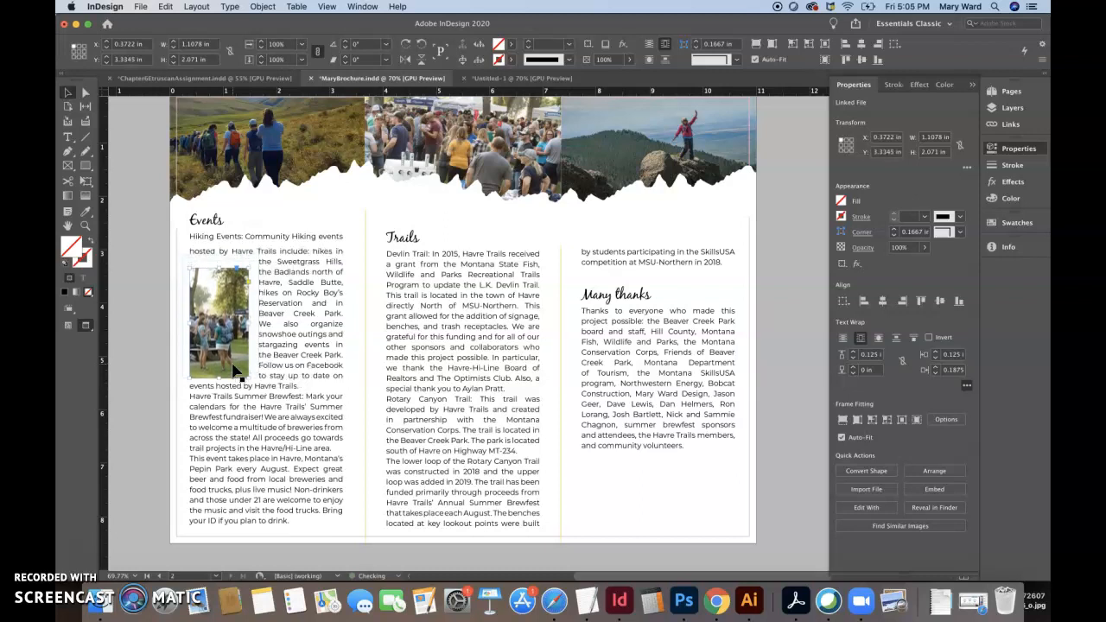
key("Down")
key("Down")
key("Down")
key("Down")
key("Down")
key("Down")
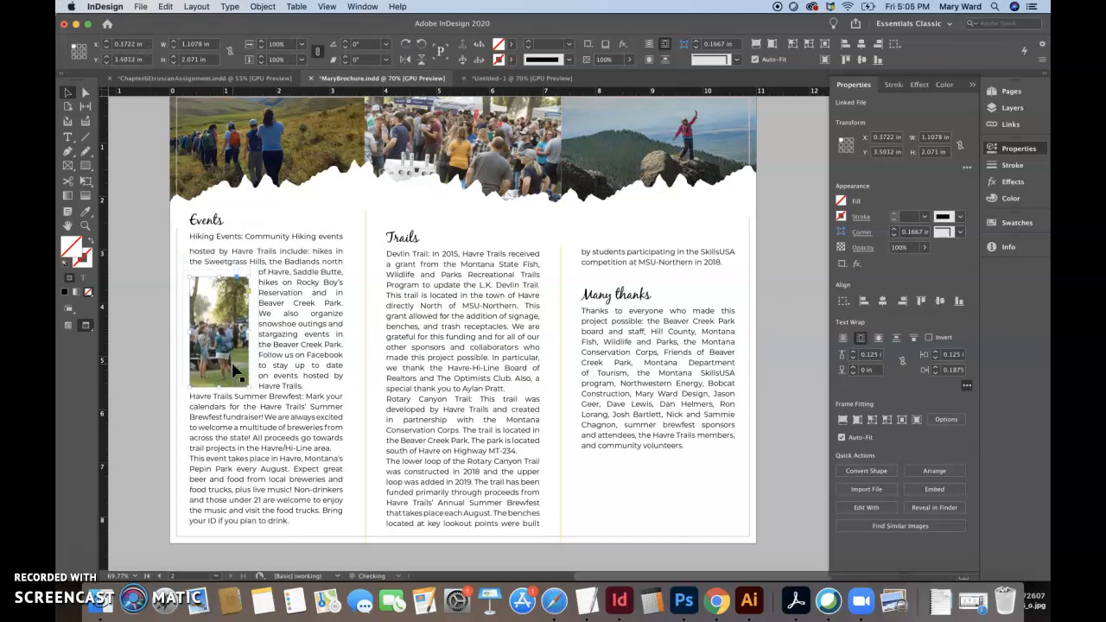
Step: Check the paragraph spacing in the Untitled-1 reference and set the leading of the line "Havre Trails Summer Brewfest: Mark your" to 20 pt
left_click(333, 373)
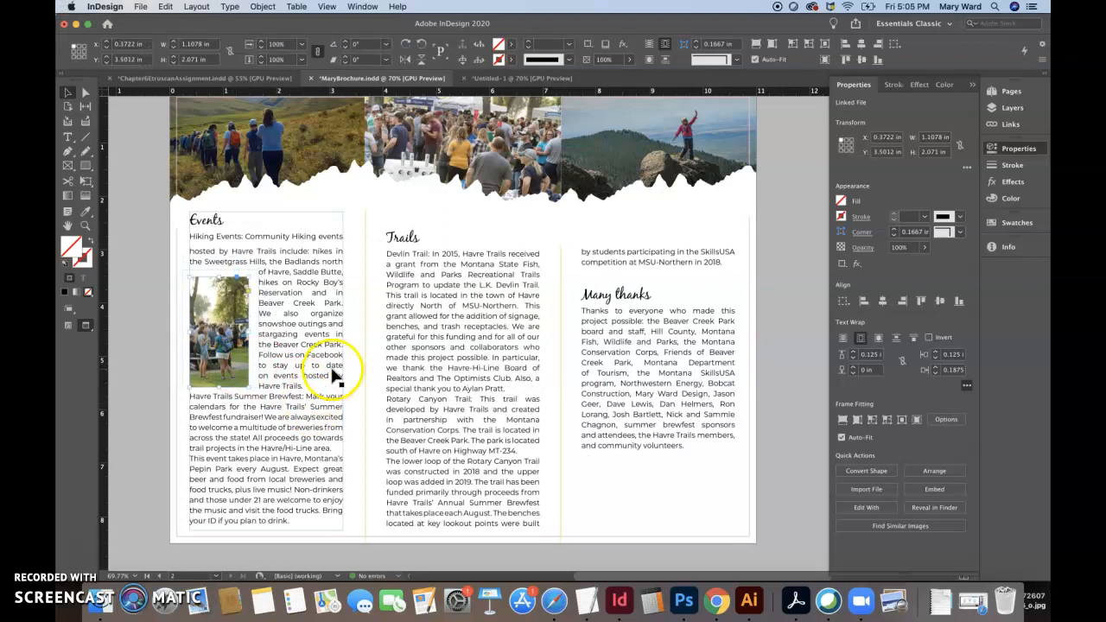
left_click(510, 78)
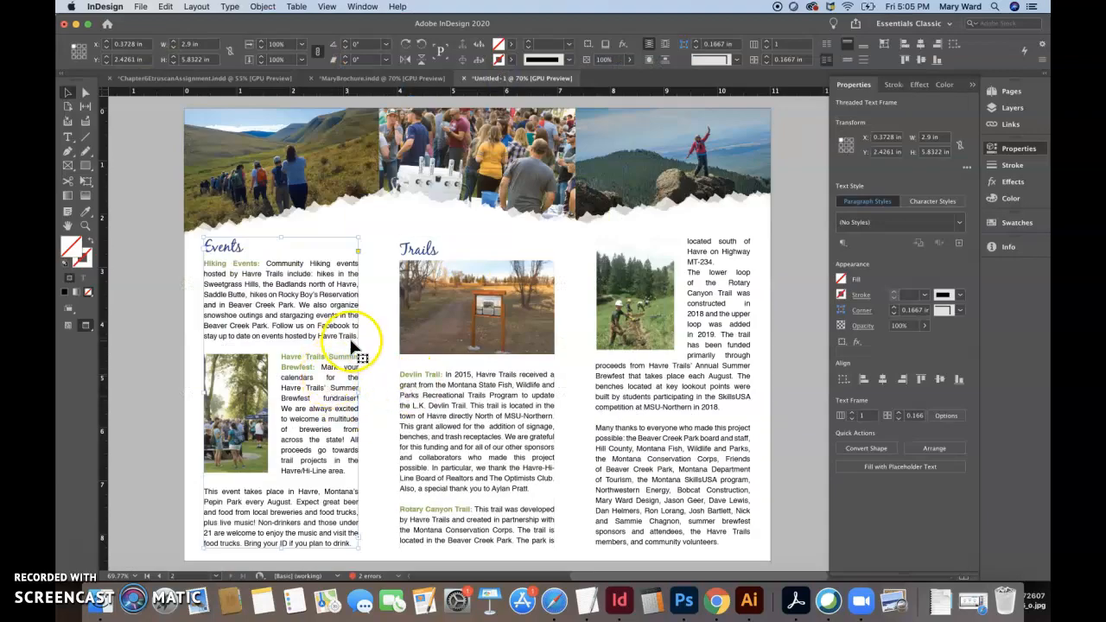
left_click(367, 79)
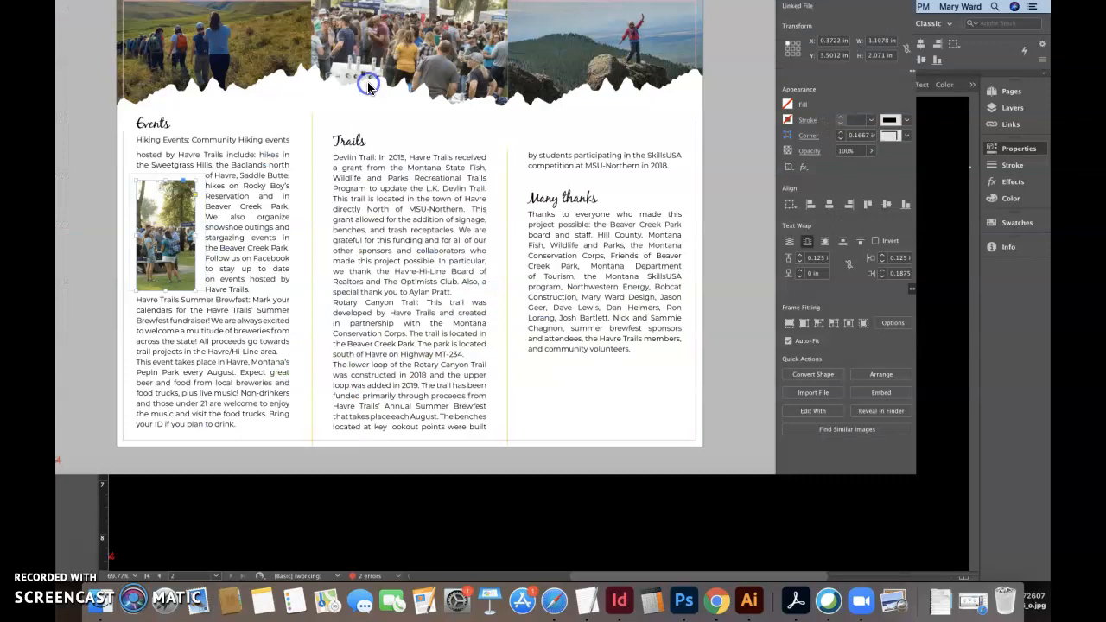
double_click(304, 390)
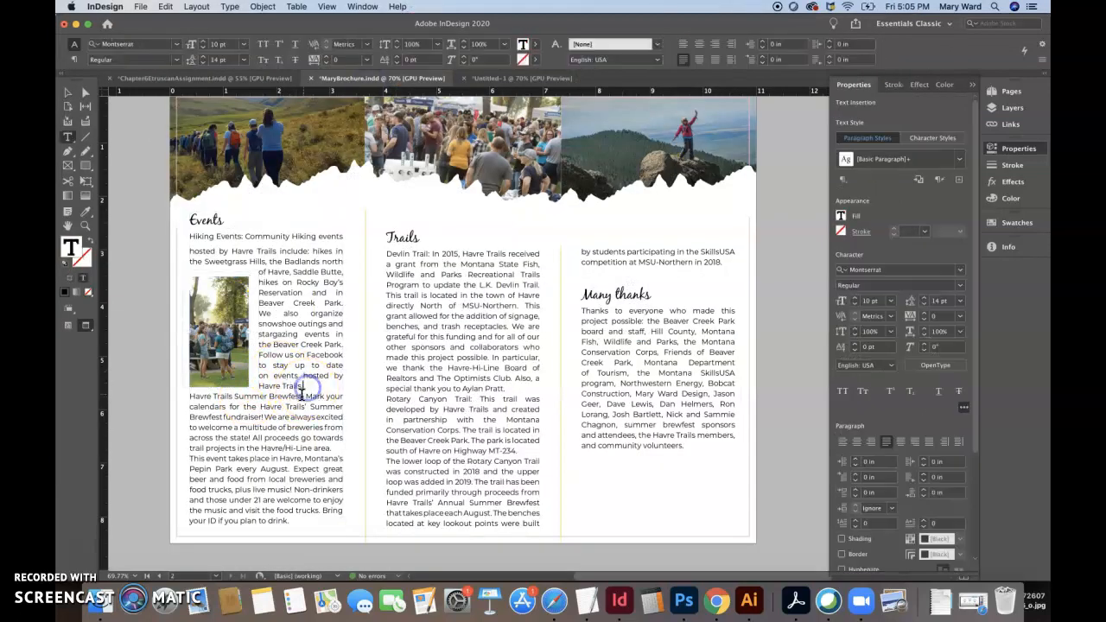
triple_click(301, 398)
left_click(203, 56)
left_click(203, 56)
left_click(204, 57)
left_click(203, 57)
left_click(203, 57)
left_click(203, 57)
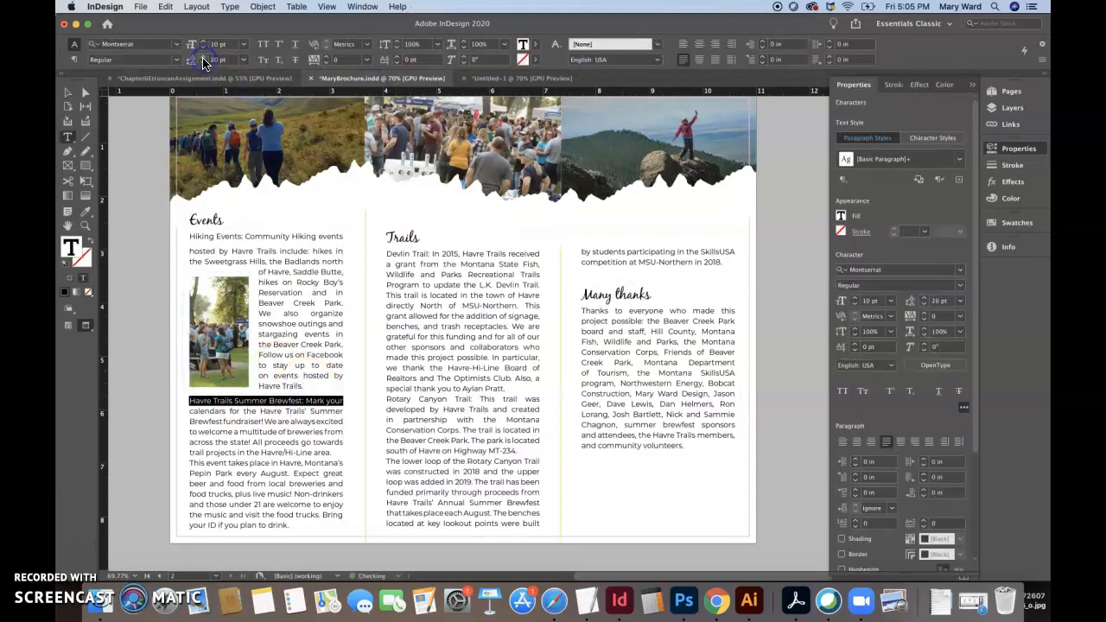
Step: Increase the leading of the line "Rotary Canyon Trail: This trail was" to match the spacing above the Summer Brewfest paragraph
triple_click(443, 400)
left_click(204, 57)
left_click(203, 57)
left_click(203, 57)
left_click(203, 57)
left_click(203, 57)
left_click(203, 57)
left_click(203, 57)
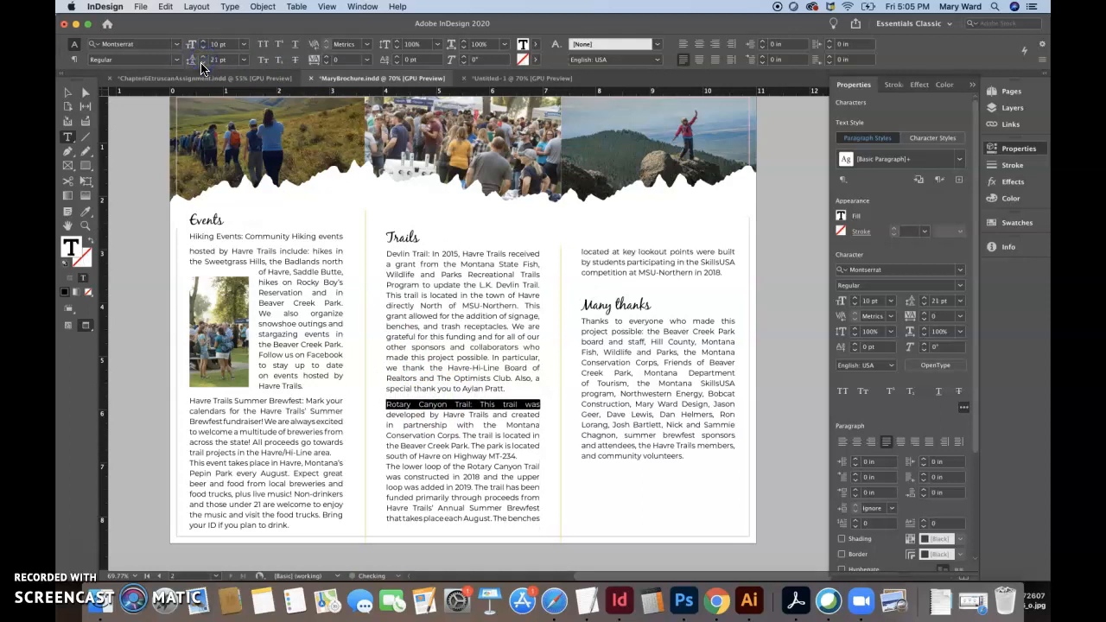
left_click(449, 369)
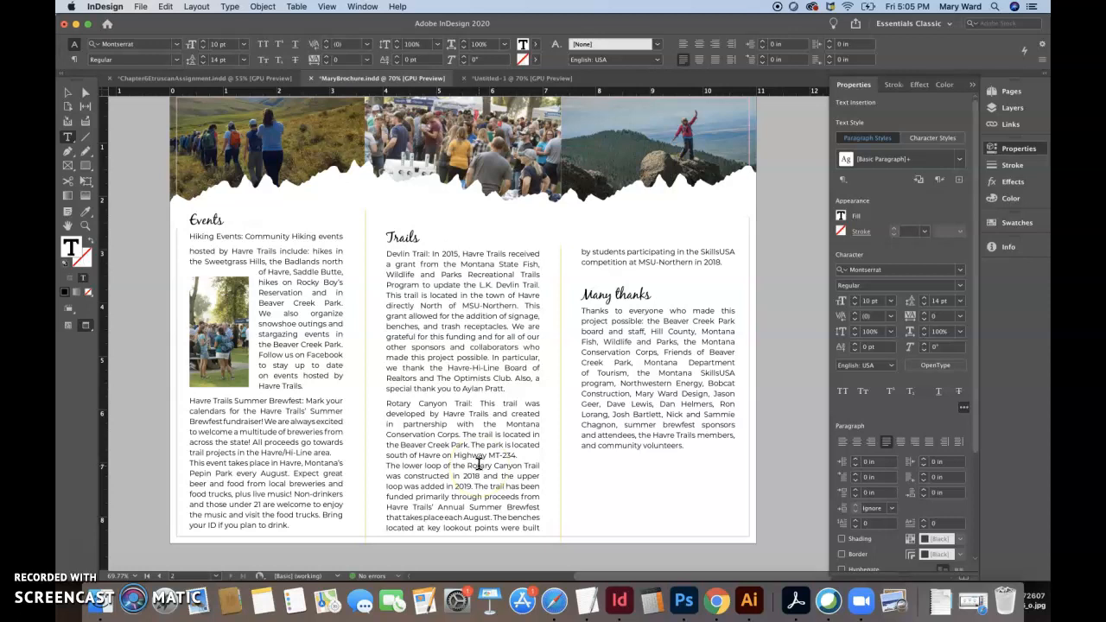
Step: Reduce the leading of the Events line "hosted by Havre Trails include: hikes in" to 13 pt
left_click(301, 244)
triple_click(297, 250)
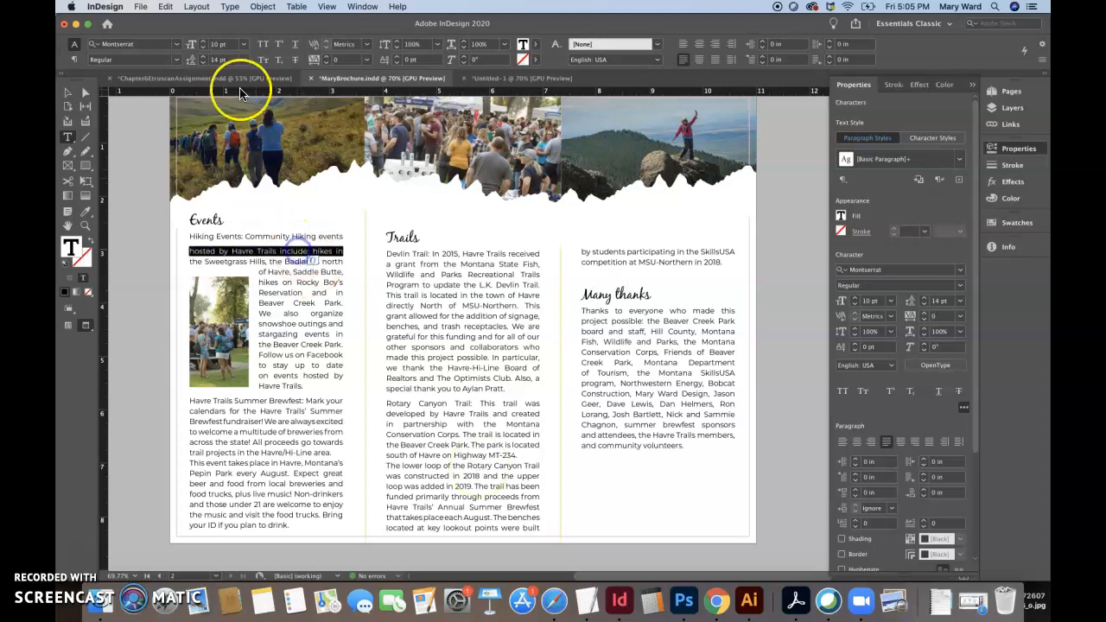
left_click(203, 62)
left_click(203, 61)
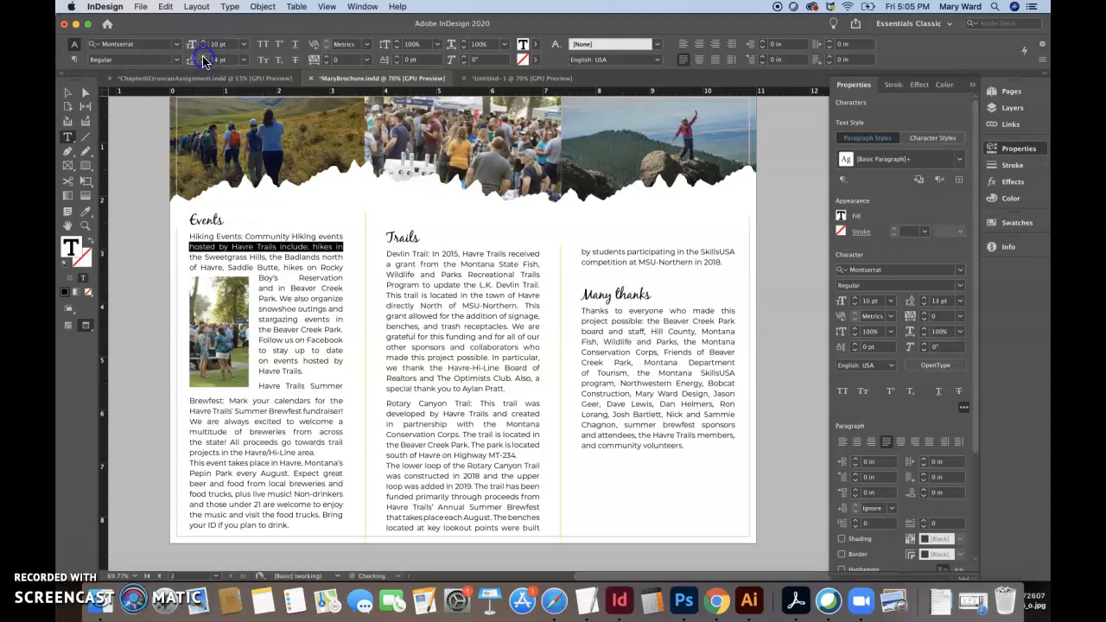
left_click(142, 215)
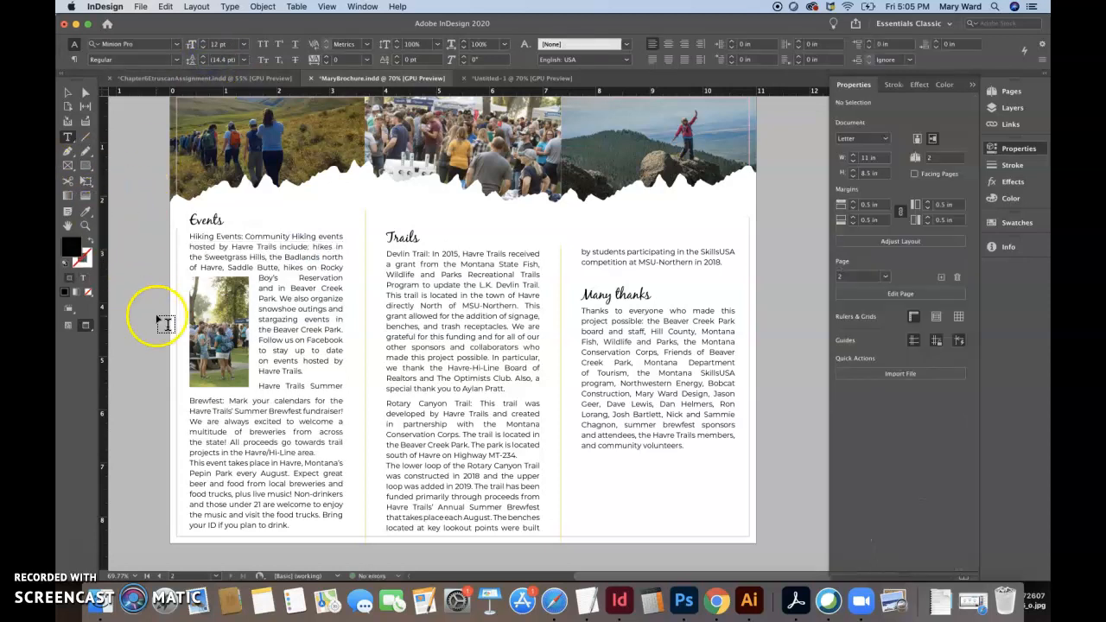
Step: Nudge the Brewfest picture in the Events column down to about Y 3.52 in
left_click(69, 91)
left_click(199, 327)
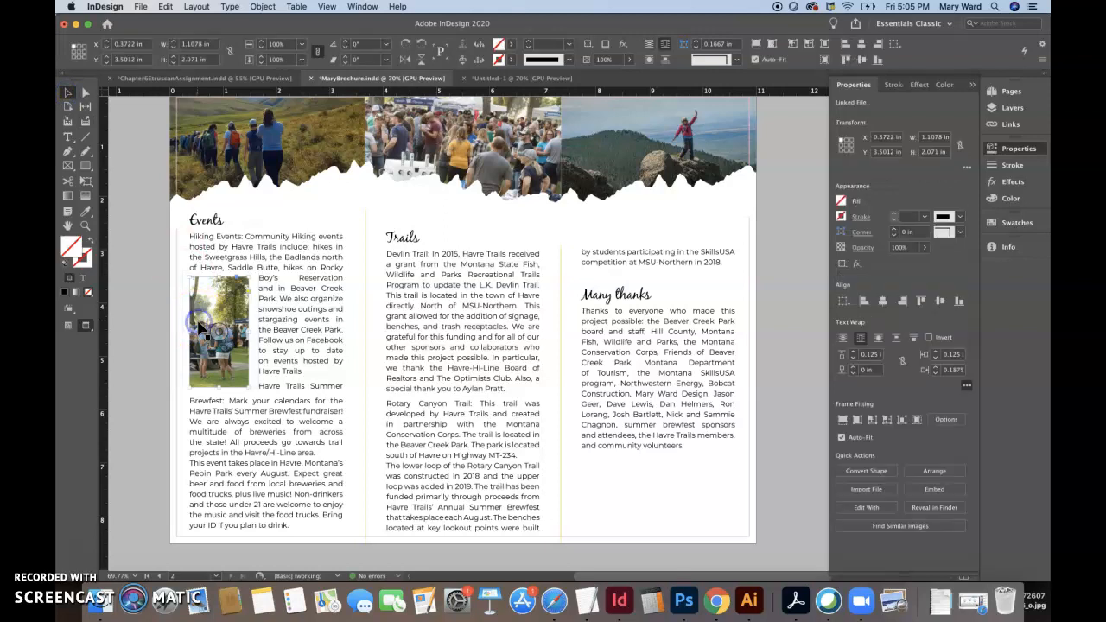
left_click_drag(198, 326, 199, 328)
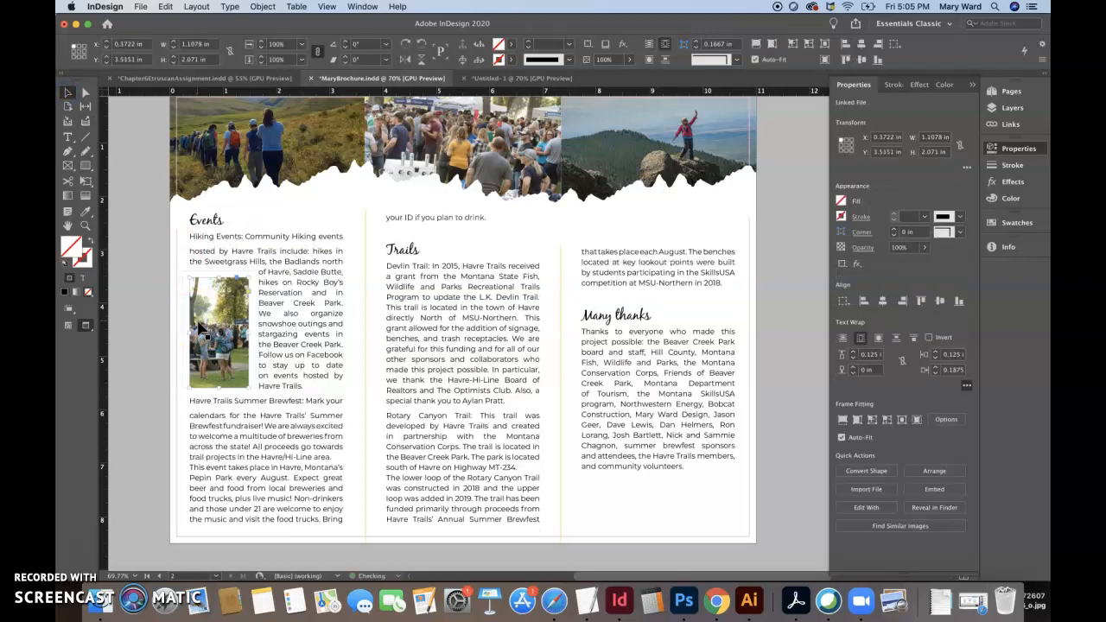
Step: Set the leading of the Events line "hosted by Havre Trails include: hikes in" to 15 pt
triple_click(284, 251)
left_click(201, 58)
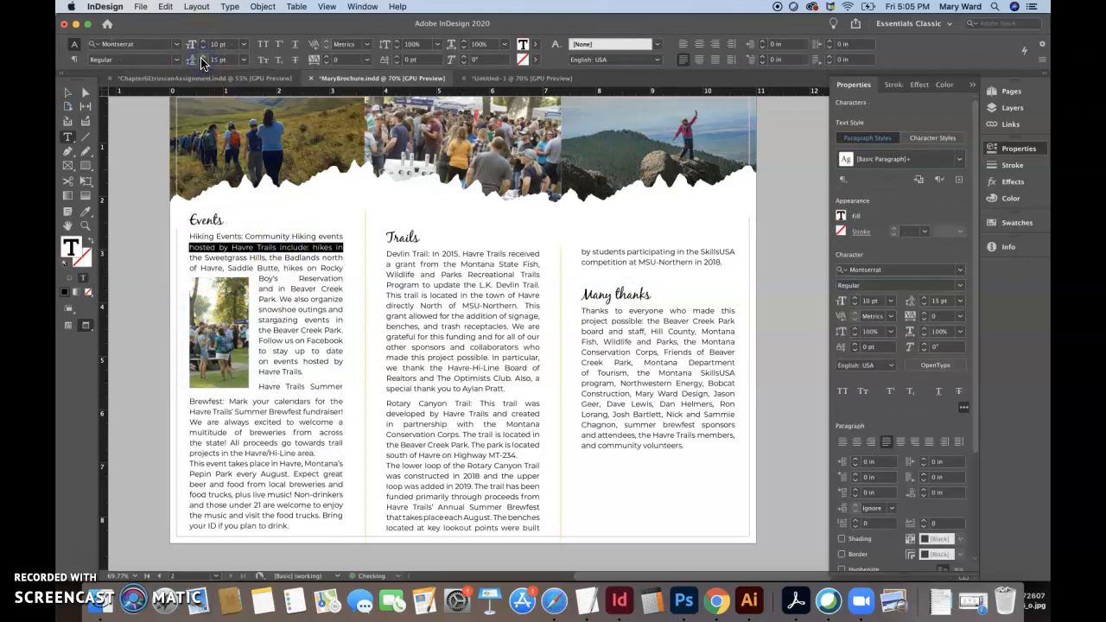
left_click(143, 230)
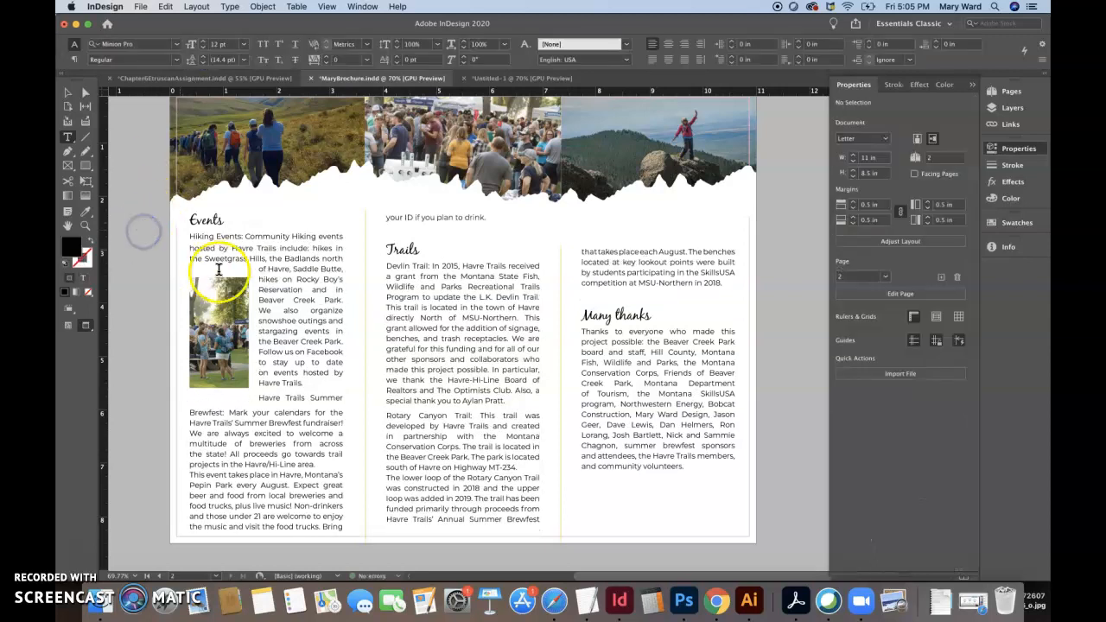
Step: Increase the leading of the line "Havre Trails Summer" beside the Brewfest picture to 22 pt
triple_click(303, 398)
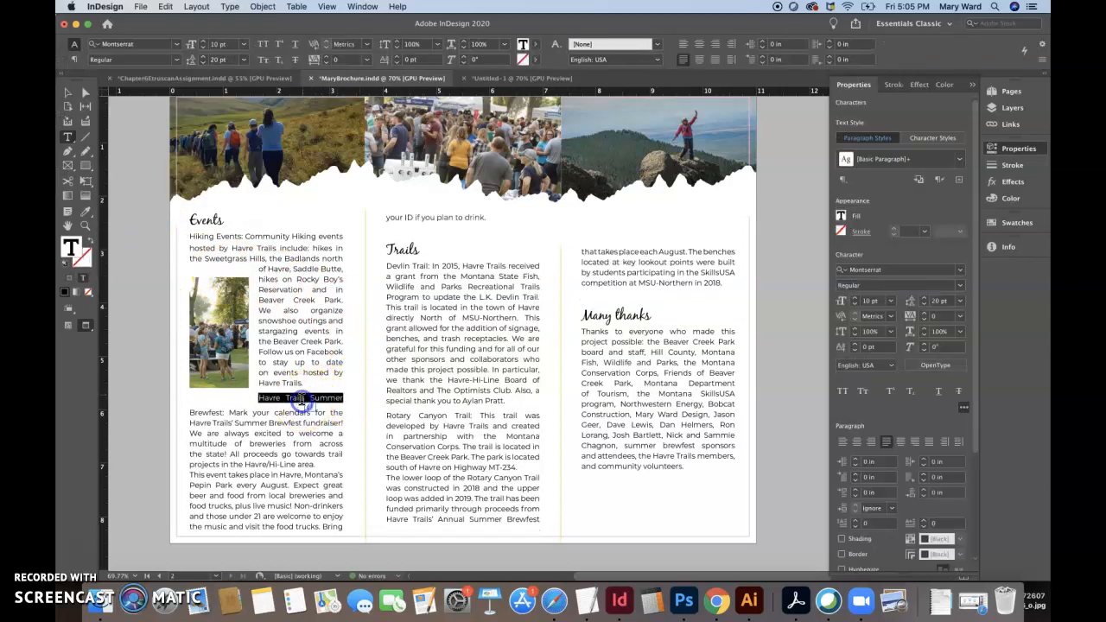
left_click(201, 57)
left_click(202, 57)
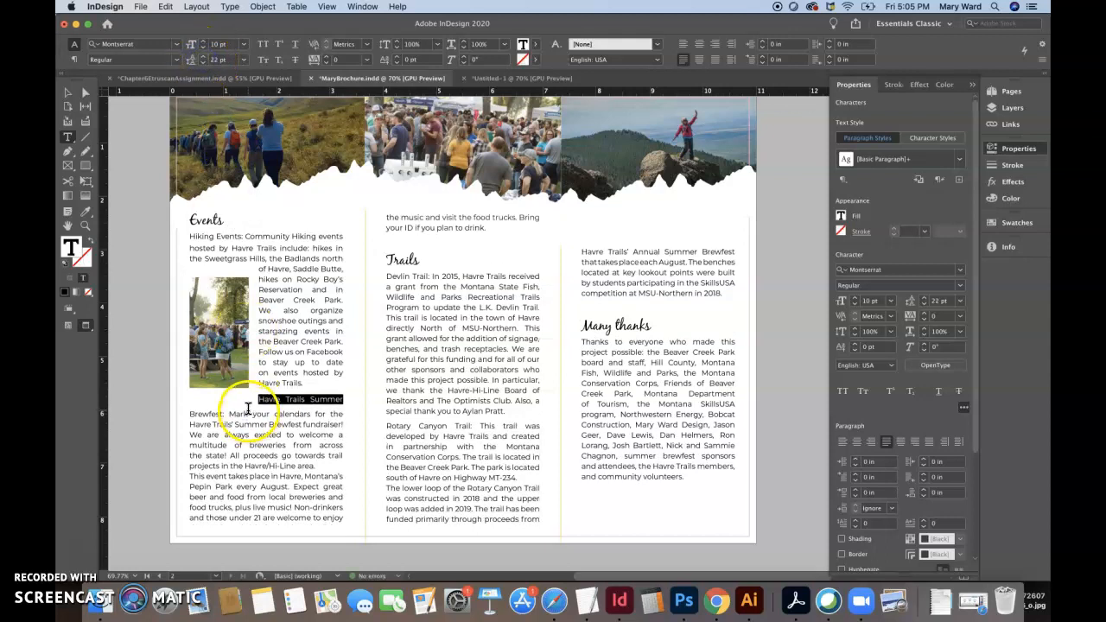
Step: Set the leading of the line "Brewfest: Mark your calendars for the" to 14 pt
triple_click(248, 415)
left_click(228, 60)
type("14")
key("Return")
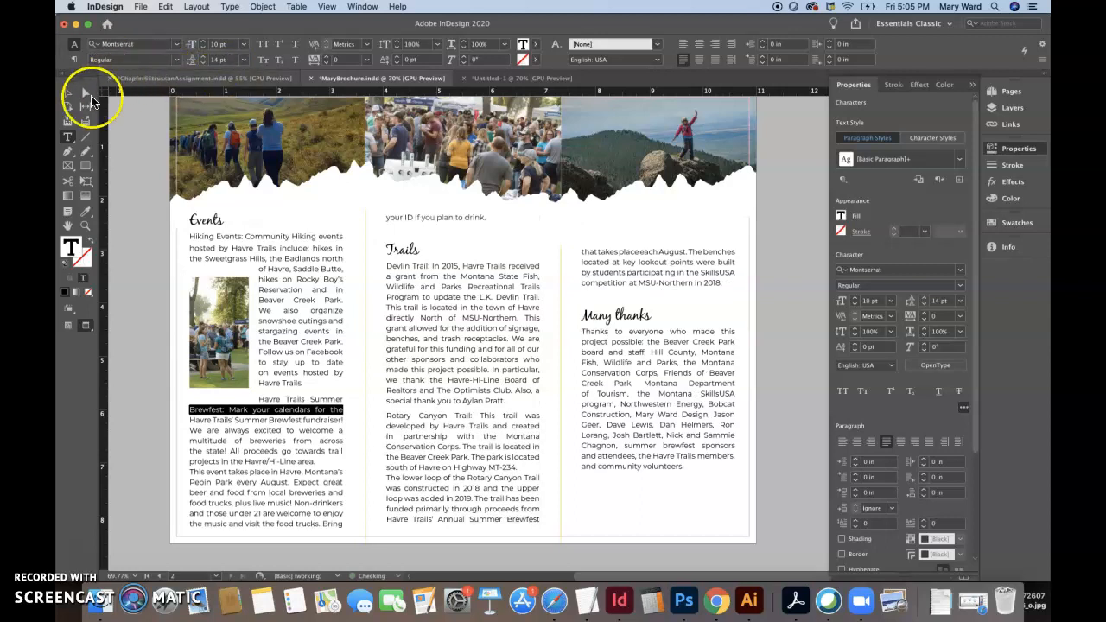
left_click(69, 93)
left_click(148, 239)
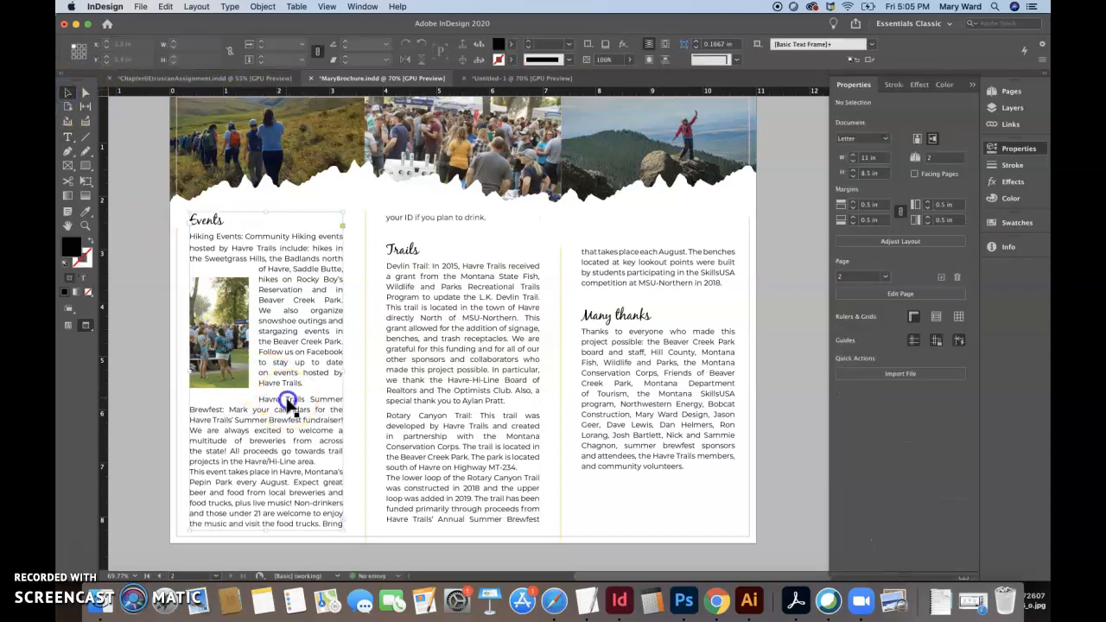
Step: Reduce the leading of the line "Havre Trails Summer" to 20 pt and select the Brewfest picture
triple_click(288, 400)
left_click(202, 62)
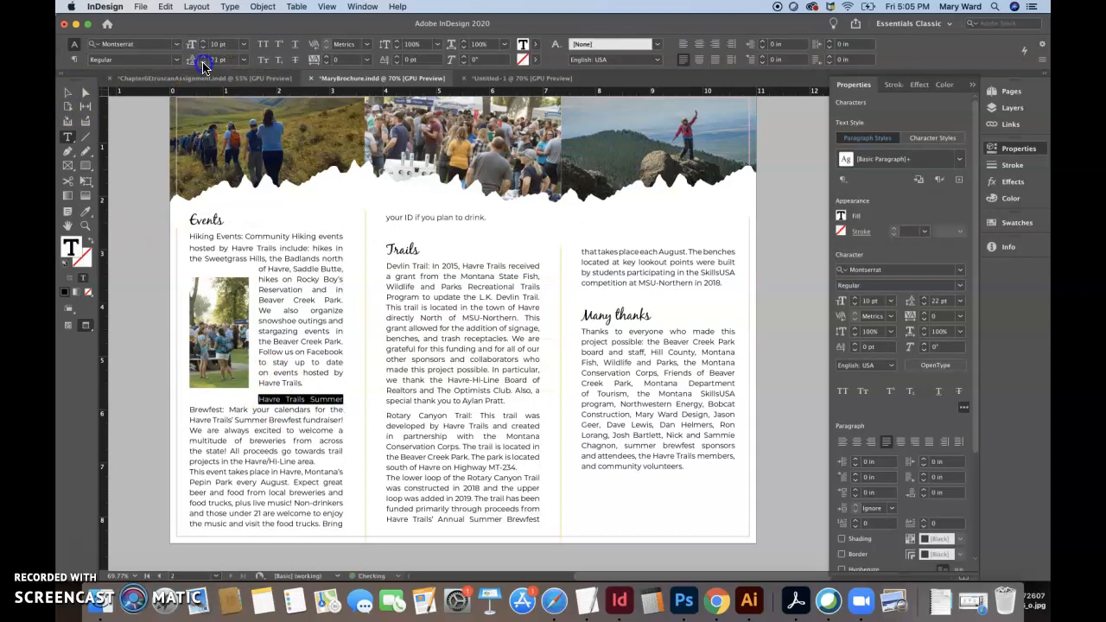
left_click(136, 279)
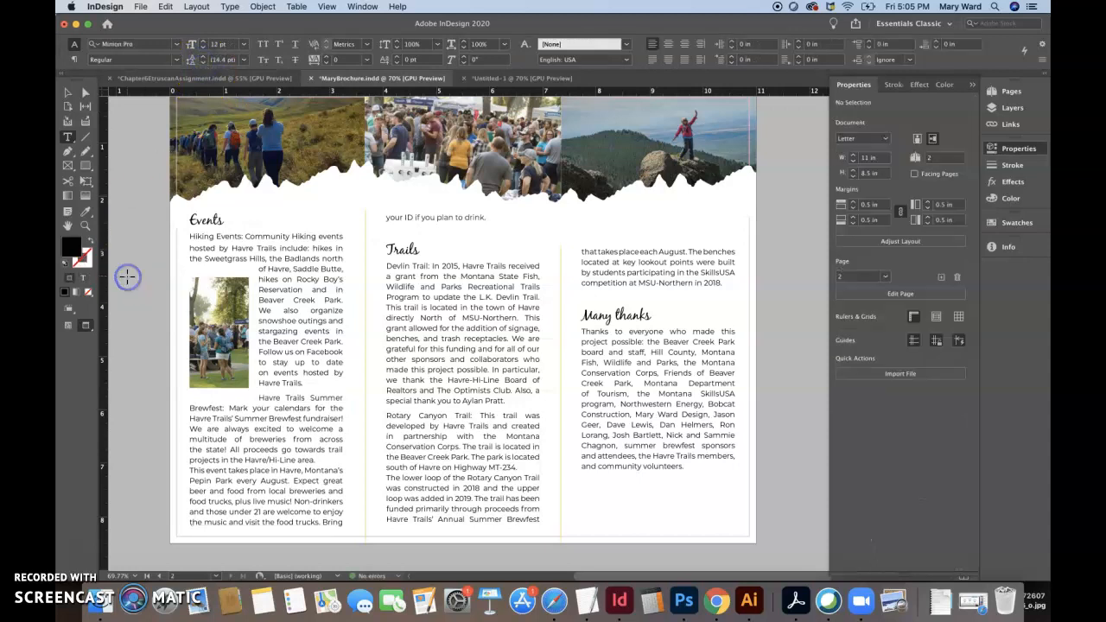
left_click(218, 378)
left_click(69, 95)
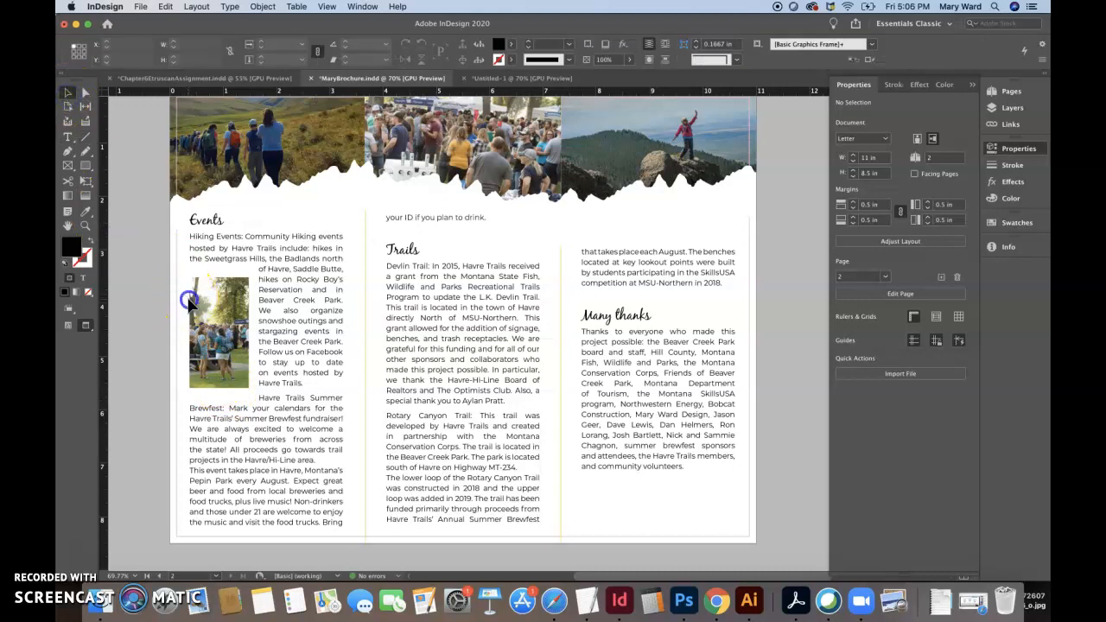
left_click(227, 328)
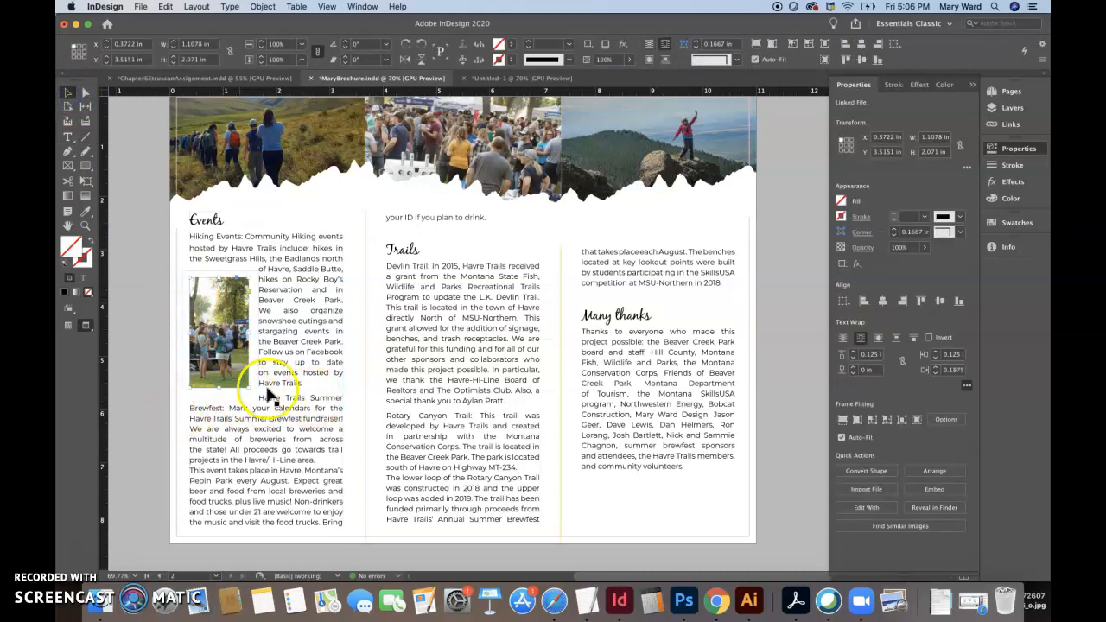
Step: Insert a paragraph break before "Havre Trails Summer Brewfest:" and set the leading of that paragraph's first line to 14 pt
triple_click(284, 396)
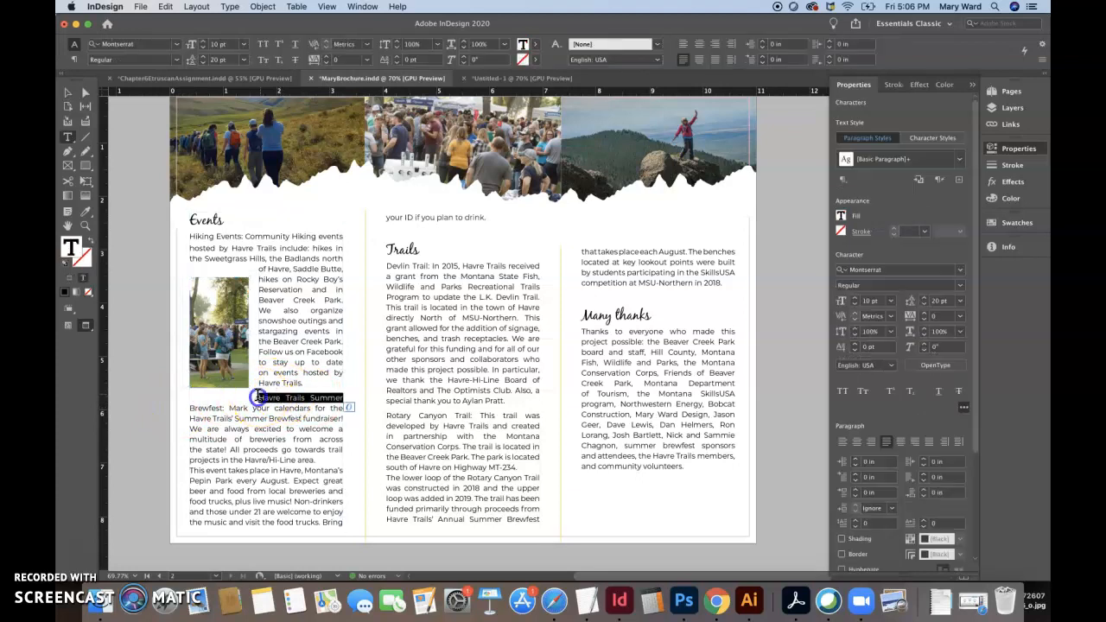
left_click(258, 396)
key("Return")
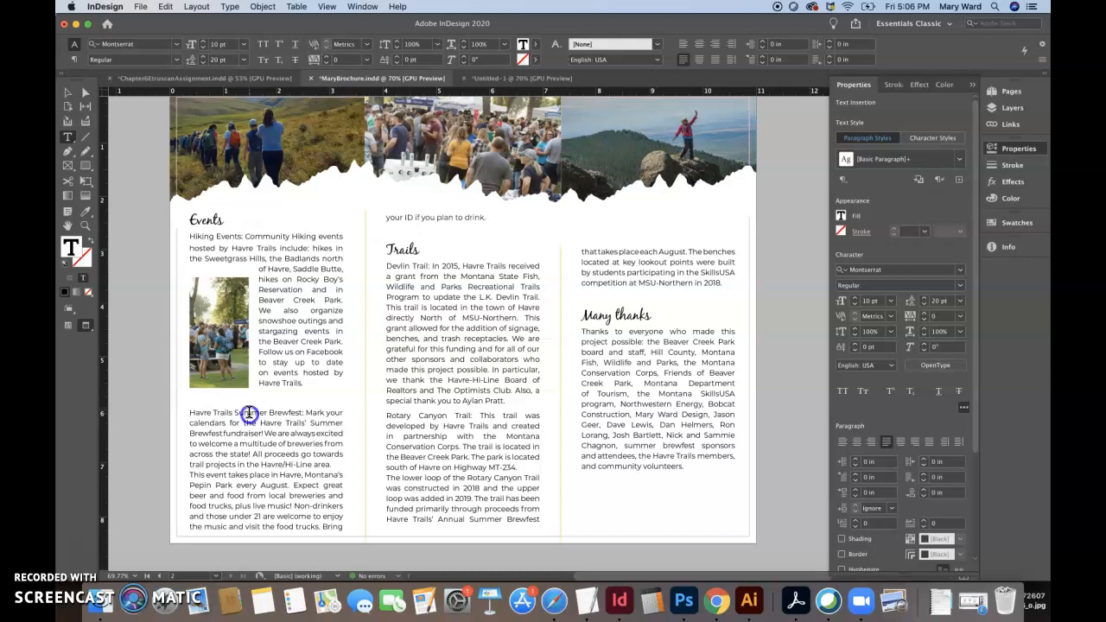
triple_click(249, 413)
left_click(223, 61)
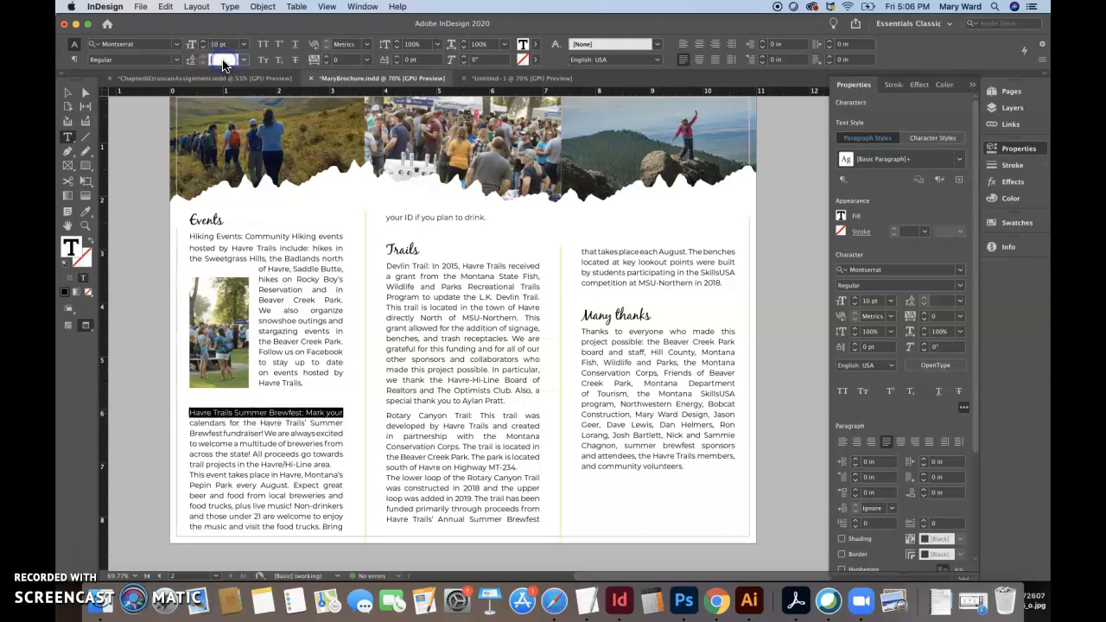
key("Return")
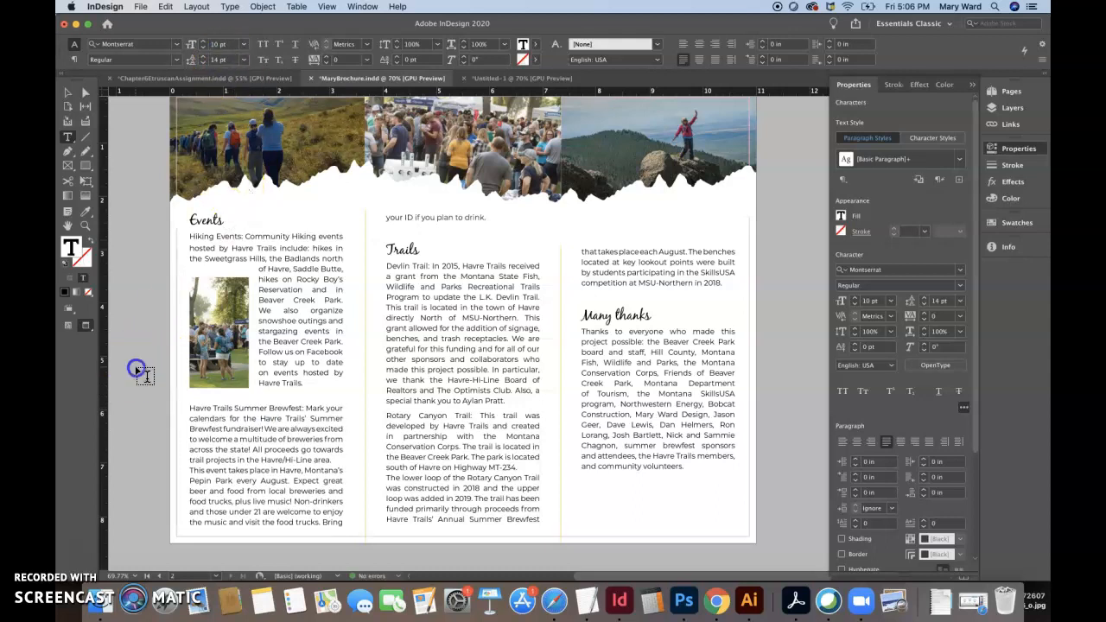
left_click(144, 367)
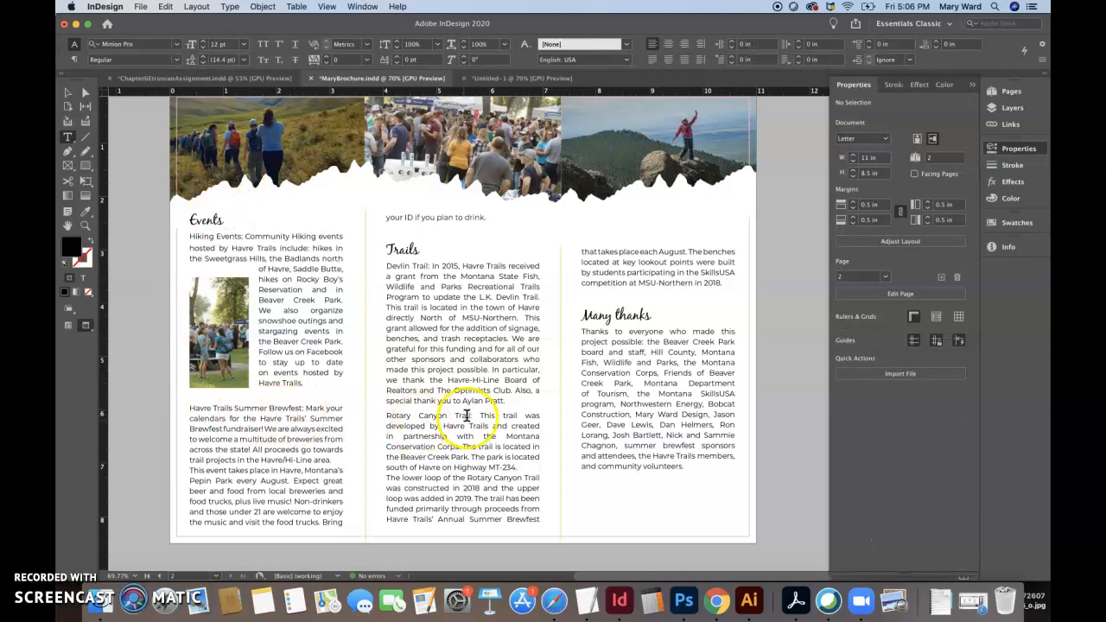
Step: Try the Medium weight on the run-in heading "Havre Trails Summer Brewfest:", and set it to Montserrat Bold
left_click_drag(303, 407, 217, 409)
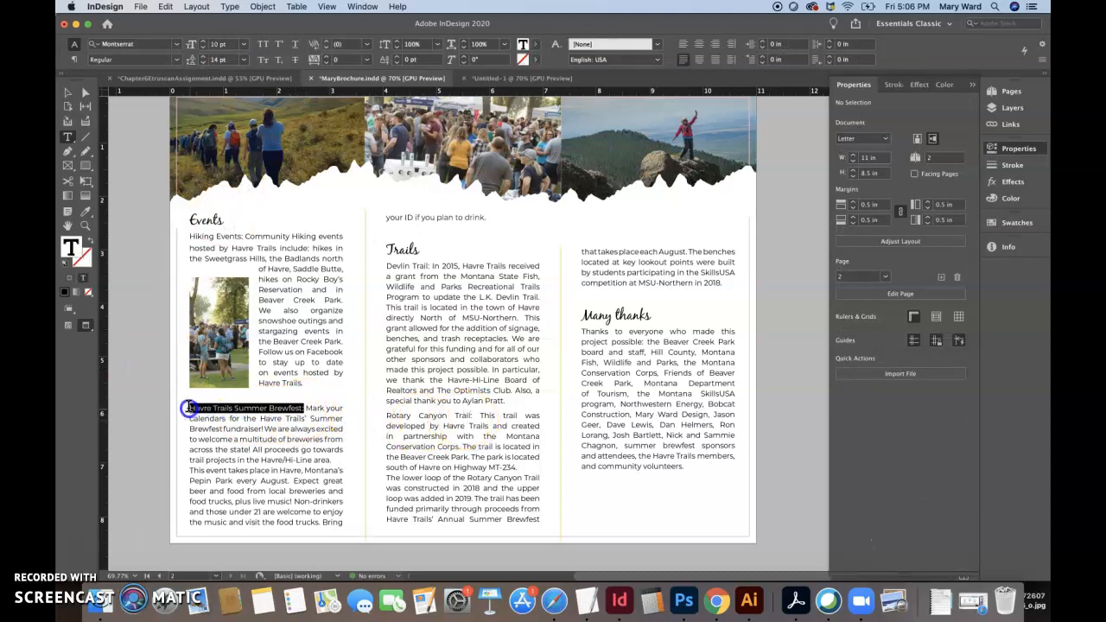
left_click(177, 59)
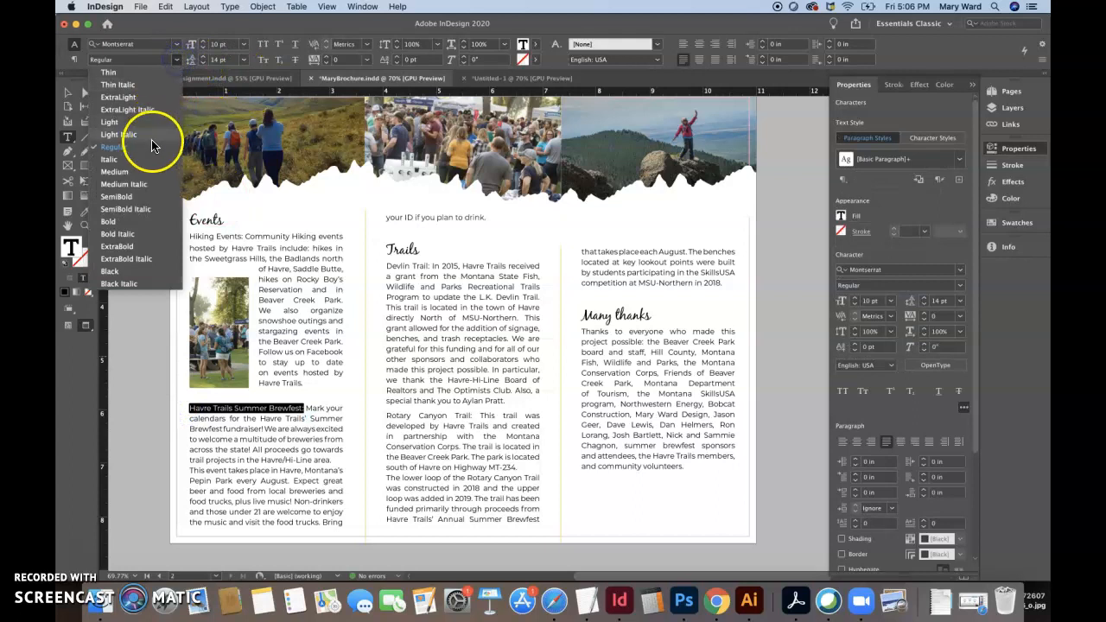
left_click(141, 172)
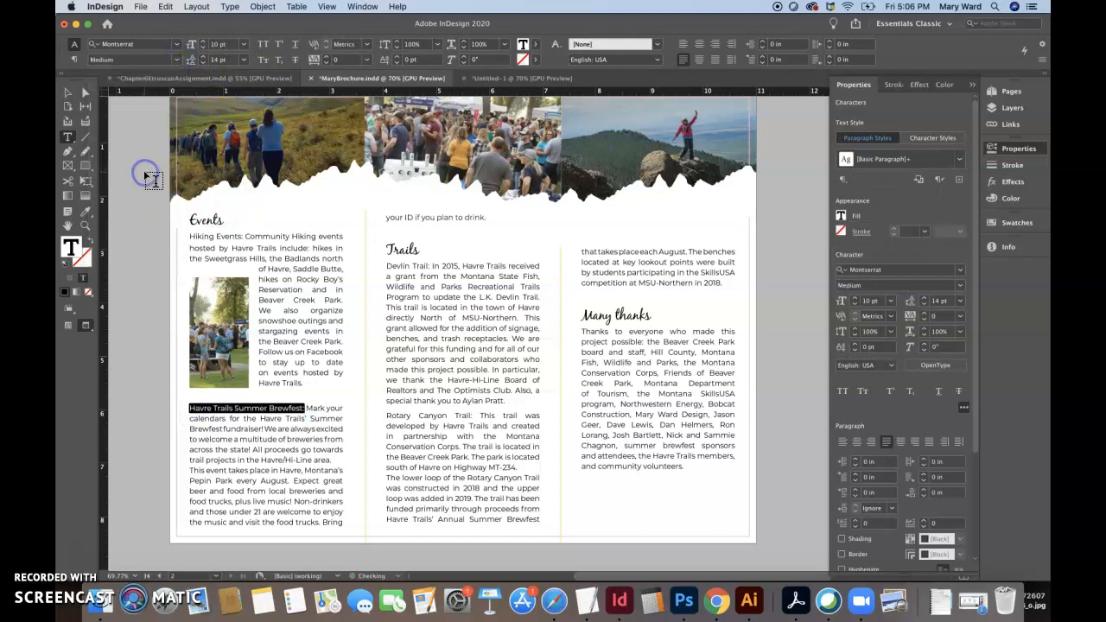
left_click(179, 60)
left_click(145, 218)
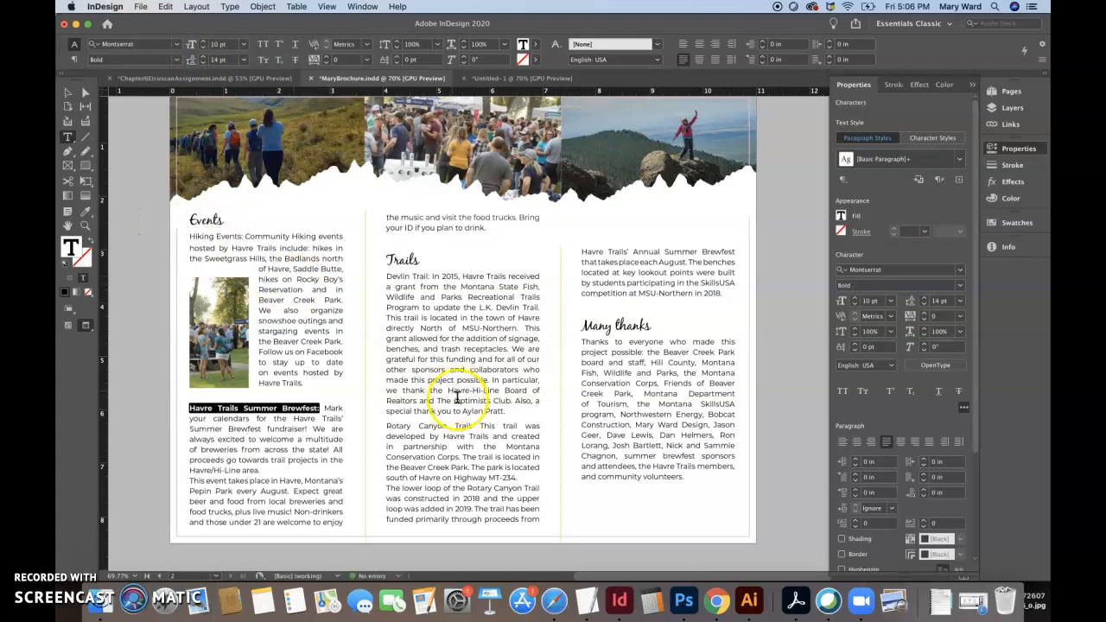
Step: Set the run-in headings "Rotary Canyon Trail:" and "Devlin Trail:" in the Trails section to Montserrat Bold
left_click_drag(474, 425, 404, 426)
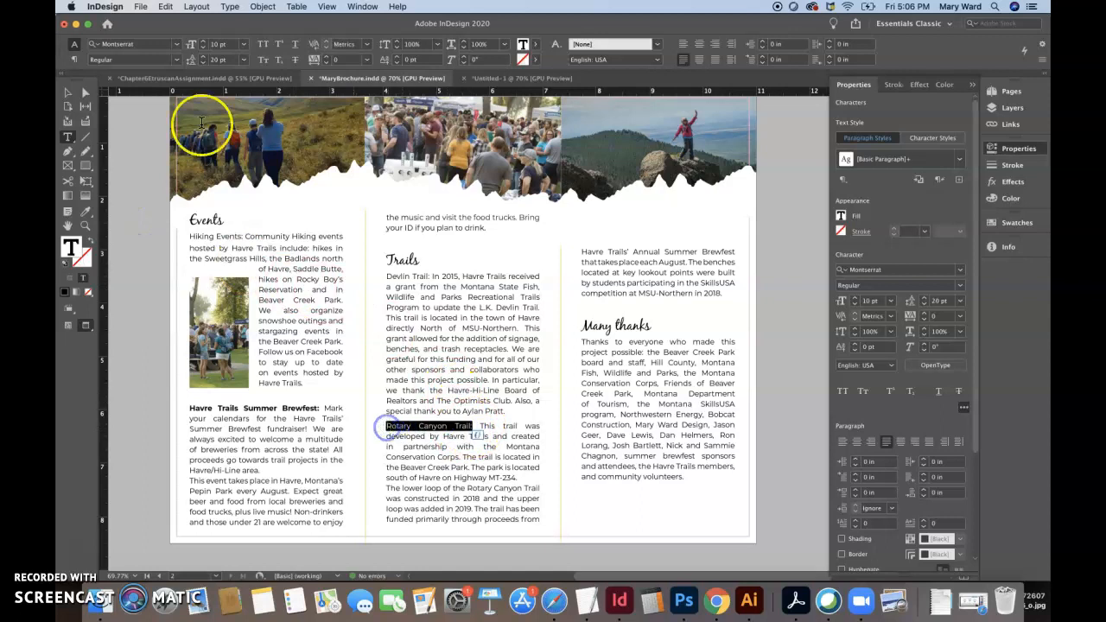
left_click(177, 60)
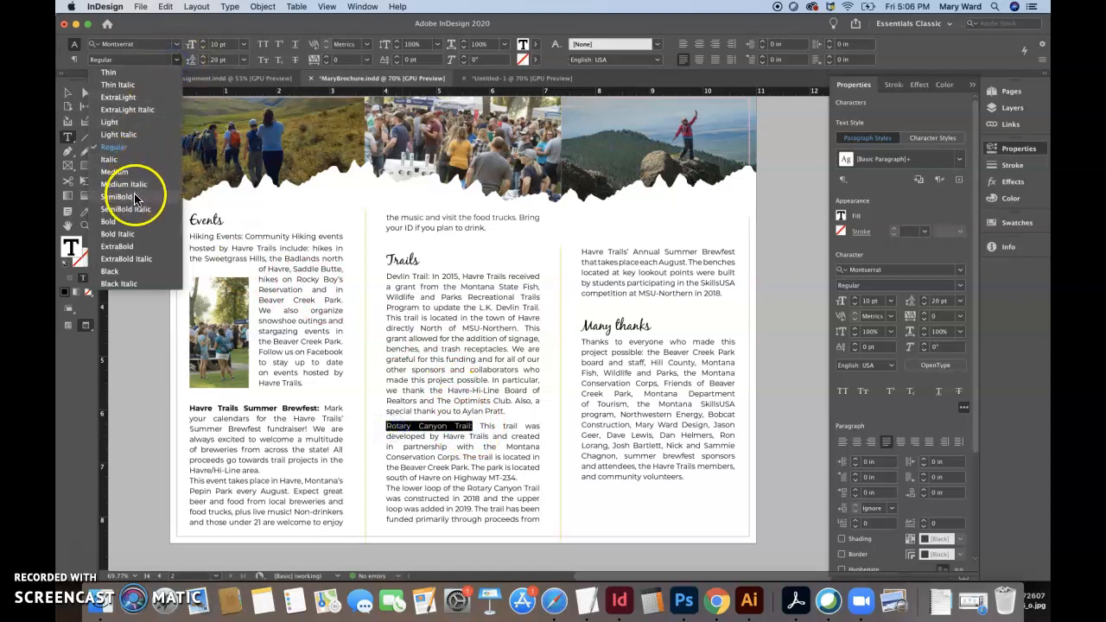
left_click(127, 223)
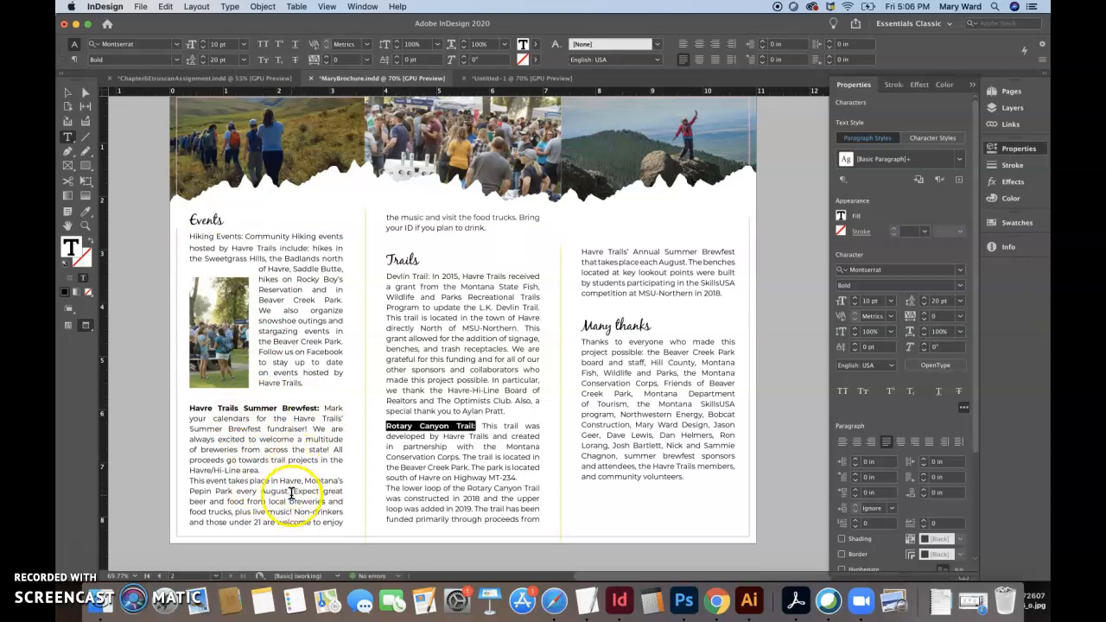
left_click_drag(430, 277, 389, 276)
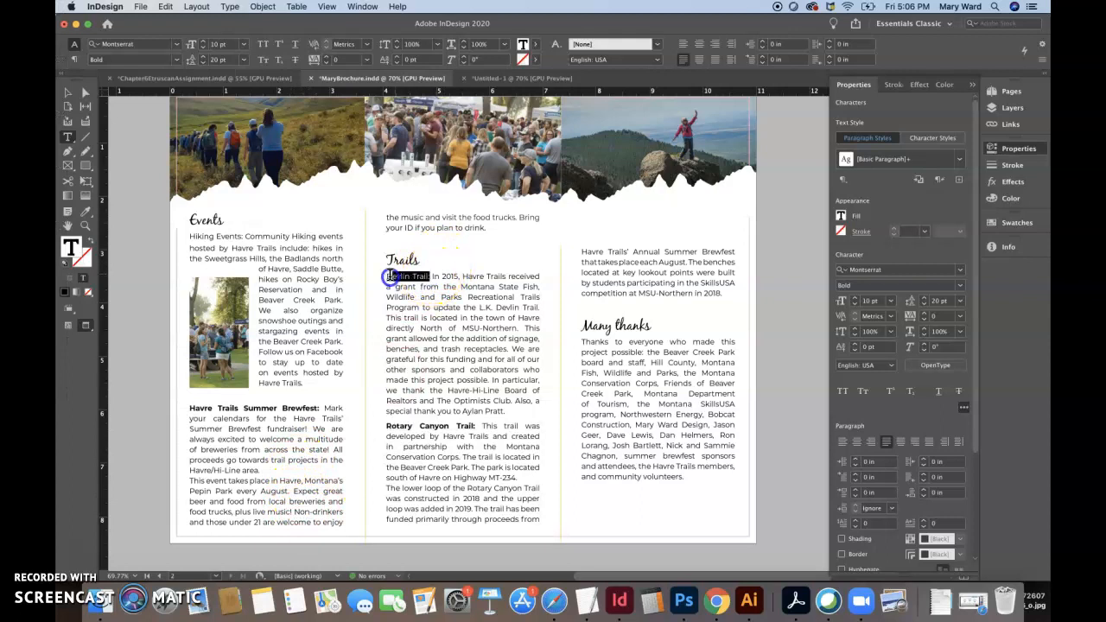
left_click(177, 60)
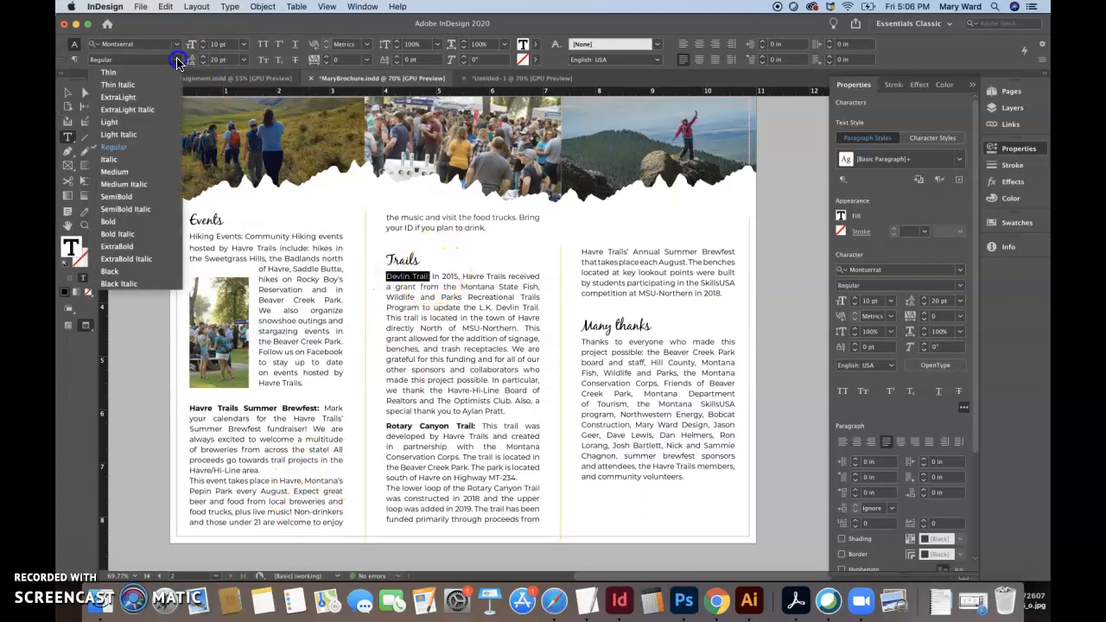
left_click(139, 223)
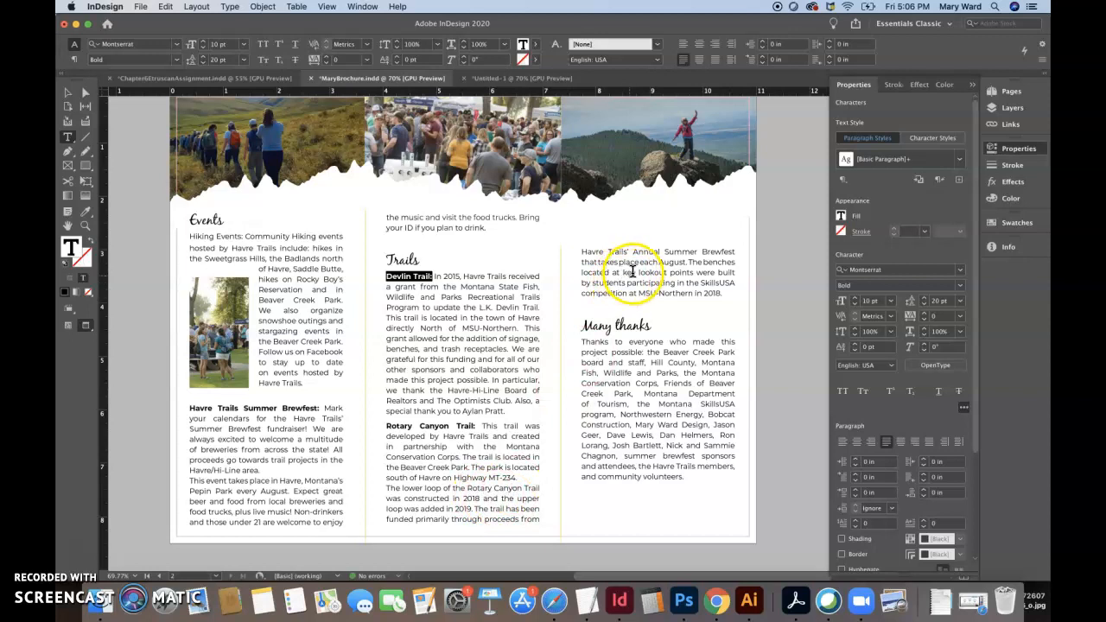
Step: Set the run-in heading "Hiking Events:" to Montserrat Bold, comparing the headings with the Untitled-1 reference document
left_click(499, 78)
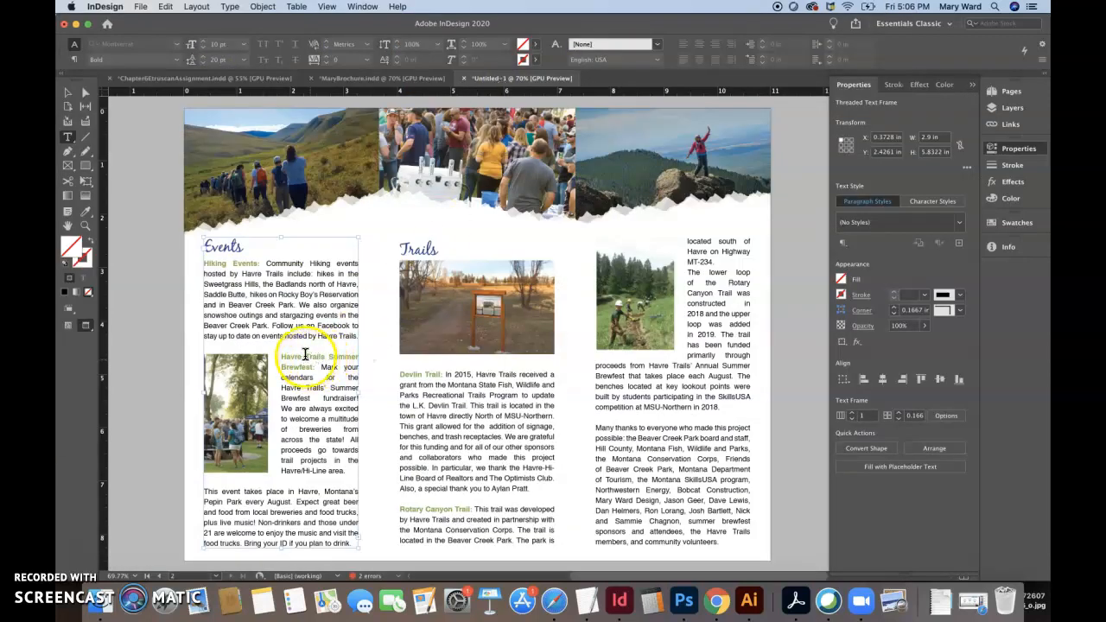
left_click(367, 79)
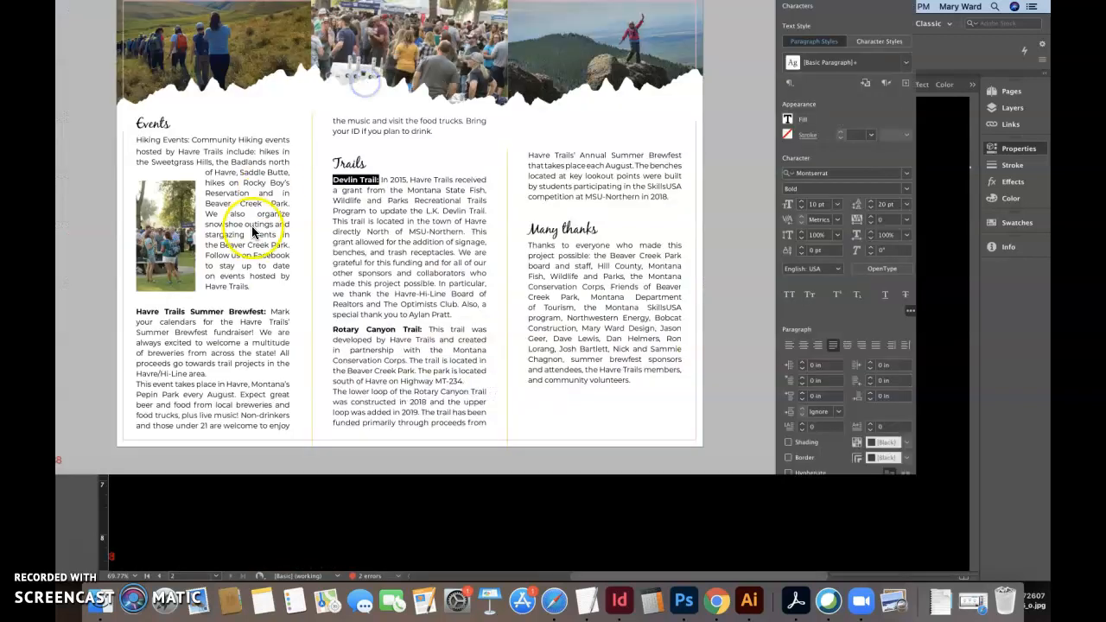
left_click_drag(246, 237, 185, 237)
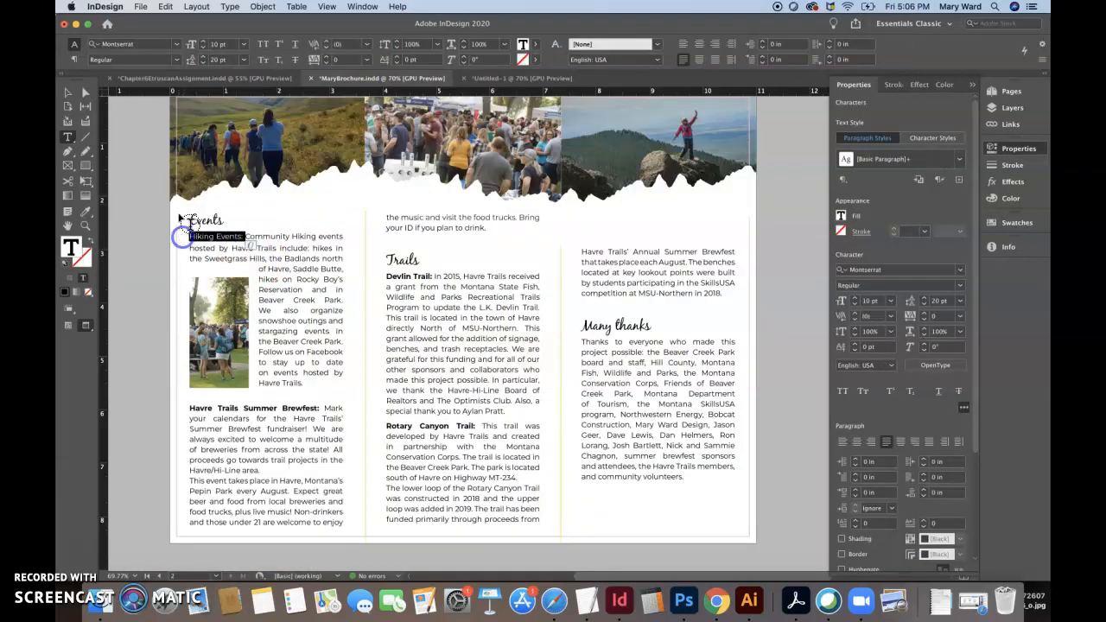
left_click(178, 59)
left_click(136, 227)
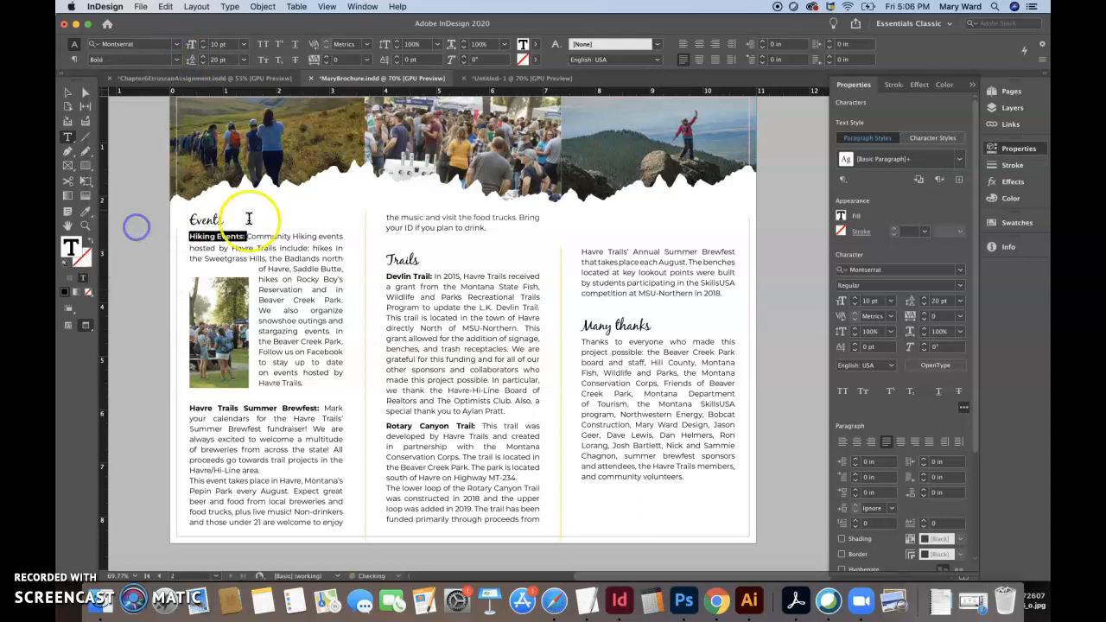
left_click(489, 78)
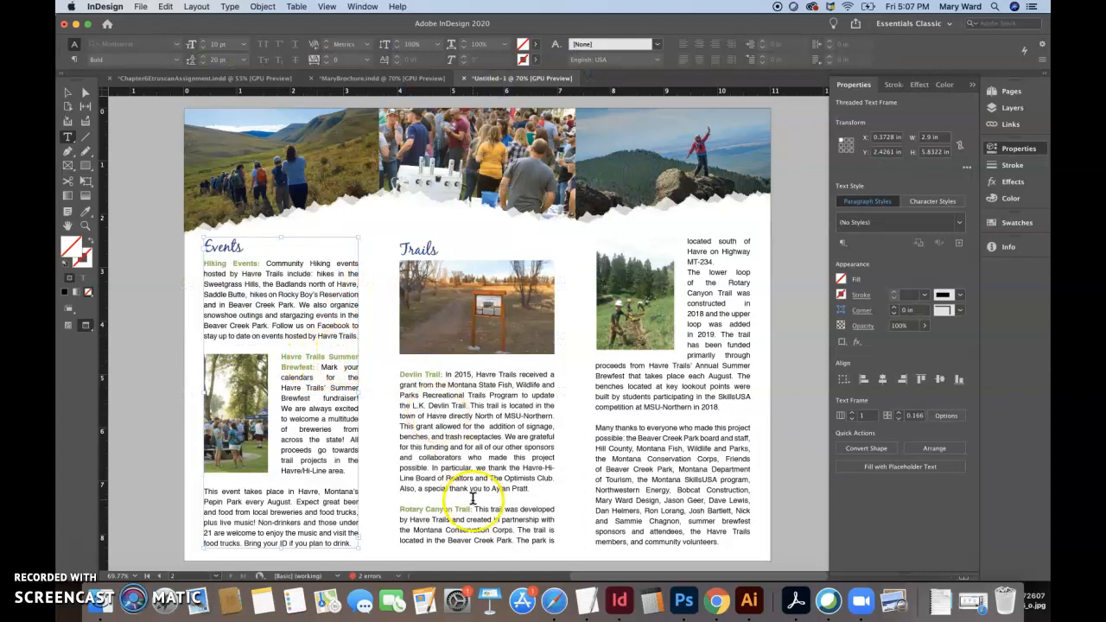
Step: In MaryBrochure, try the Bold weight on "Thanks to everyone who made this project possible:" and undo it
left_click(349, 78)
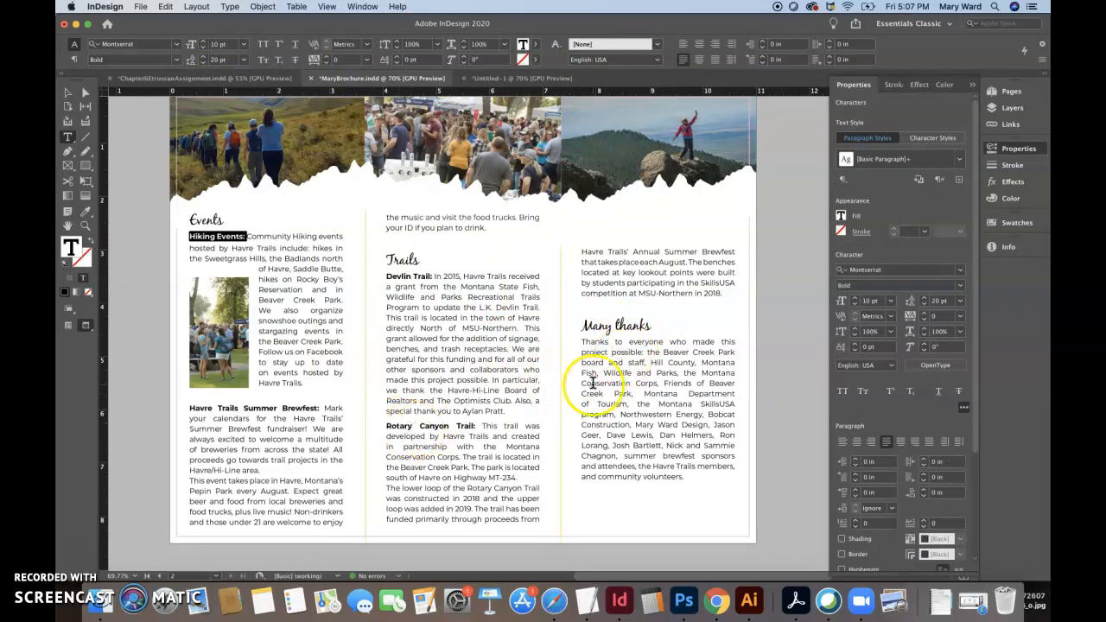
left_click_drag(647, 352, 560, 343)
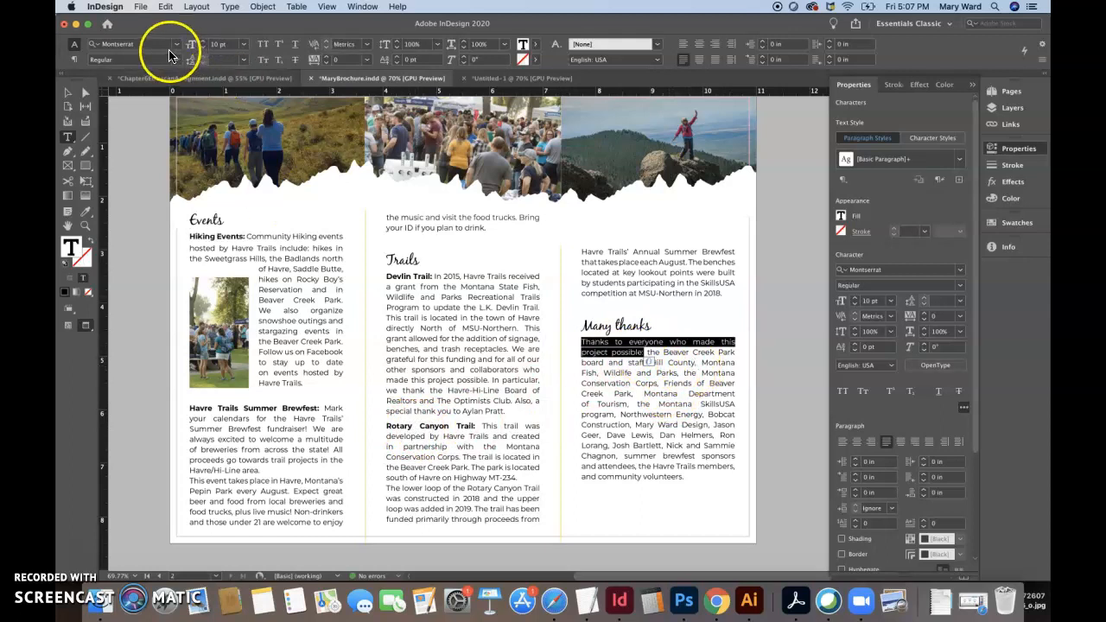
left_click(170, 58)
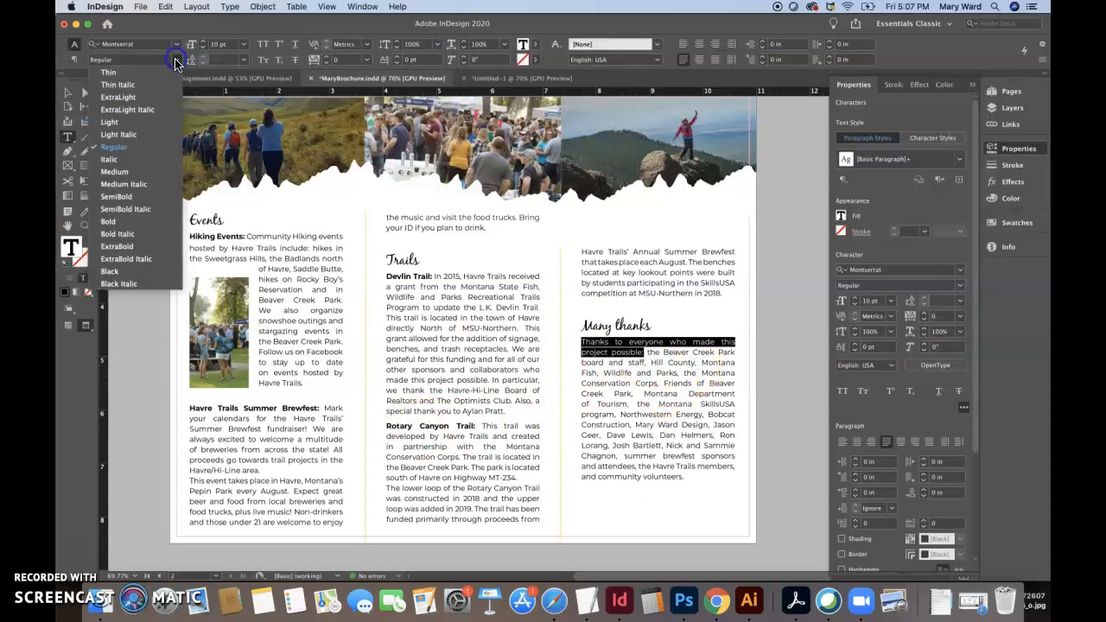
left_click(128, 223)
left_click(524, 328)
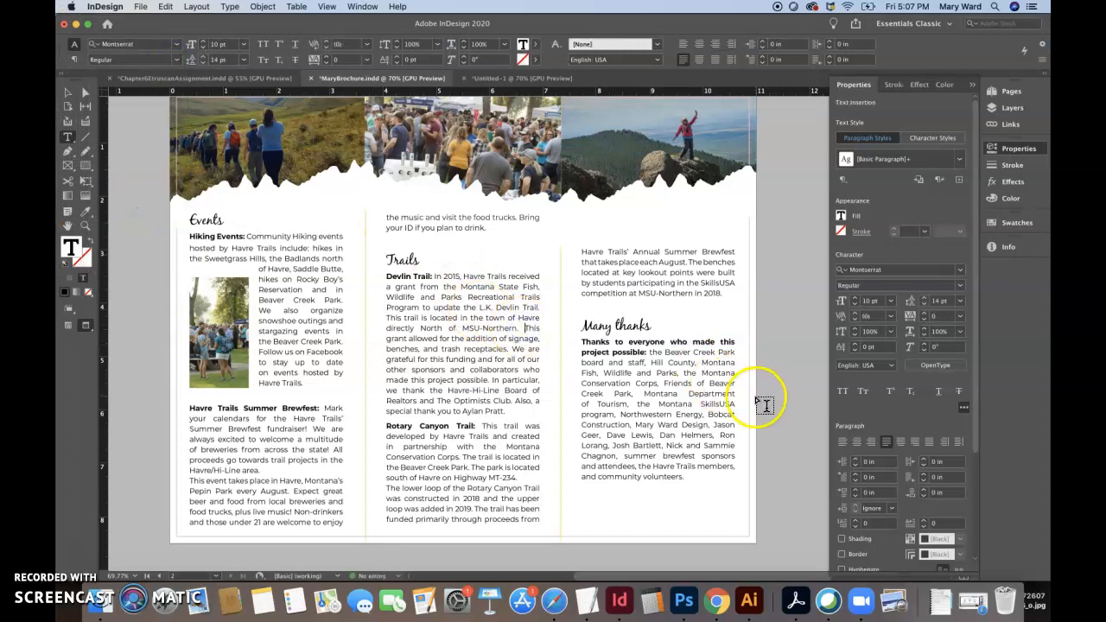
key("super+z")
left_click(766, 399)
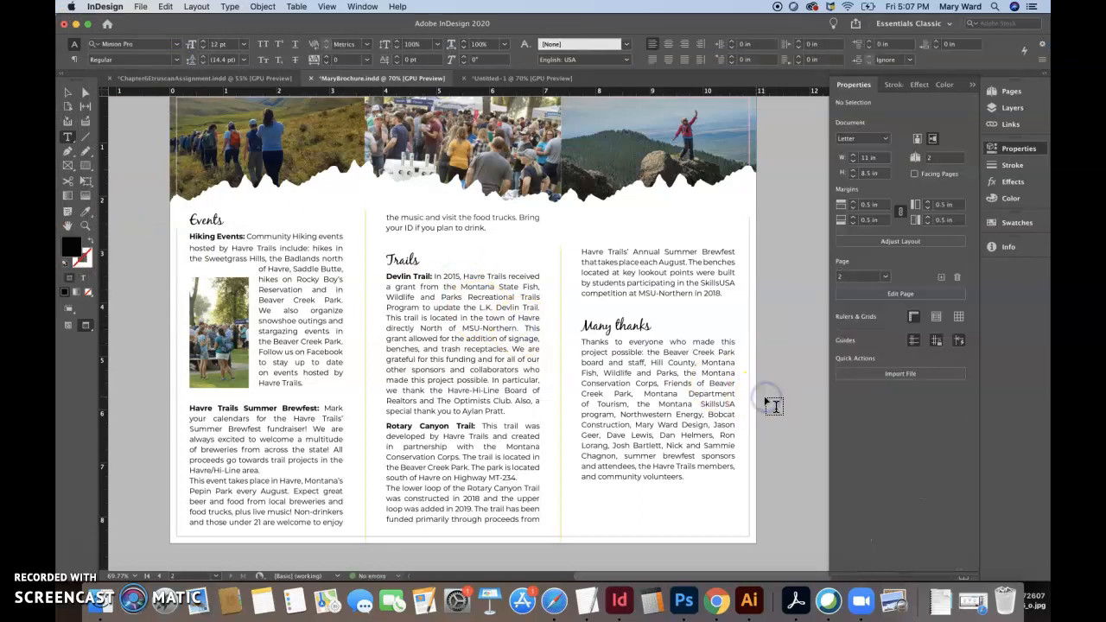
Step: Move the Events text frame up to about Y 2.17 in, closer to the torn paper edge
left_click(68, 91)
left_click(244, 250)
left_click_drag(266, 212, 265, 200)
Step: Shorten the Events picture frame from its lower edge to a height of about 1.86 in
left_click(221, 354)
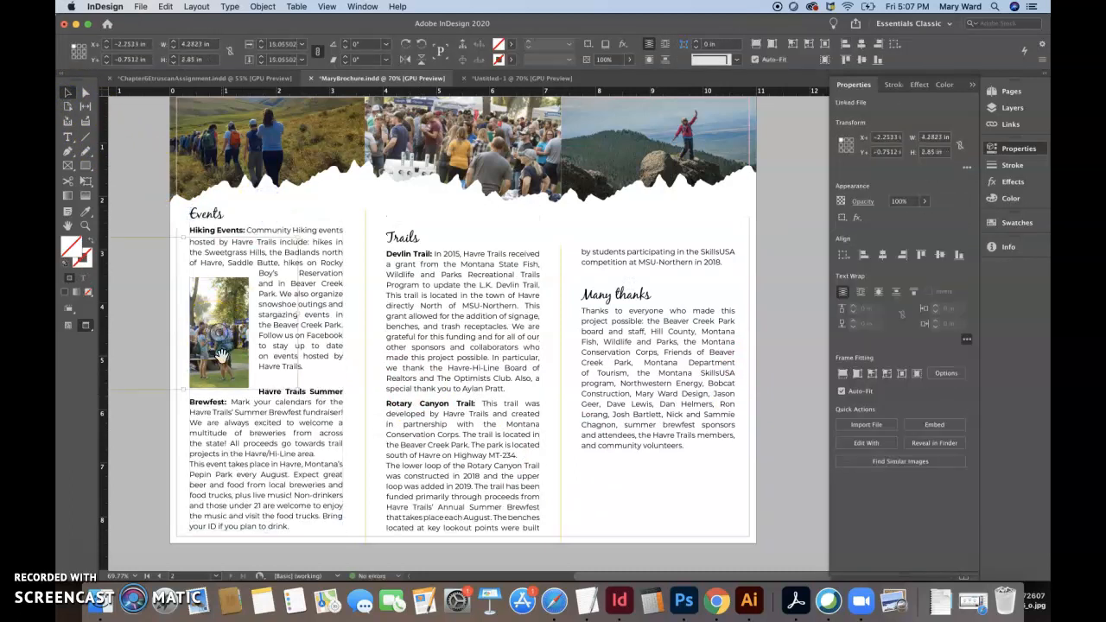
left_click(249, 469)
left_click(273, 454)
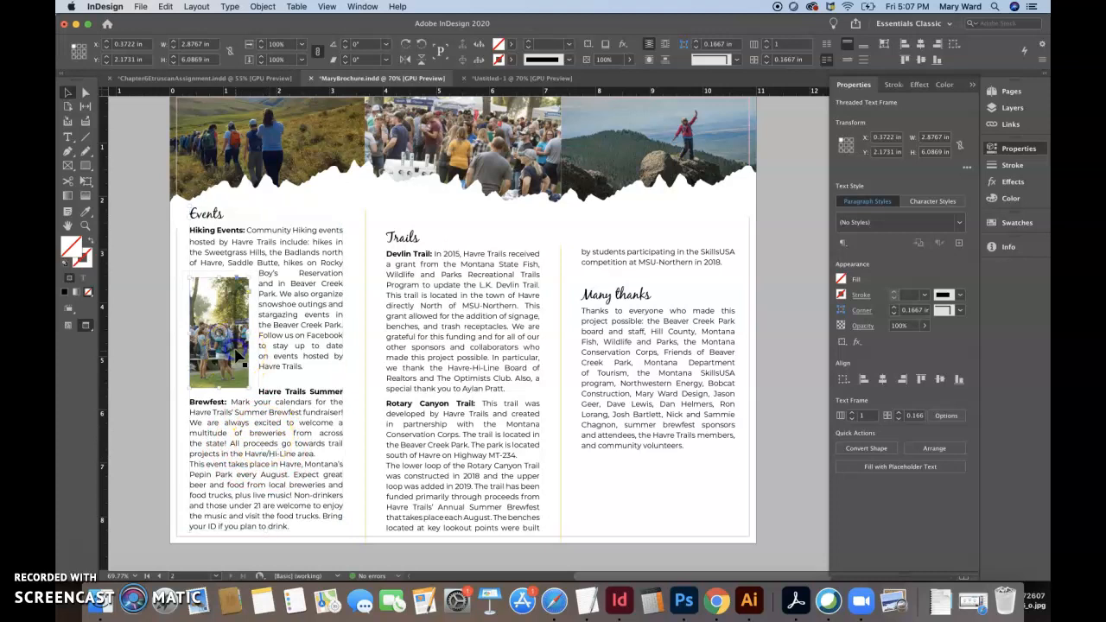
left_click(219, 388)
left_click_drag(219, 387, 219, 376)
left_click(125, 215)
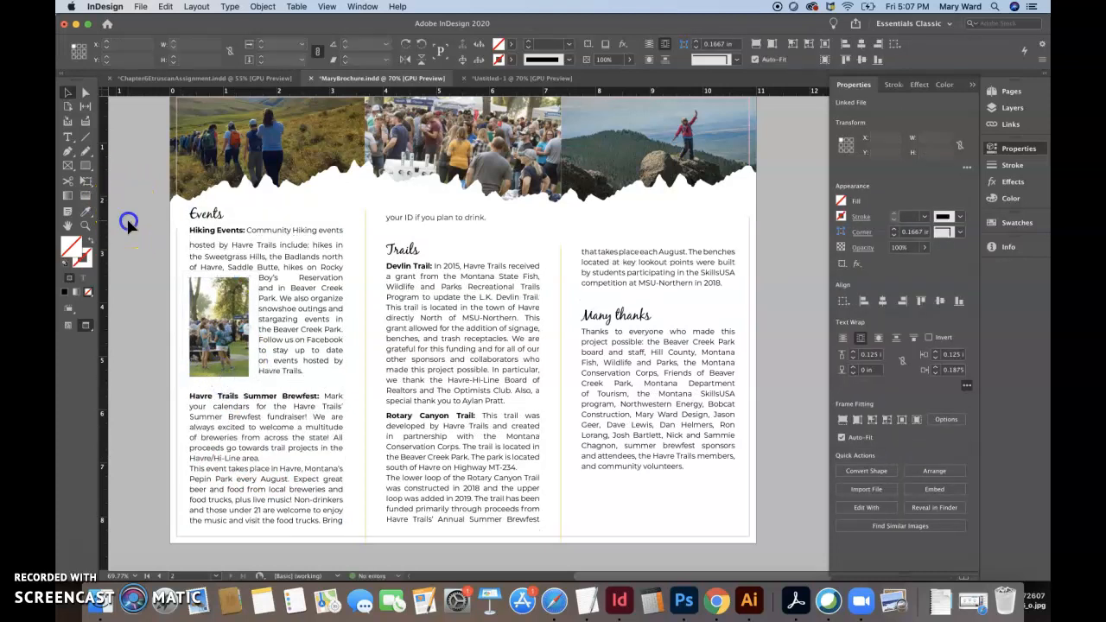
Step: Set the leading of the Hiking Events paragraph's second line to 14 pt
double_click(257, 247)
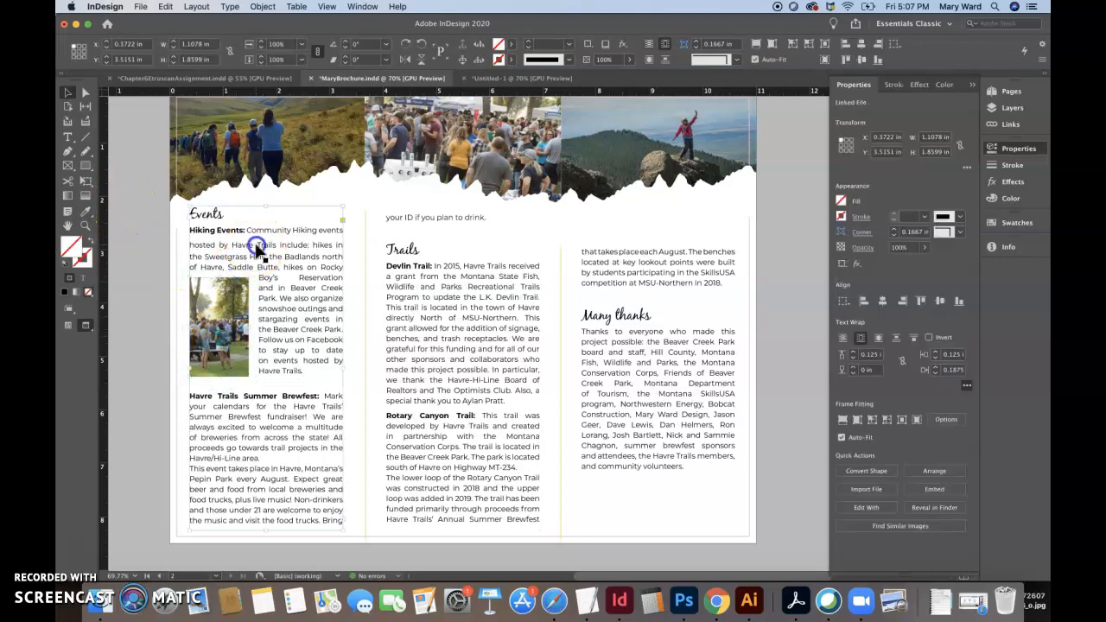
triple_click(257, 246)
left_click(204, 63)
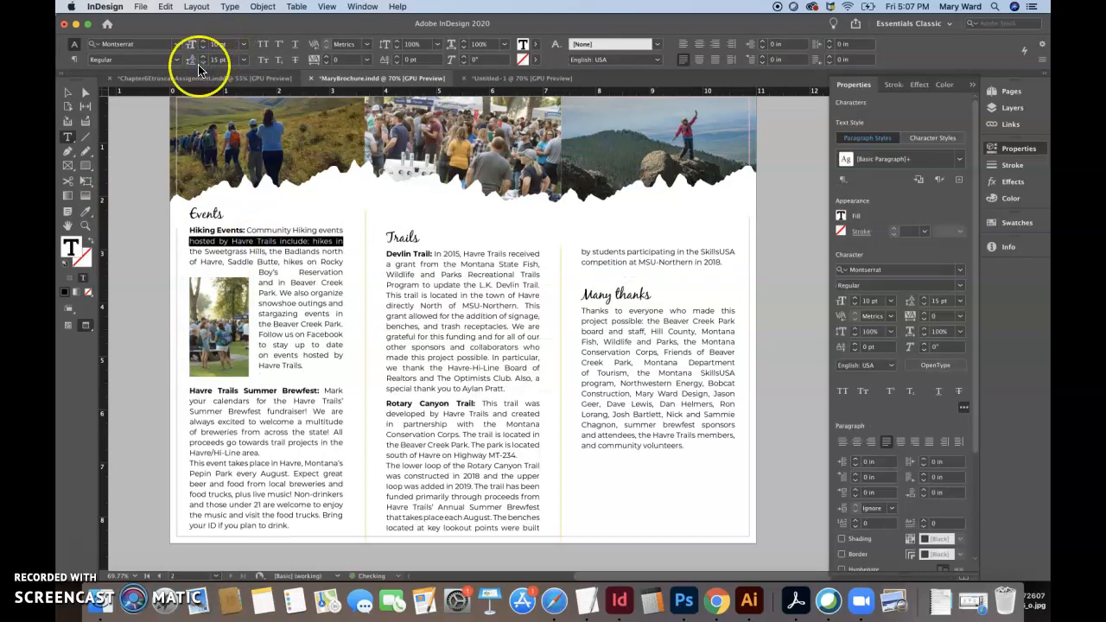
left_click(204, 63)
left_click(154, 277)
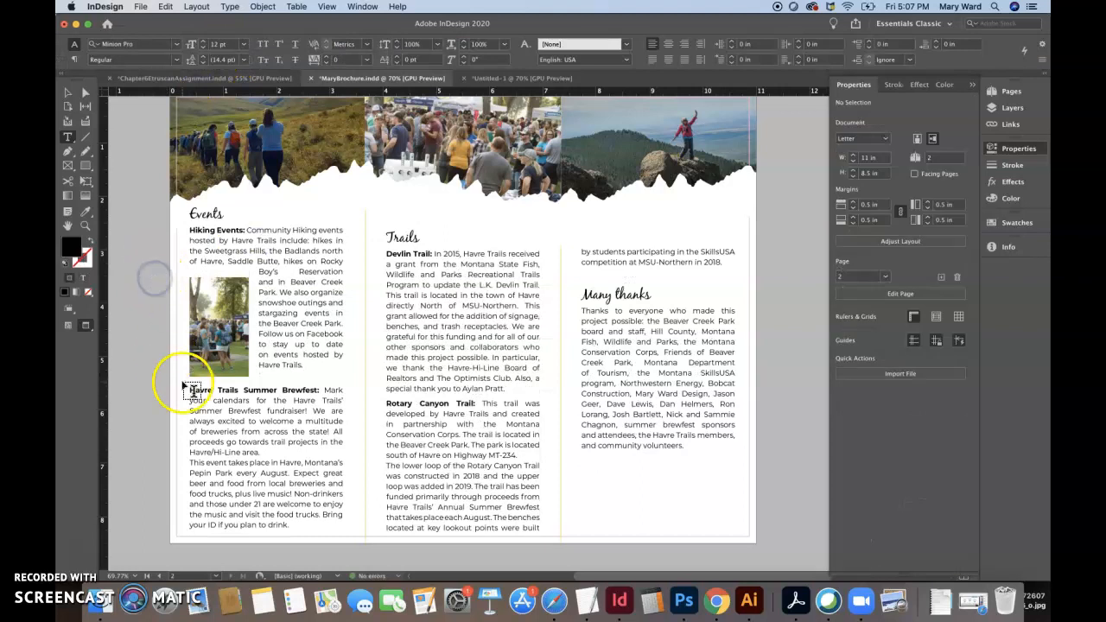
Step: Nudge the Events picture up to about Y 3.49 in
left_click(68, 93)
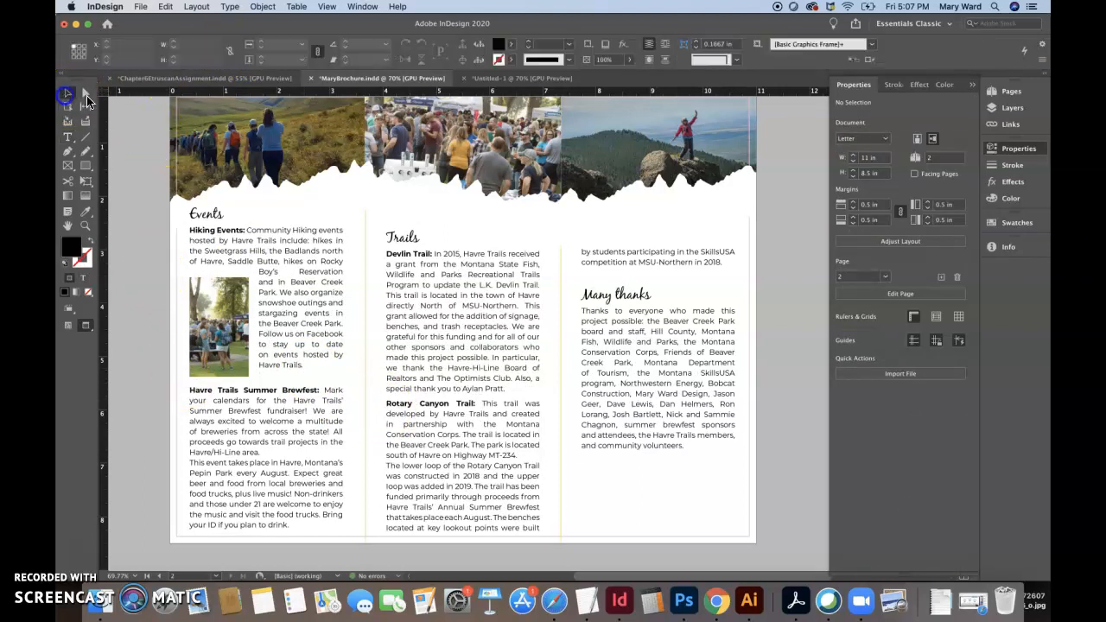
left_click(213, 322)
key("Up")
key("Up")
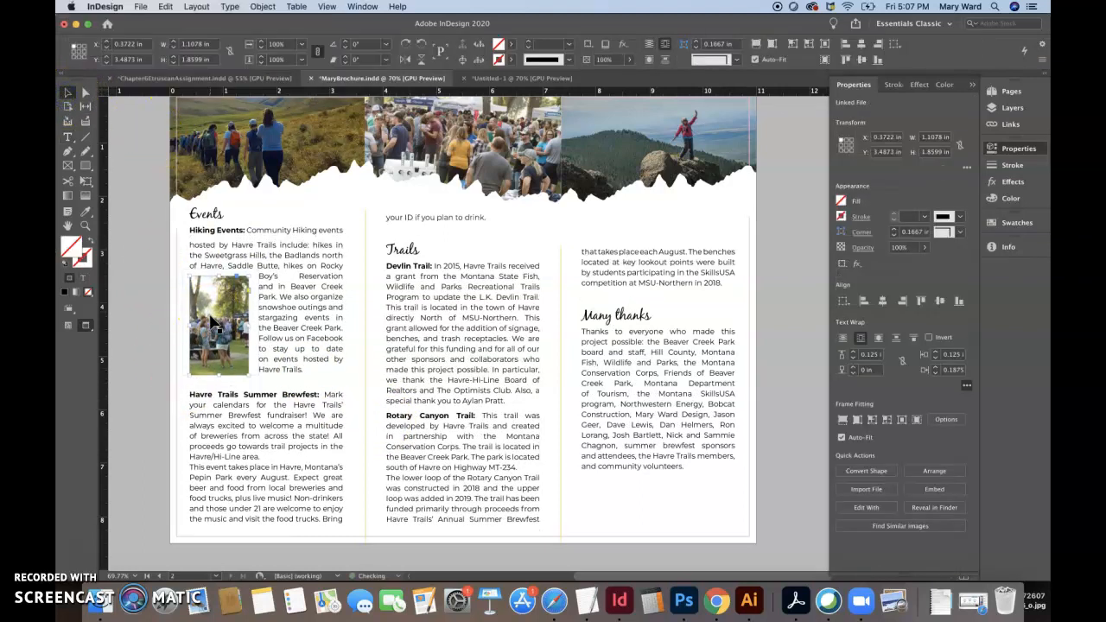
Step: Try a leading of 11 pt on the Hiking Events paragraph's second line and restore it to 14 pt
triple_click(268, 245)
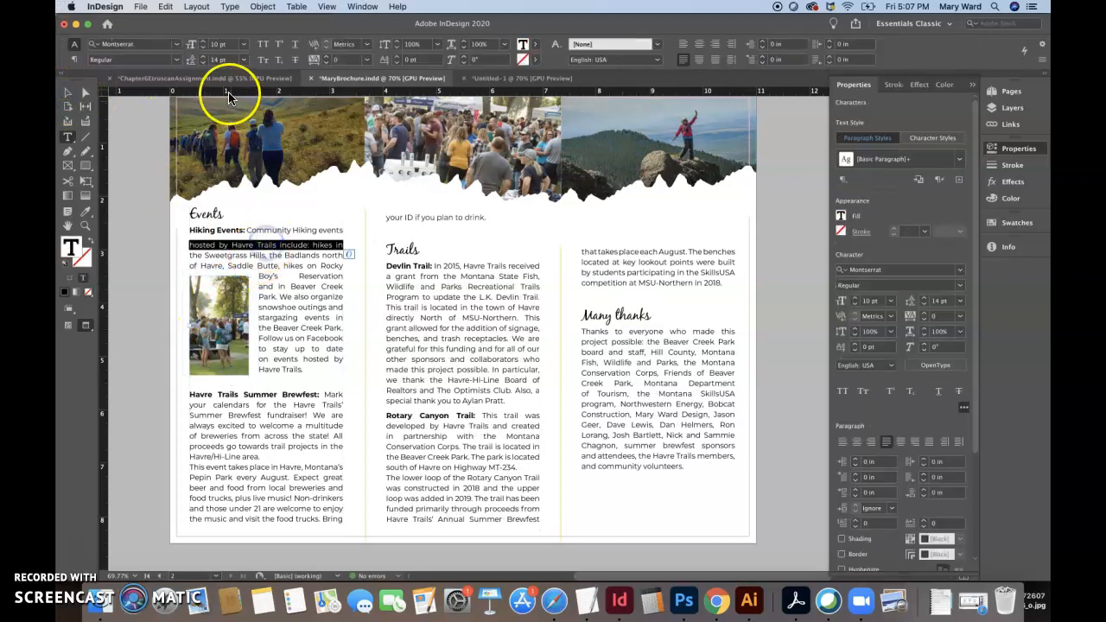
left_click(202, 63)
left_click(202, 63)
left_click(203, 63)
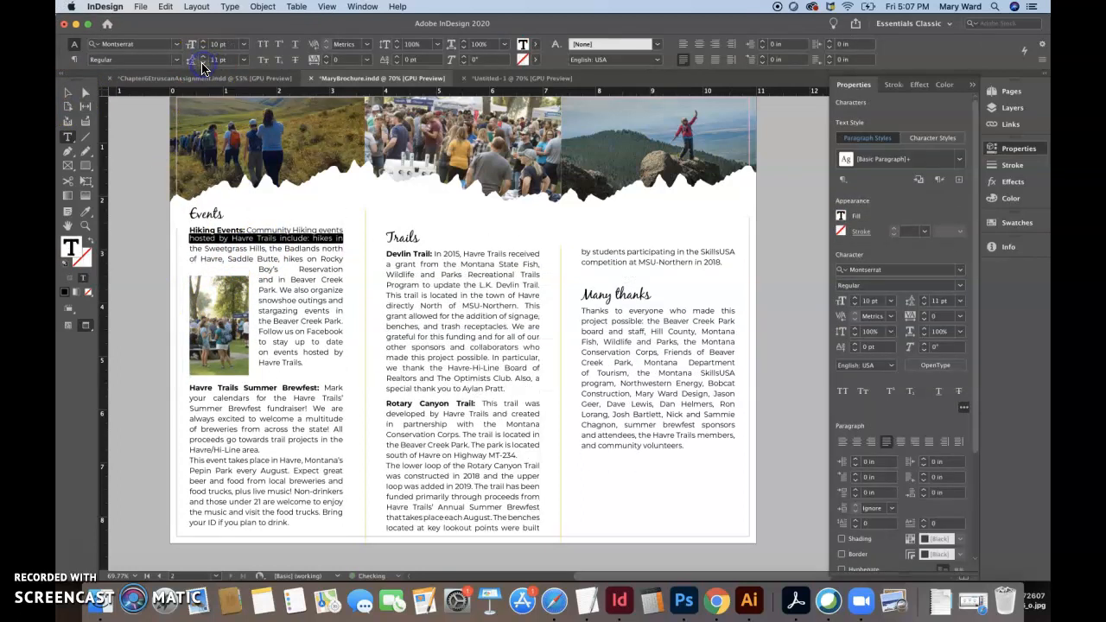
left_click(203, 57)
left_click(202, 57)
left_click(203, 57)
left_click(148, 161)
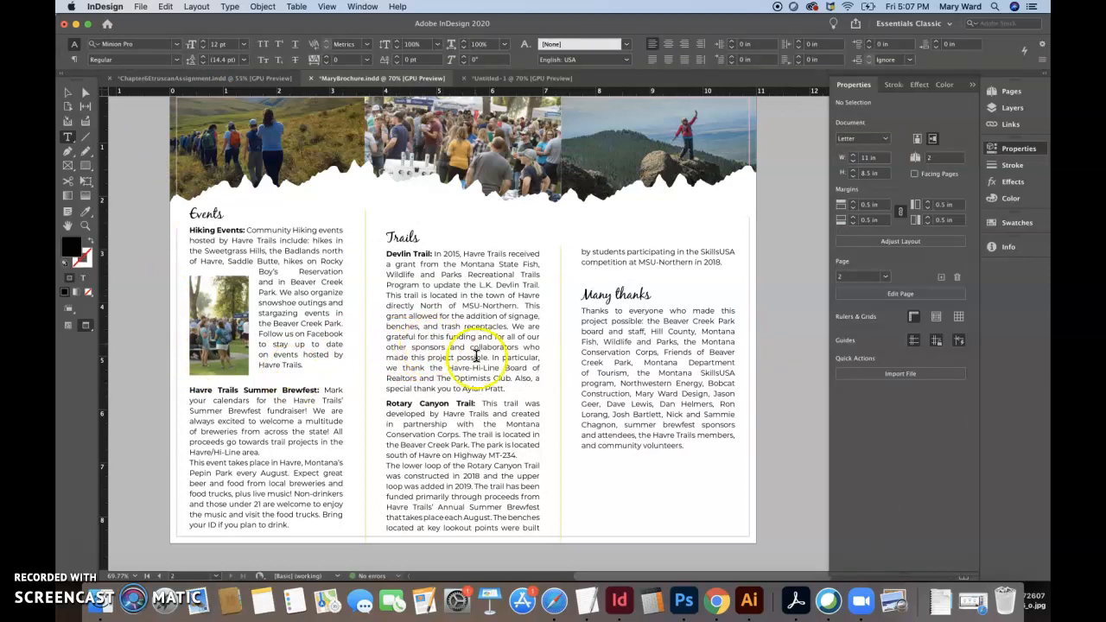
Step: Move the Trails text frame up to about Y 1.84 in, bringing its heading level with the Events heading
left_click(68, 92)
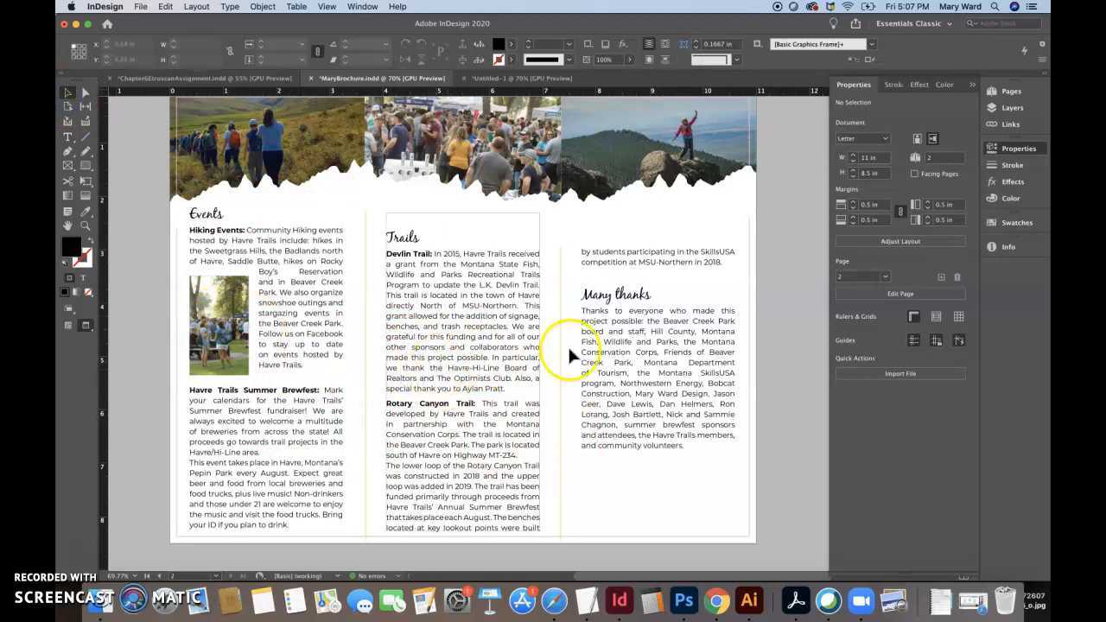
left_click(458, 467)
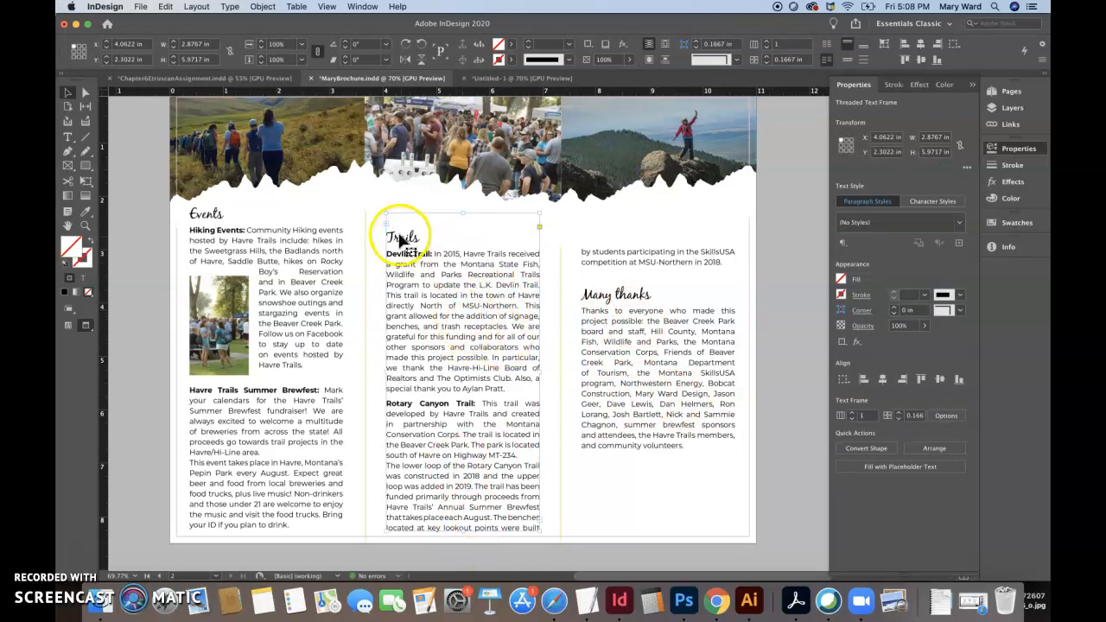
left_click_drag(428, 278, 438, 233)
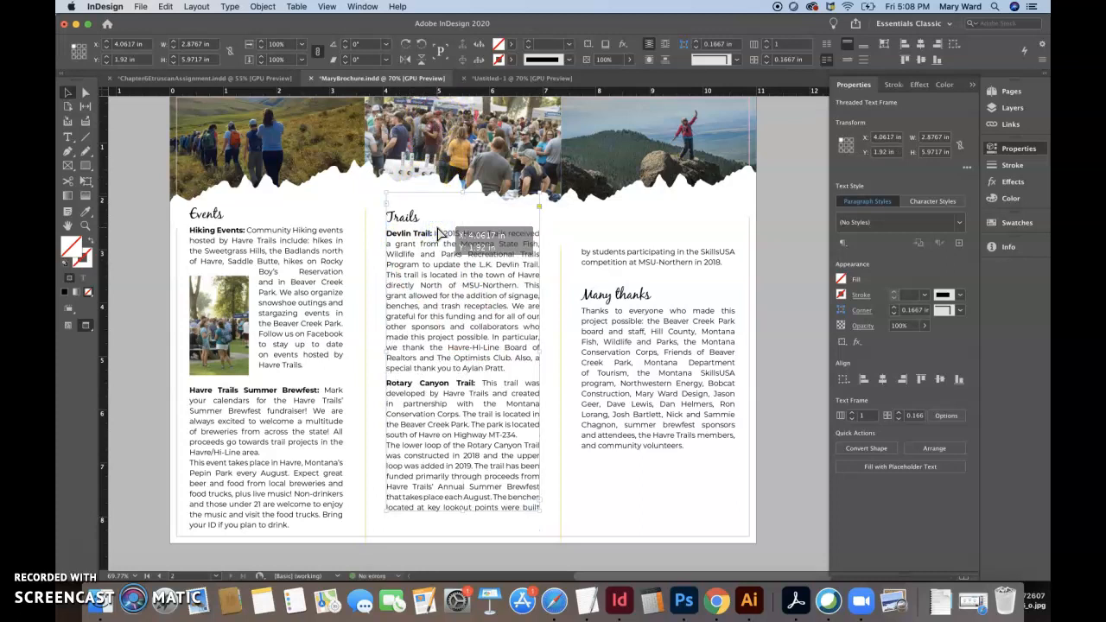
key("shift+Up")
key("Down")
key("Down")
key("Down")
key("Down")
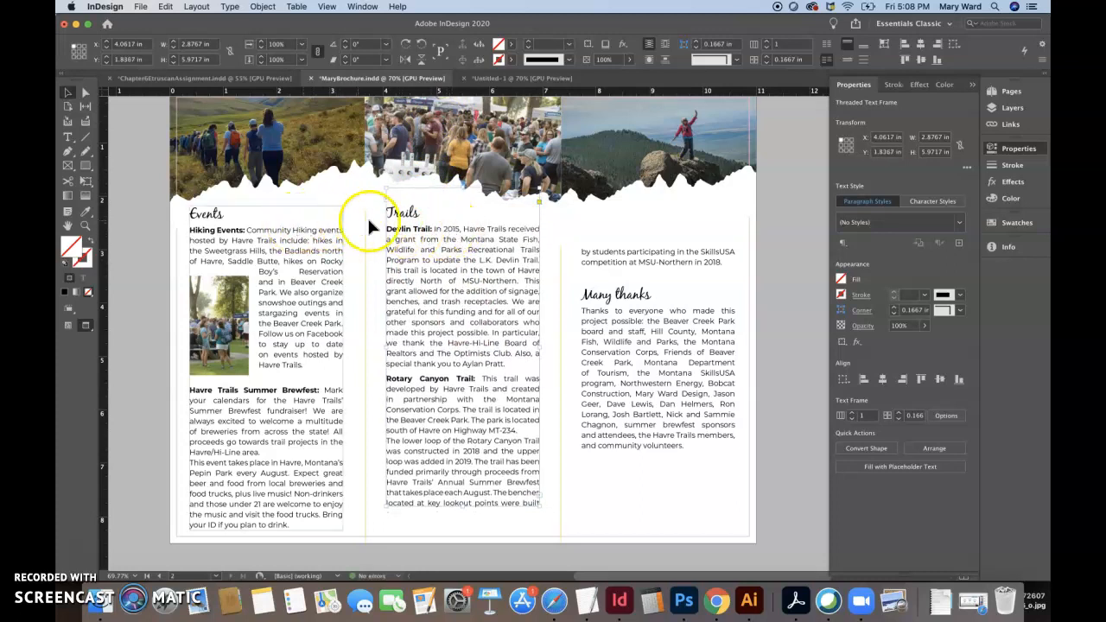
Step: Extend the Trails text frame downward to a height of about 6.42 in so the whole Trails section fits
left_click(607, 285)
left_click(510, 411)
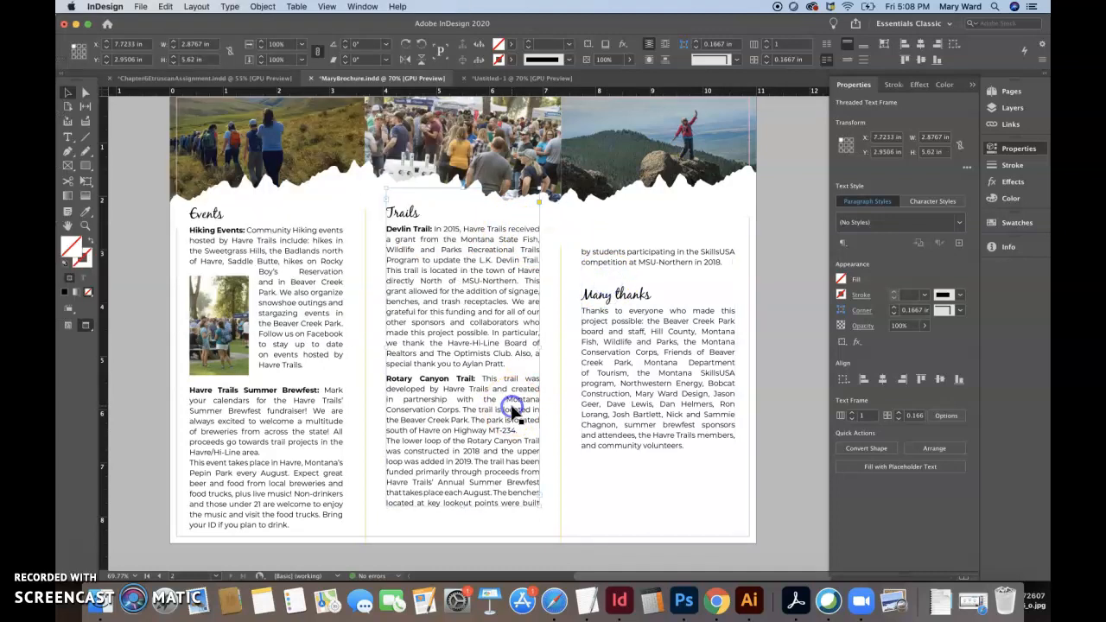
left_click_drag(463, 511, 463, 531)
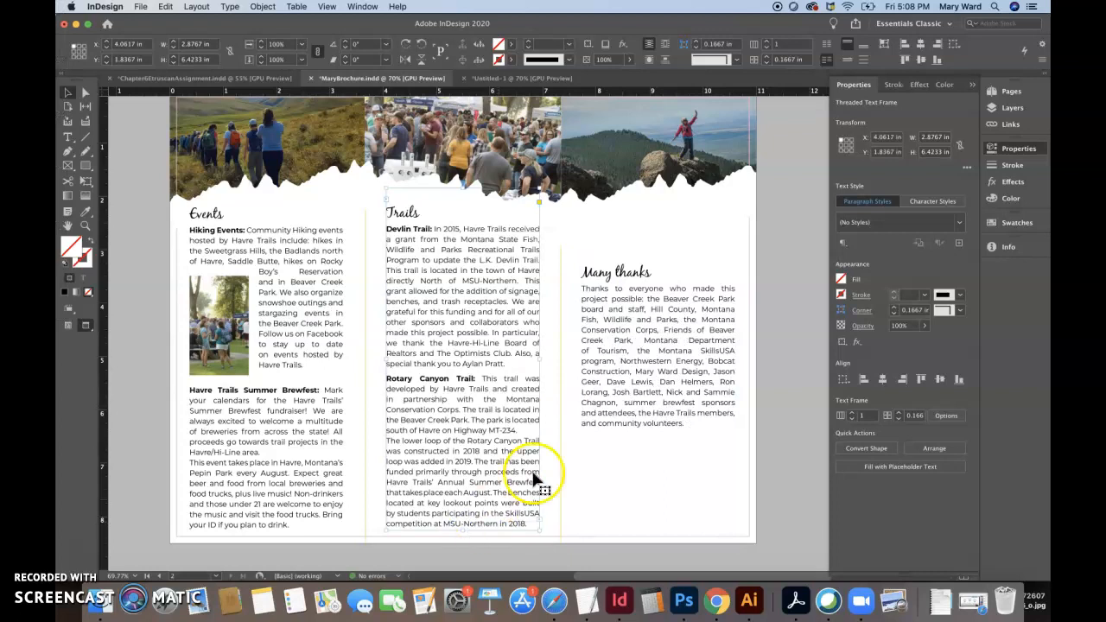
Step: Remove the blank line above the "Many thanks" heading in the third column
left_click(586, 272)
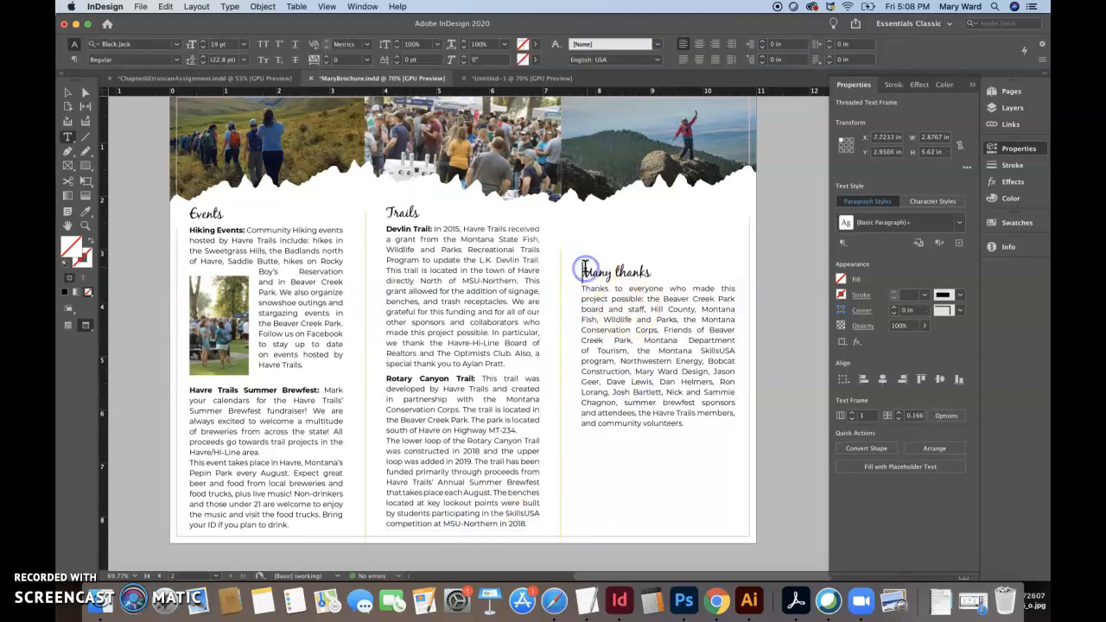
double_click(586, 272)
left_click(68, 92)
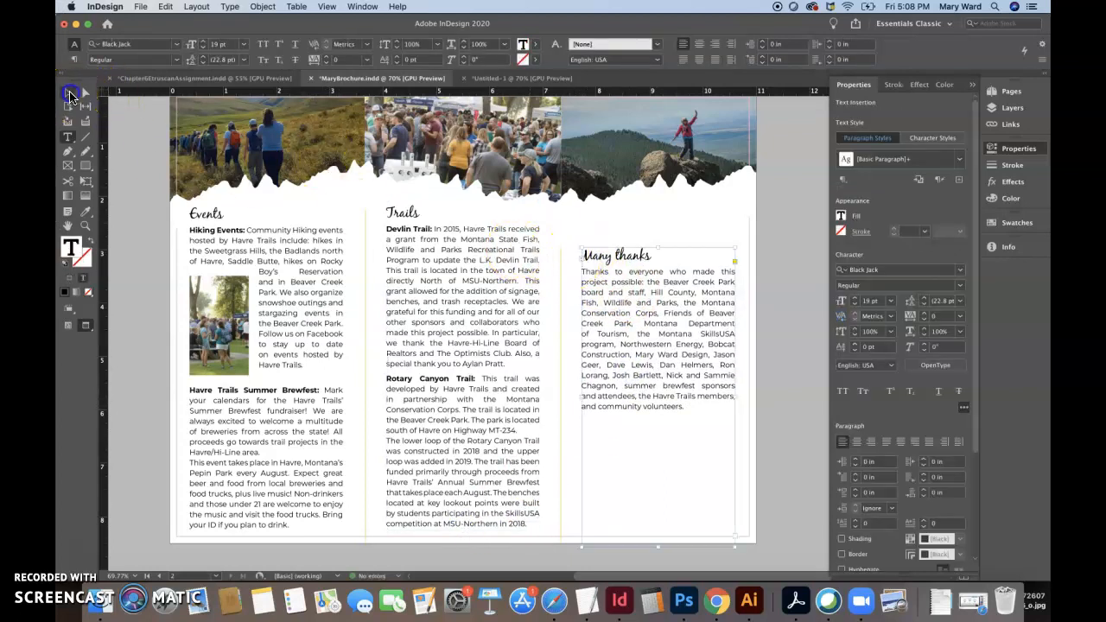
Step: Top-align the Many thanks frame with the Trails frame, and lower it to about Y 2.16 in to level the headings
left_click(510, 278, "shift")
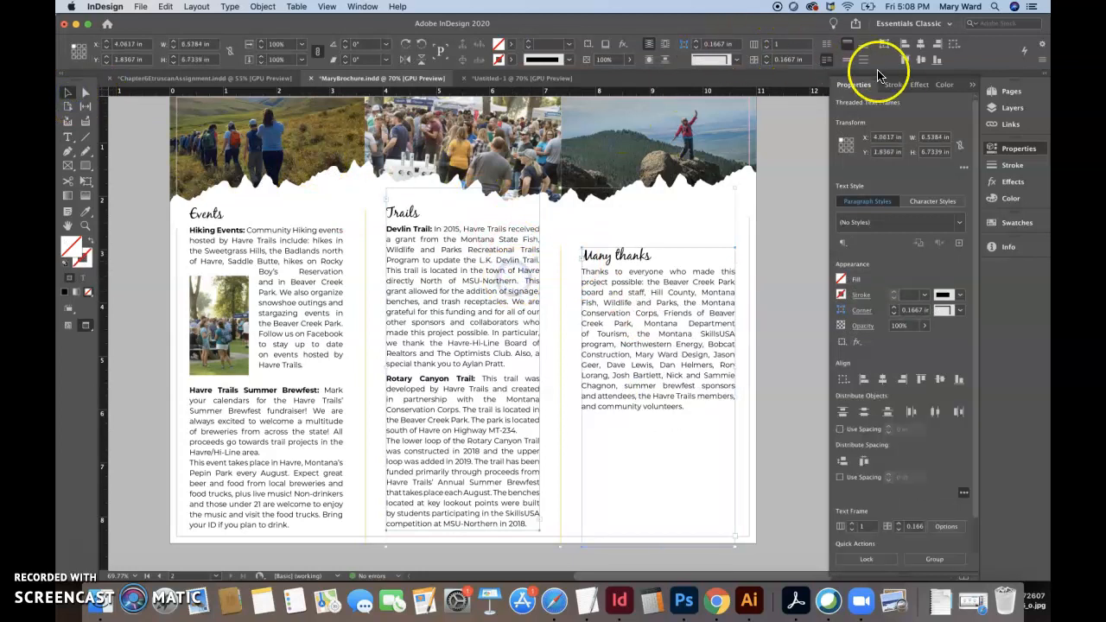
left_click(905, 59)
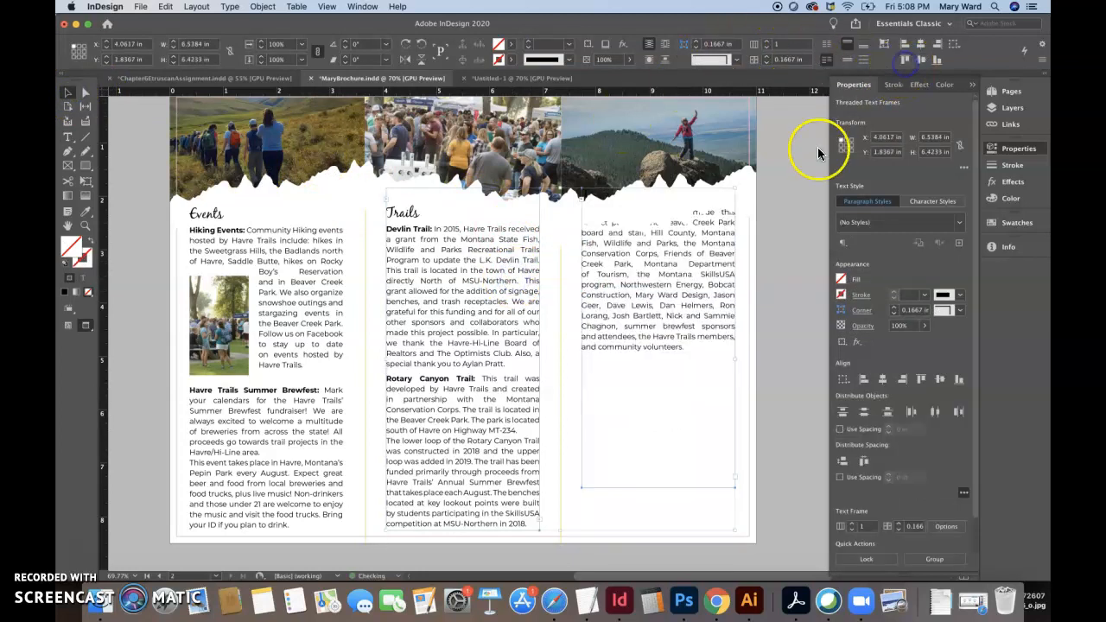
left_click(680, 265)
key("shift+Down")
key("shift+Down")
key("shift+Down")
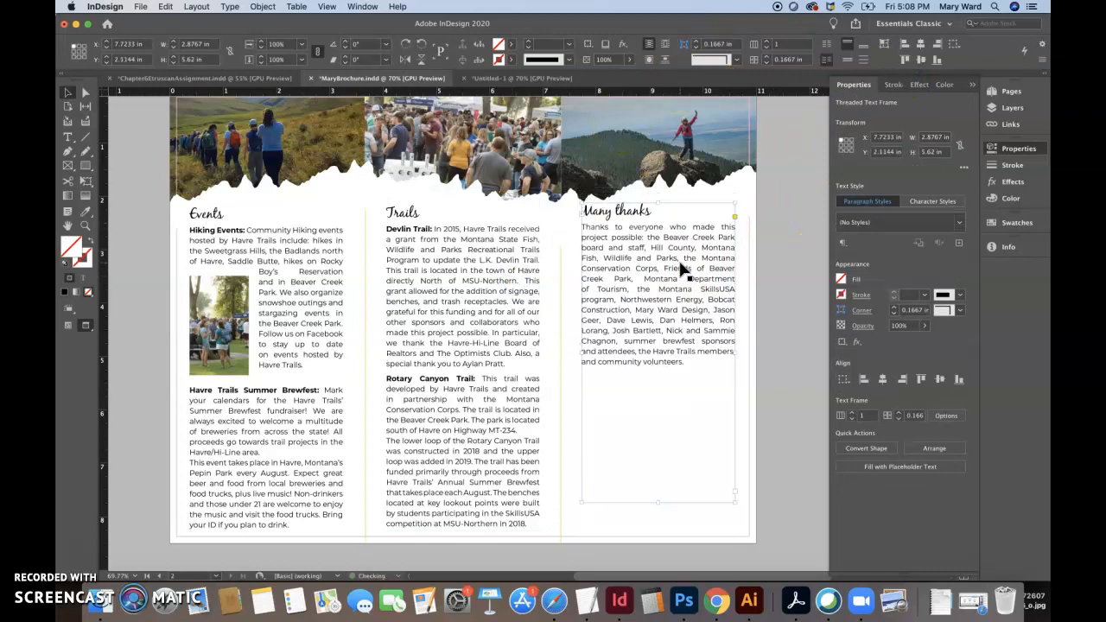
key("Up")
key("Up")
key("Up")
key("Up")
key("Up")
key("Up")
key("Up")
key("Up")
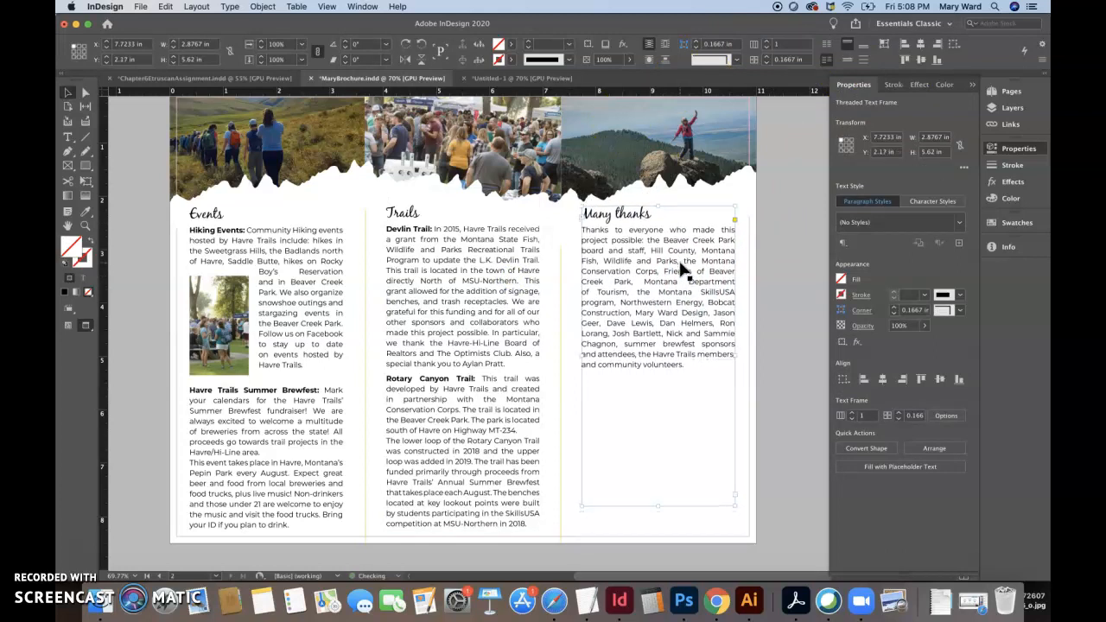
key("Down")
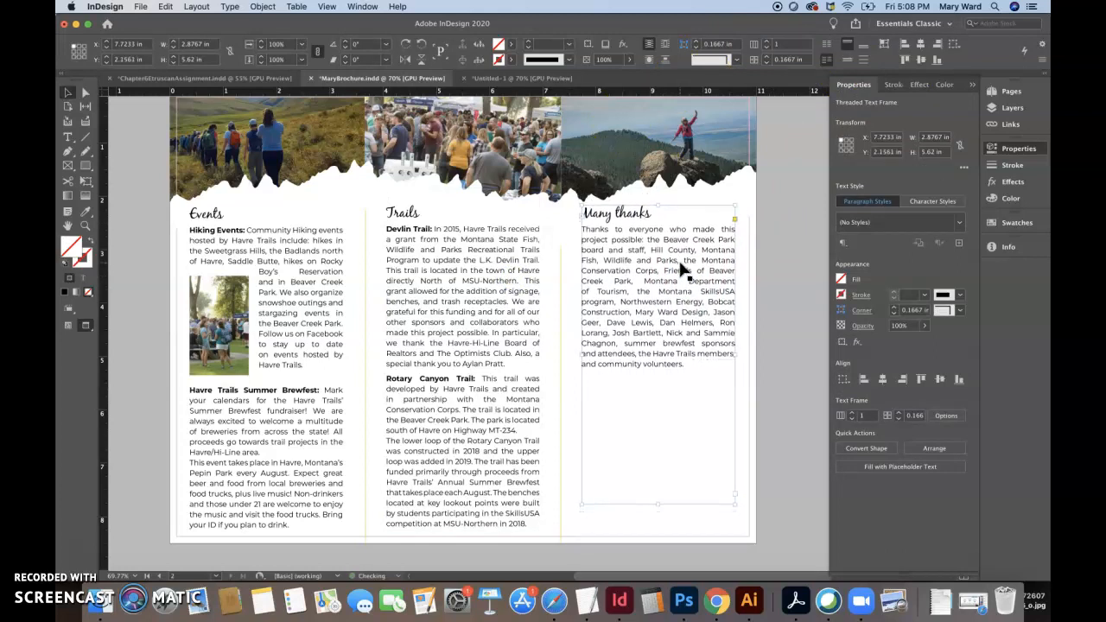
left_click(786, 291)
Step: Nudge the white torn-paper shape above the Many thanks column up to about Y 1.62 in
left_click(744, 182)
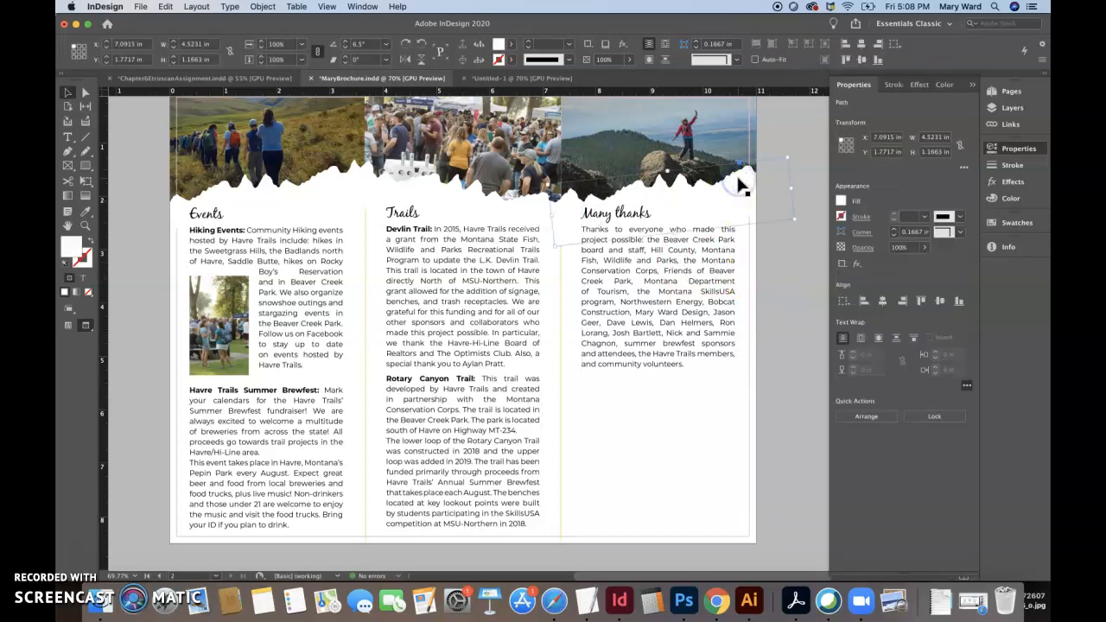
key("Up")
key("Up")
key("Up")
key("Up")
key("Up")
key("Up")
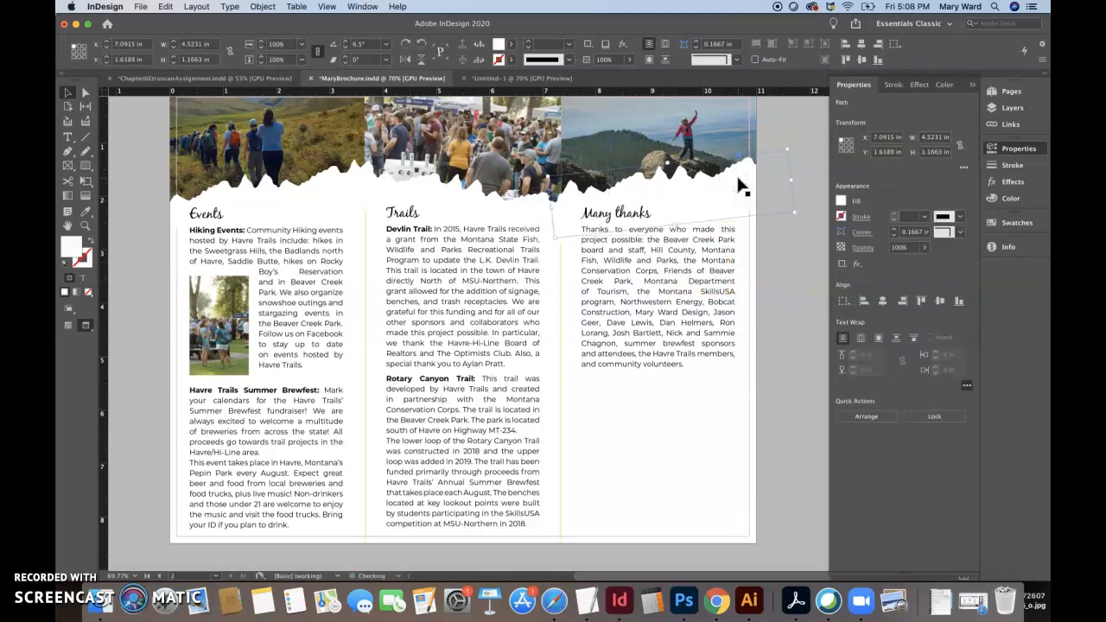
left_click(780, 230)
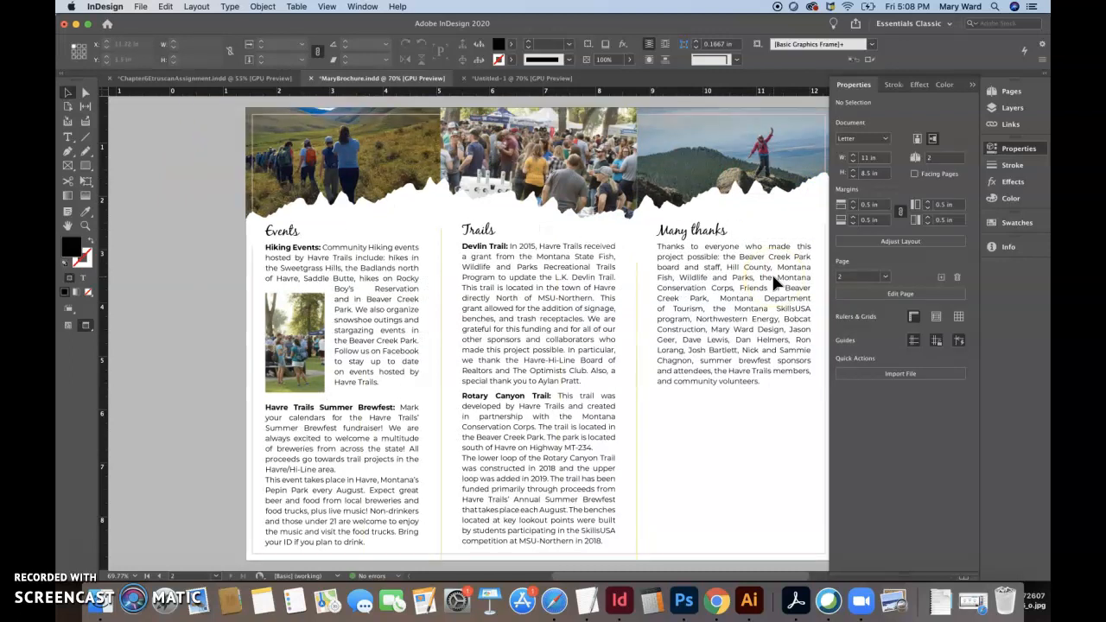
left_click(766, 344)
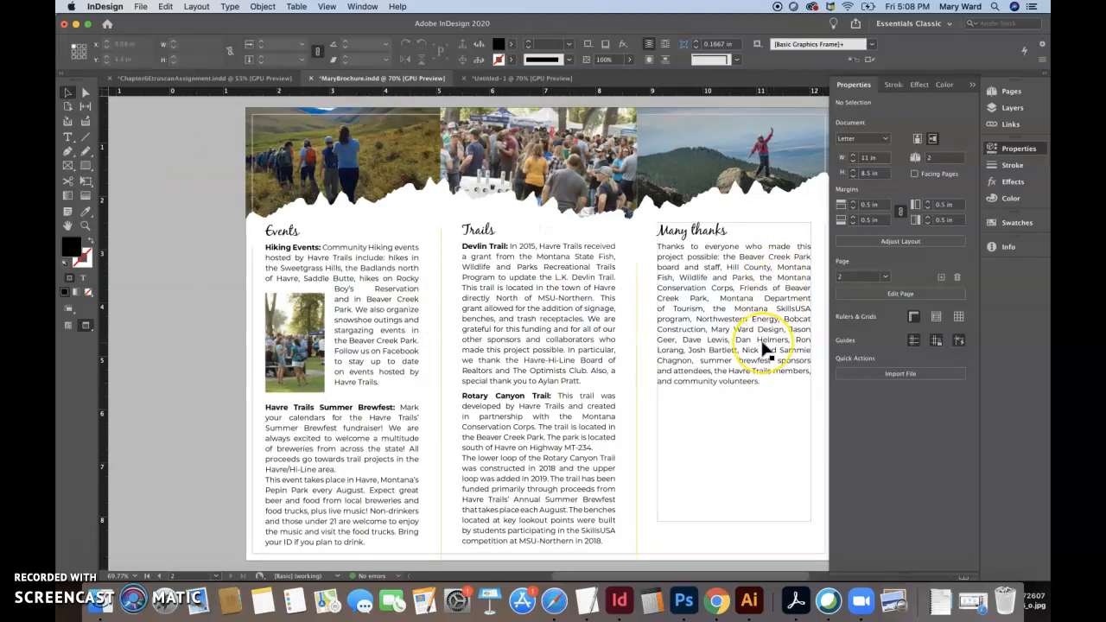
key("super+minus")
key("super+minus")
left_click(666, 341)
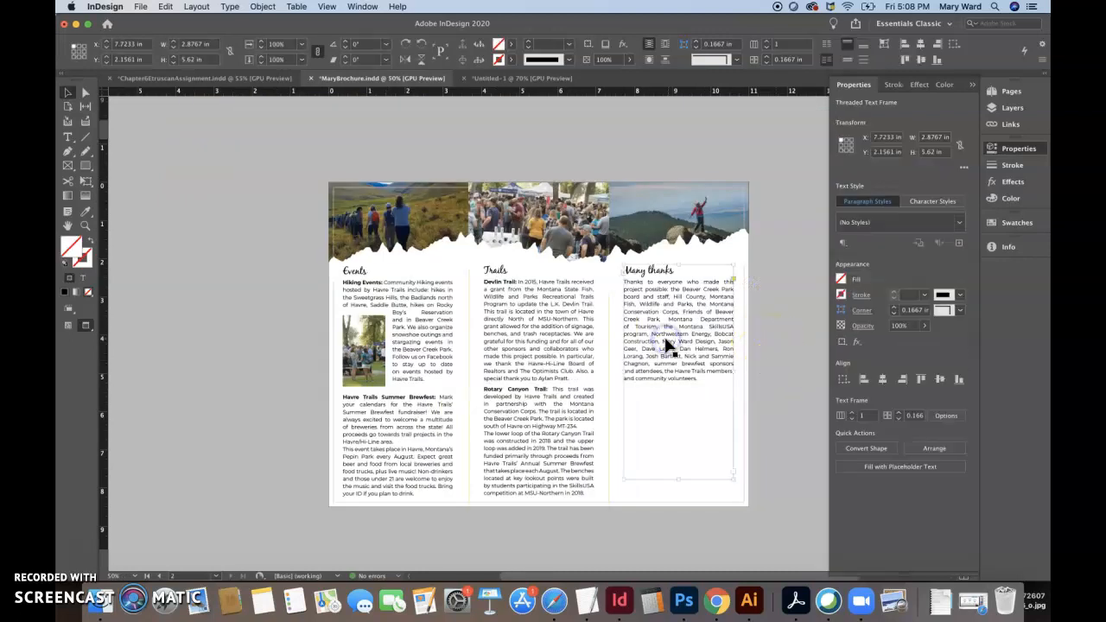
left_click(784, 374)
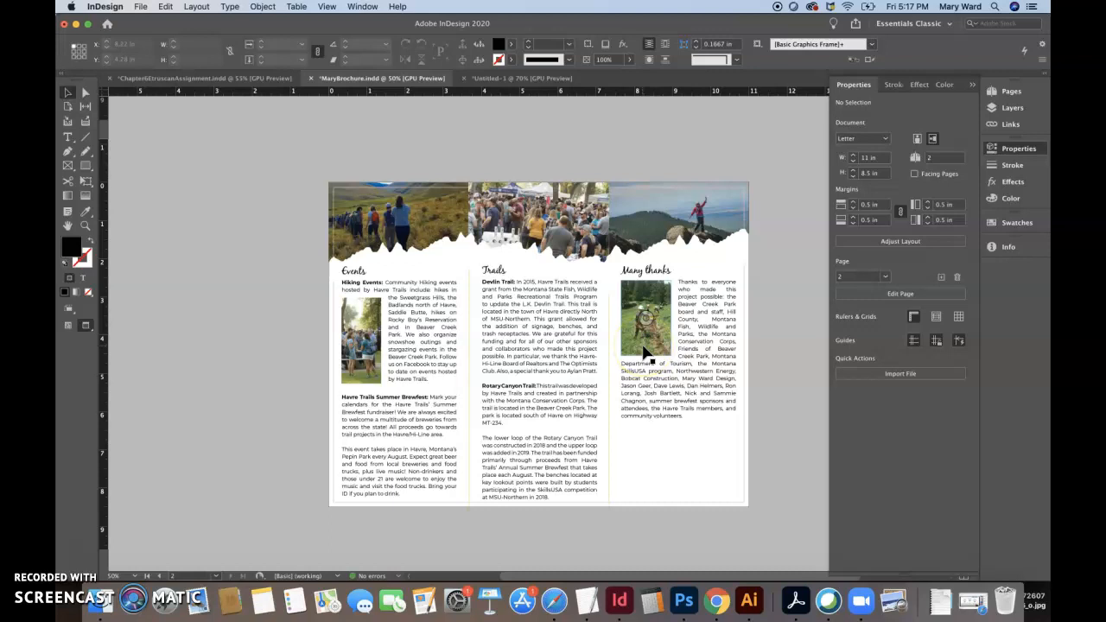
Step: Try loosening the gap after "Rotary" in the Rotary Canyon Trail run-in heading with a kerning of 80
left_click(484, 80)
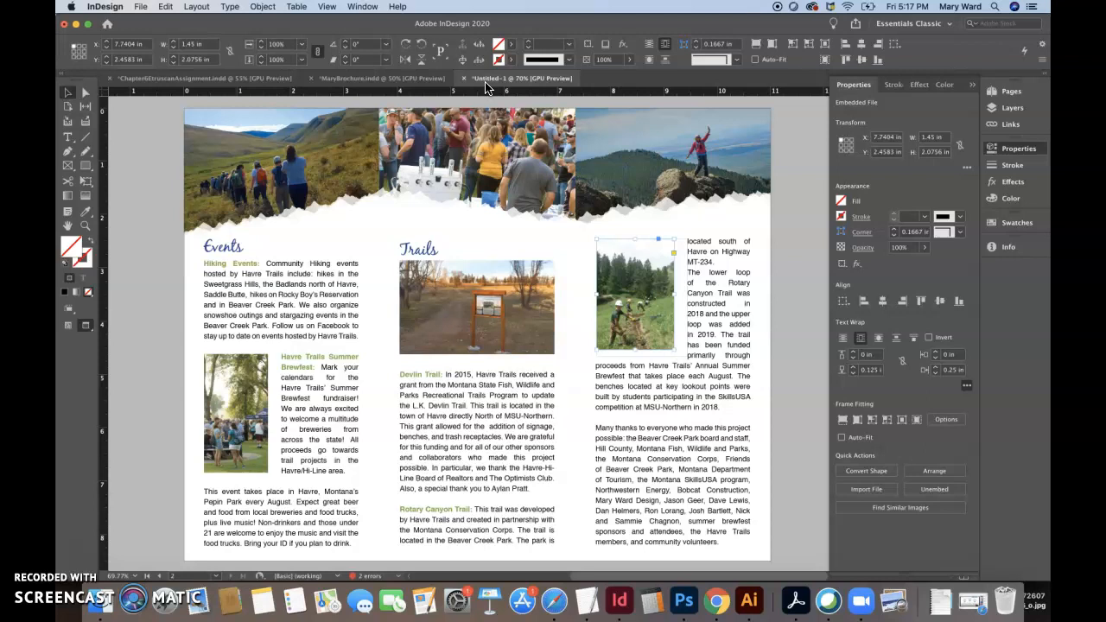
left_click(359, 78)
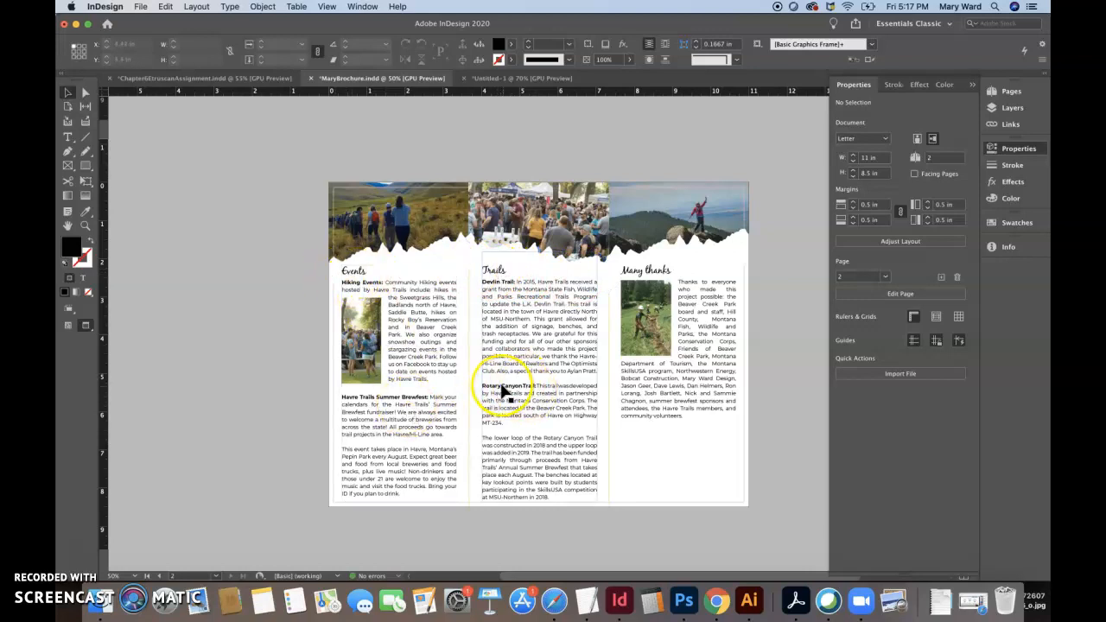
key("super+1")
double_click(463, 438)
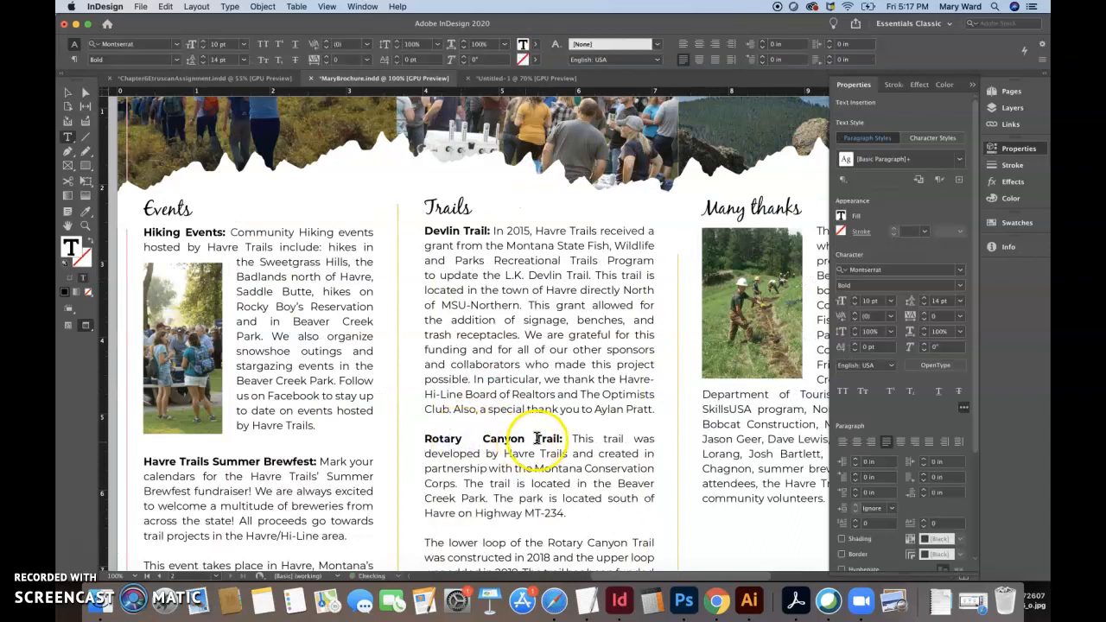
key("BackSpace")
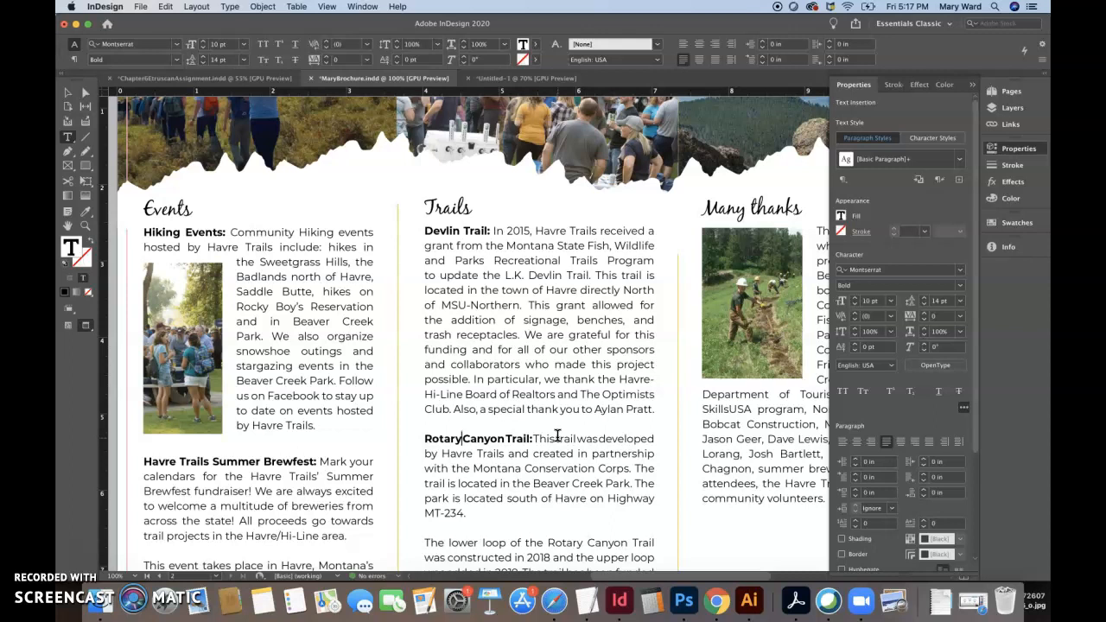
key("alt+Right")
key("alt+Right")
key("alt+Right")
key("alt+Right")
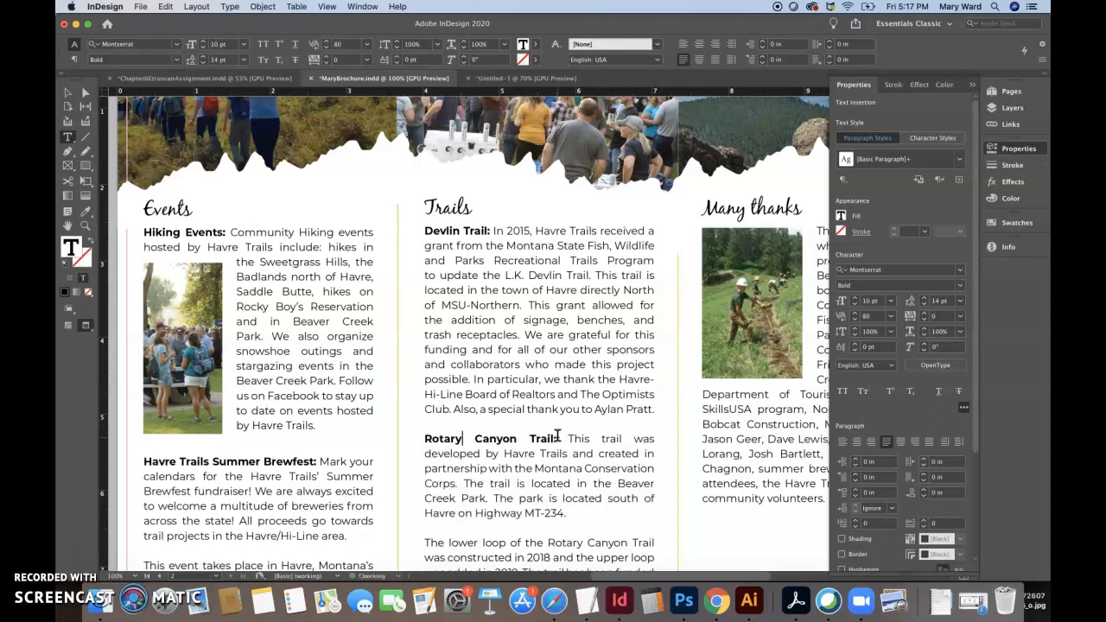
key("alt+Left")
Step: Try left alignment on the Rotary Canyon Trail paragraph, and undo it
left_click_drag(536, 439, 384, 443)
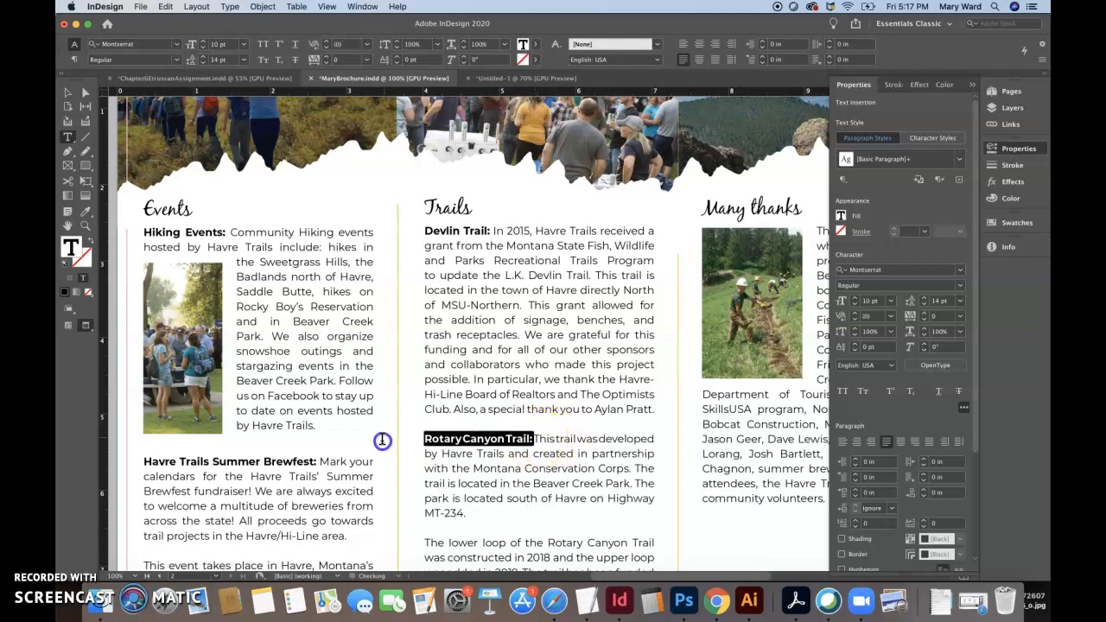
left_click(684, 45)
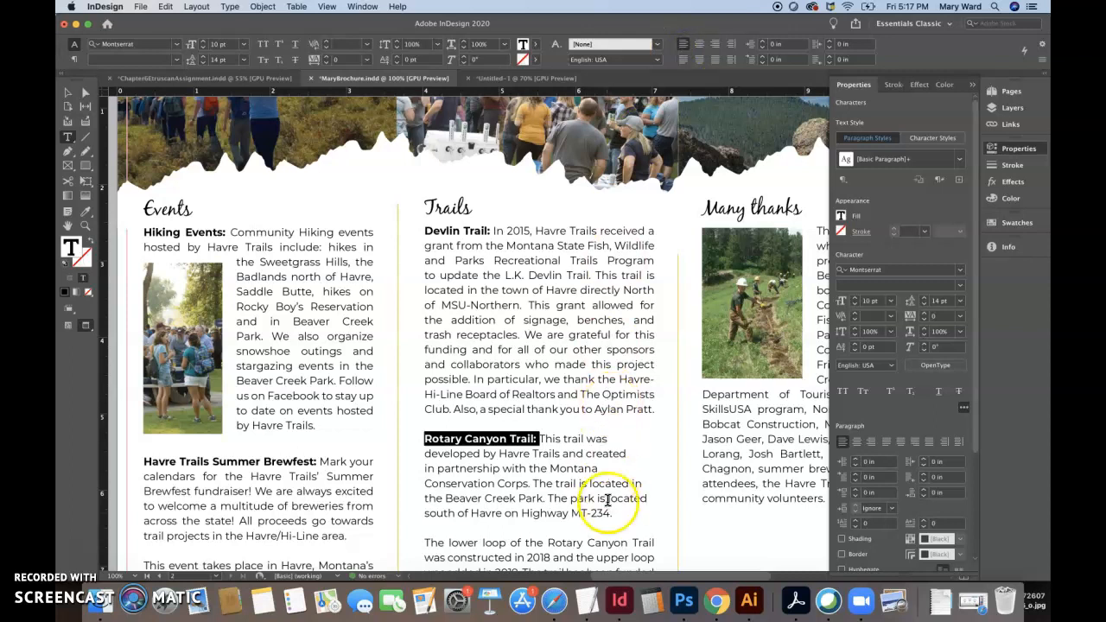
key("super+z")
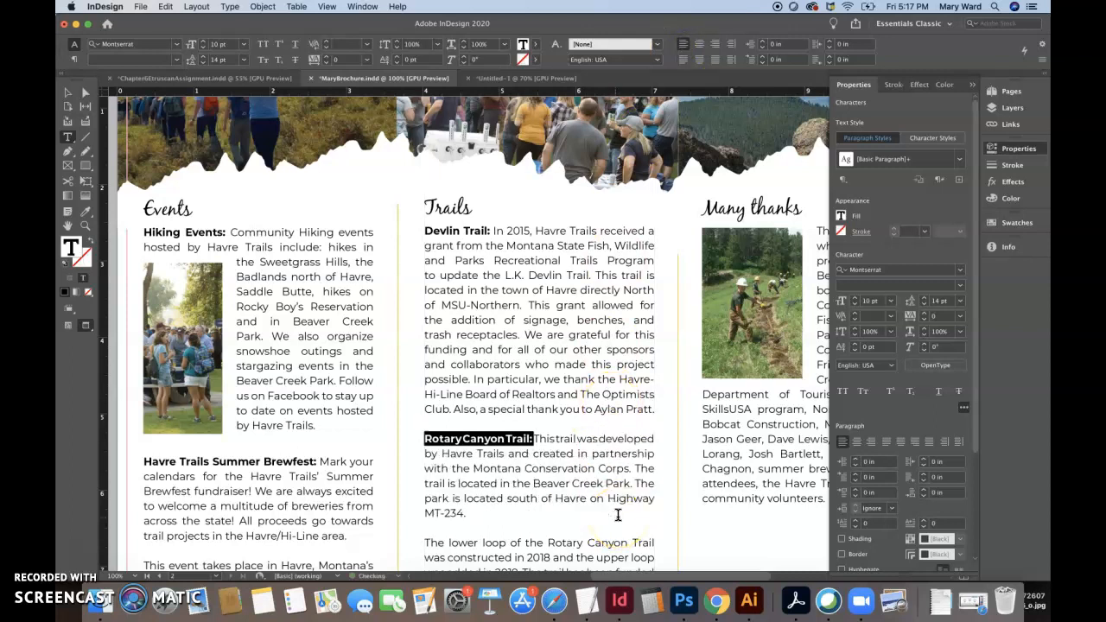
Step: Try a wider space before "Trail" in the Rotary Canyon Trail heading, and test left alignment against justified text
left_click(501, 489)
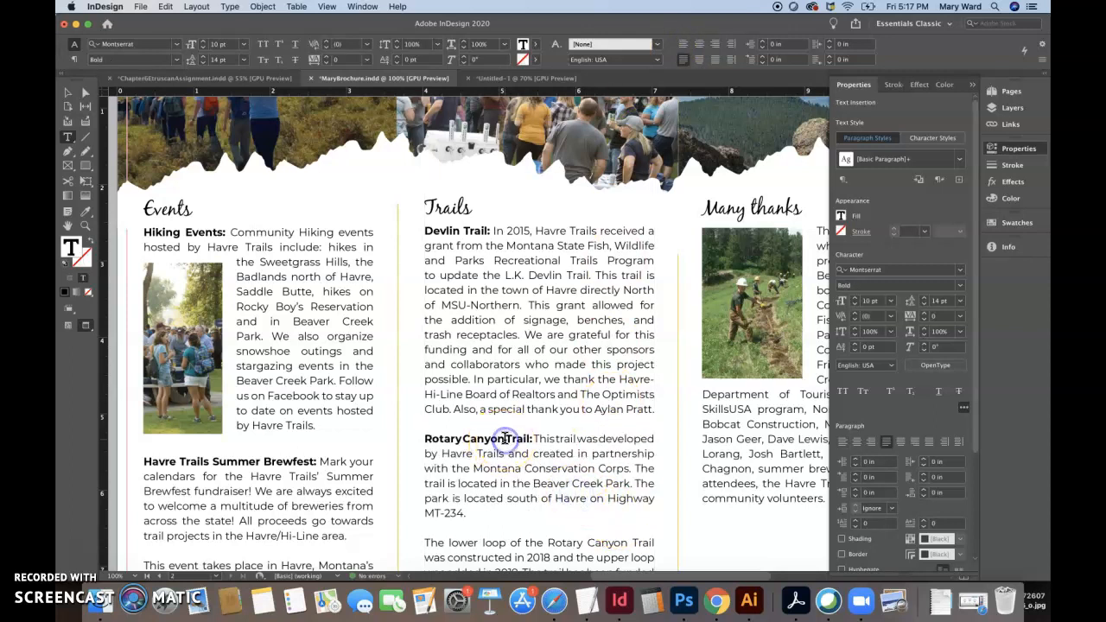
left_click(506, 437)
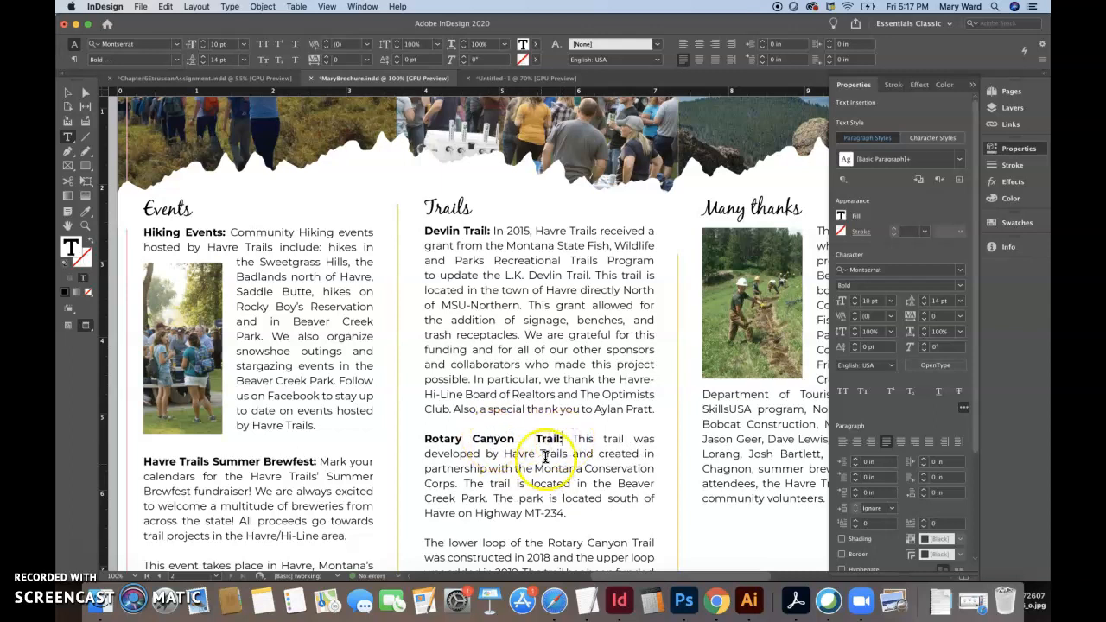
left_click_drag(570, 439, 417, 435)
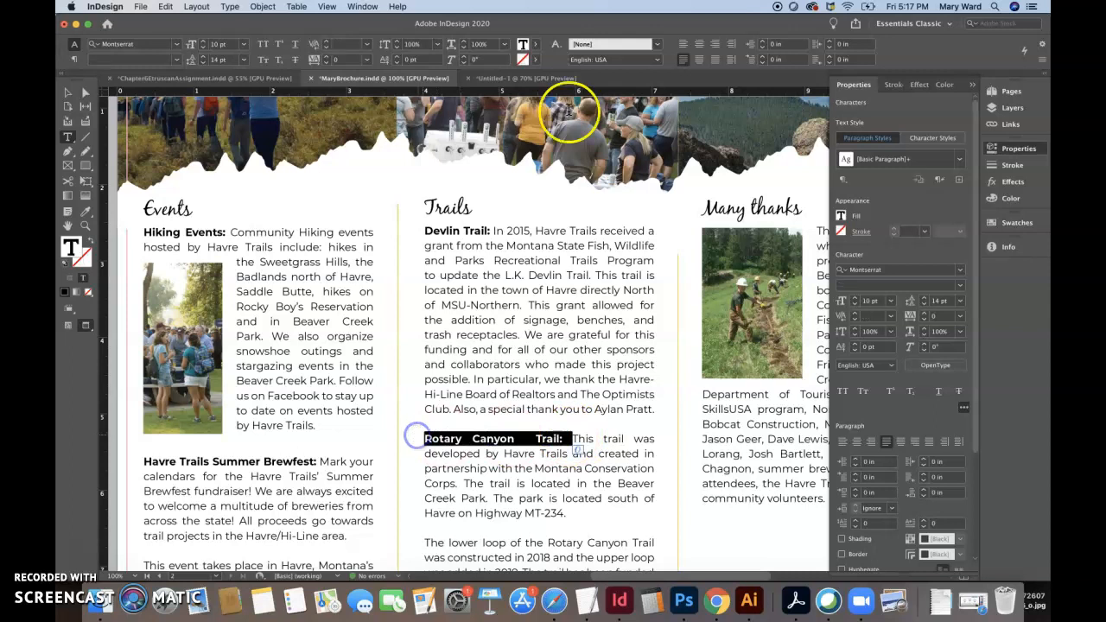
left_click(684, 44)
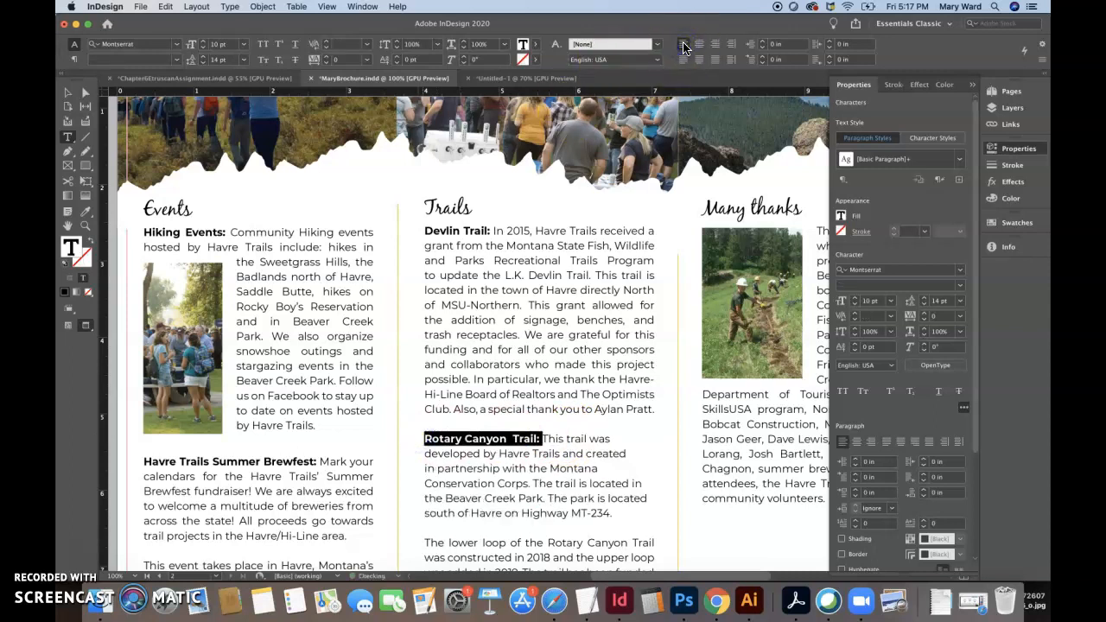
left_click_drag(542, 439, 618, 513)
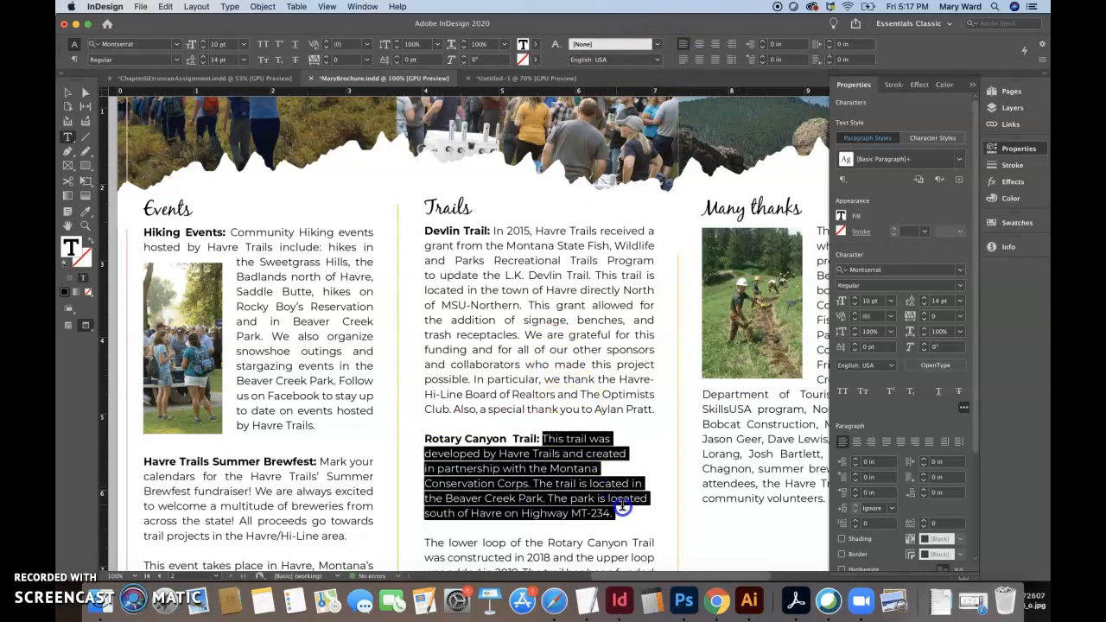
left_click(683, 61)
left_click(599, 291)
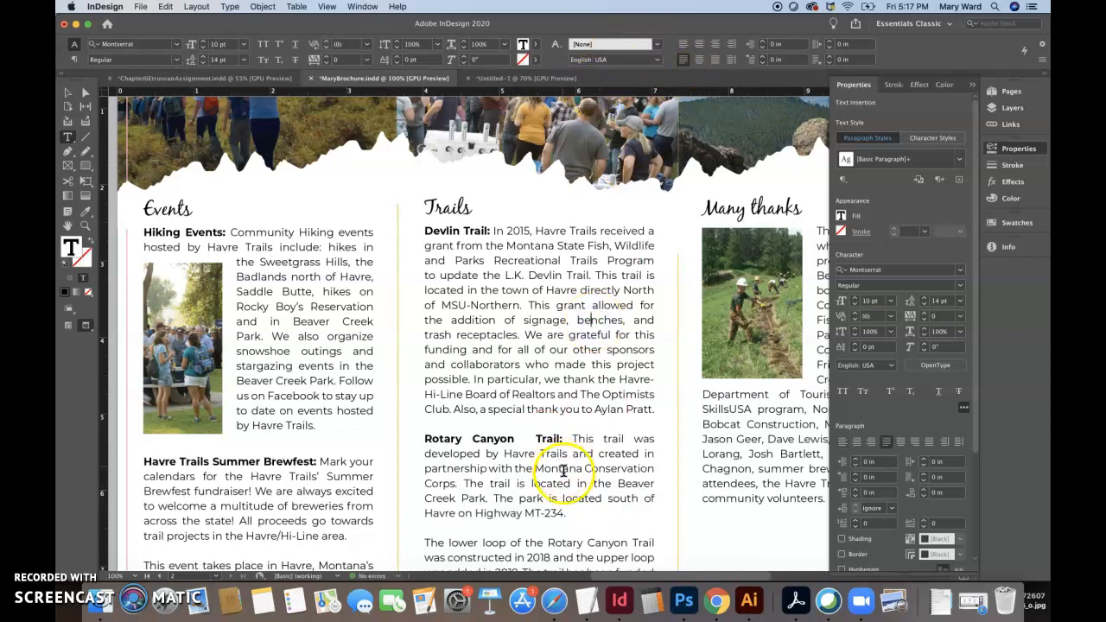
Step: Undo the trial spacing and alignment changes on the Rotary Canyon Trail paragraph
key("super+0")
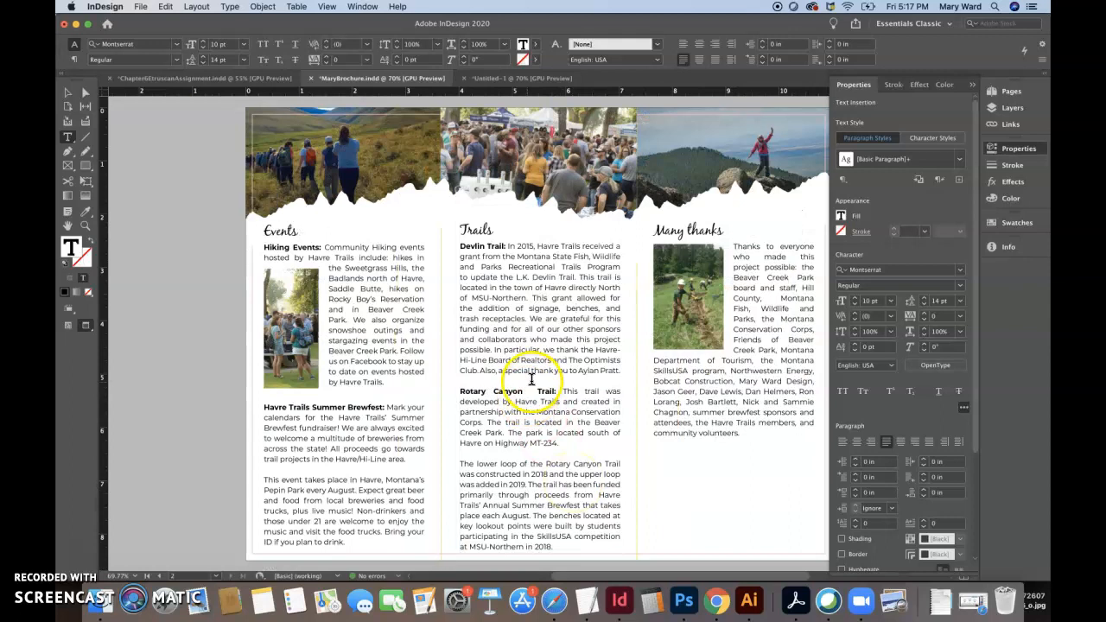
triple_click(524, 395)
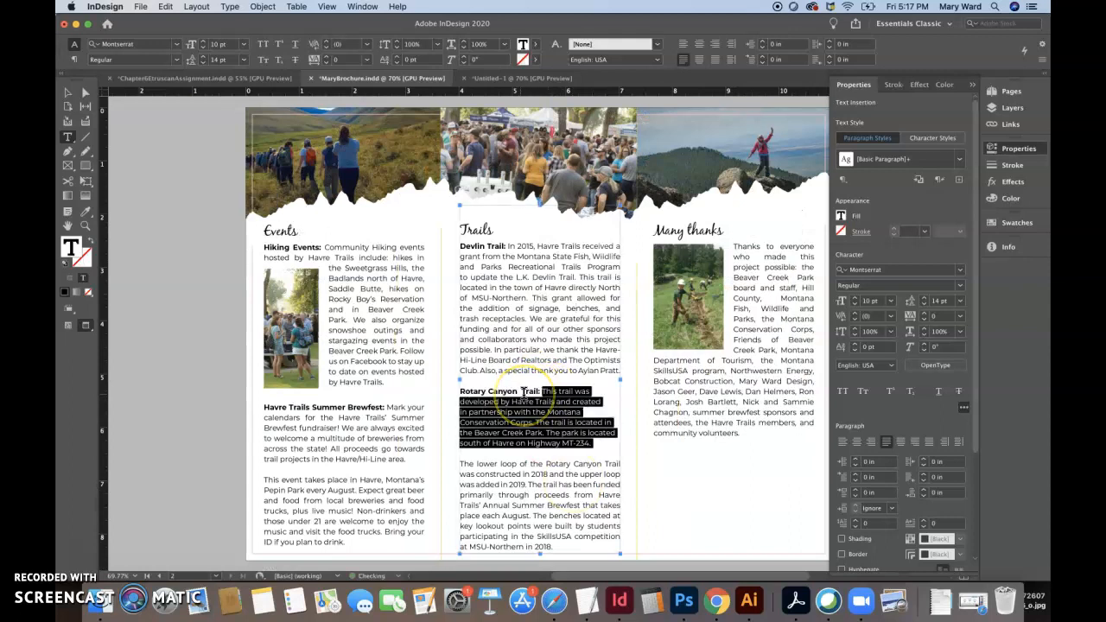
double_click(526, 396)
key("shift+super+l")
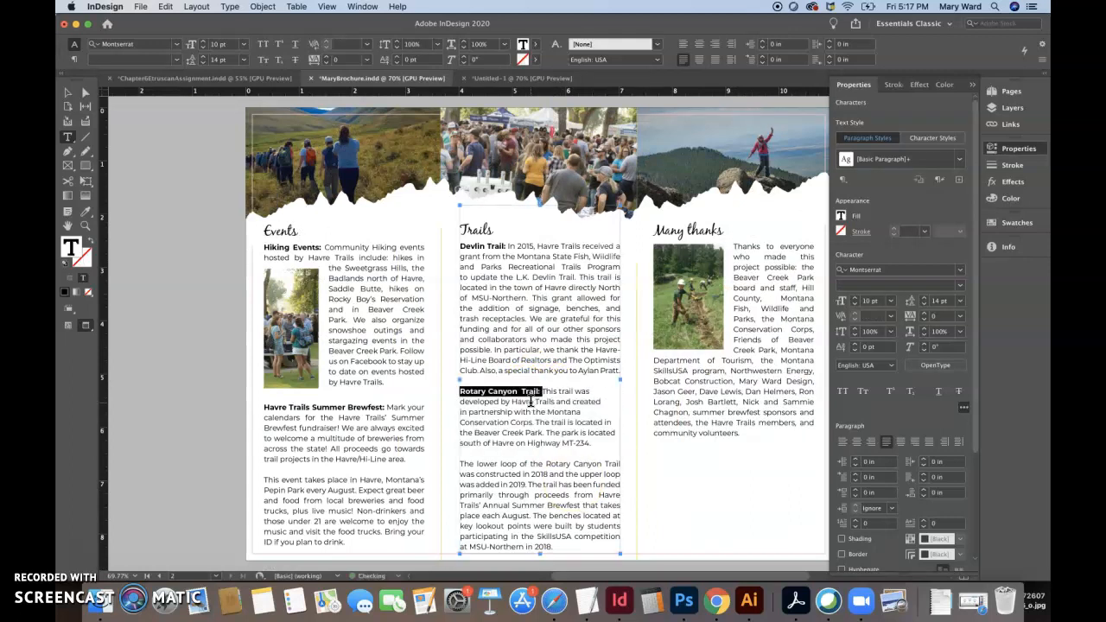
left_click(530, 403)
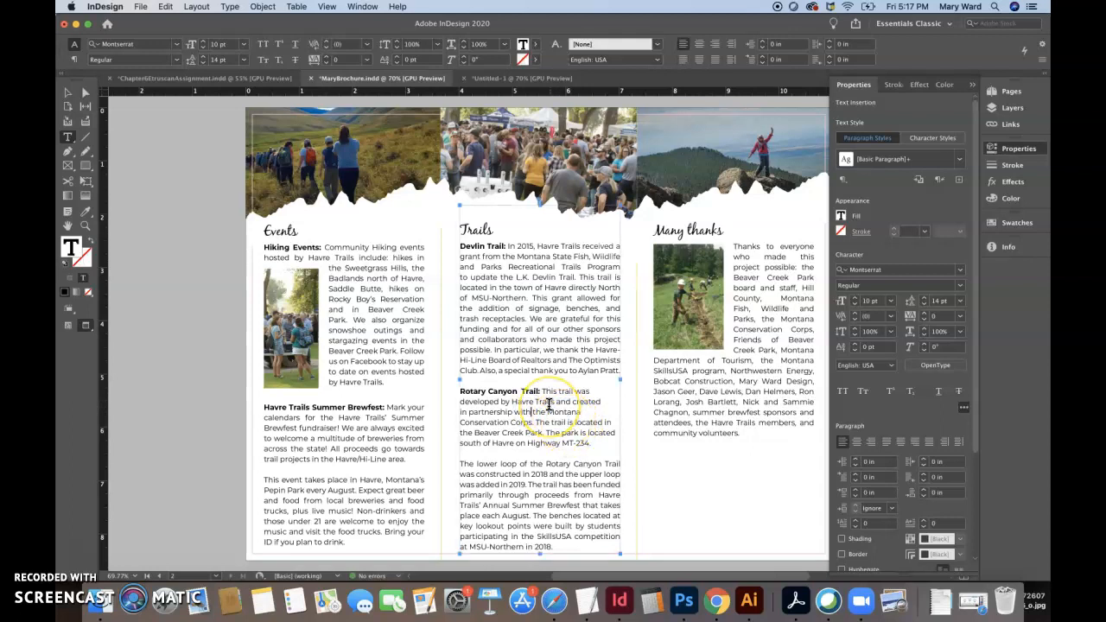
key("super+z")
left_click(550, 407)
key("super+z")
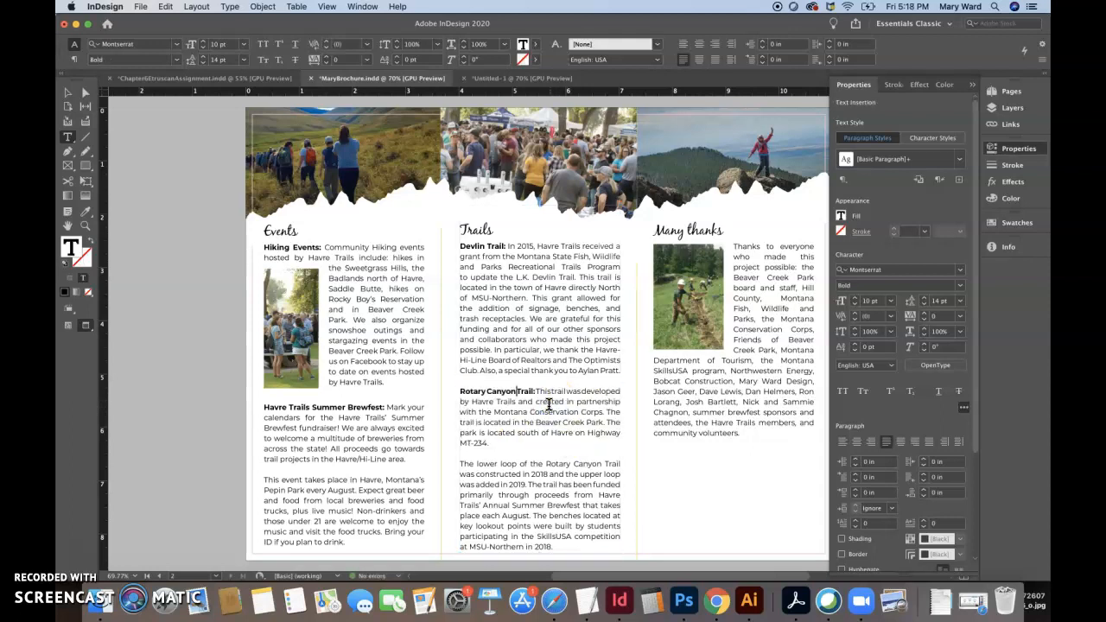
Step: Open up the tight word spacing in the first line of the Rotary Canyon Trail paragraph, from "Rotary" through "This"
left_click(488, 391)
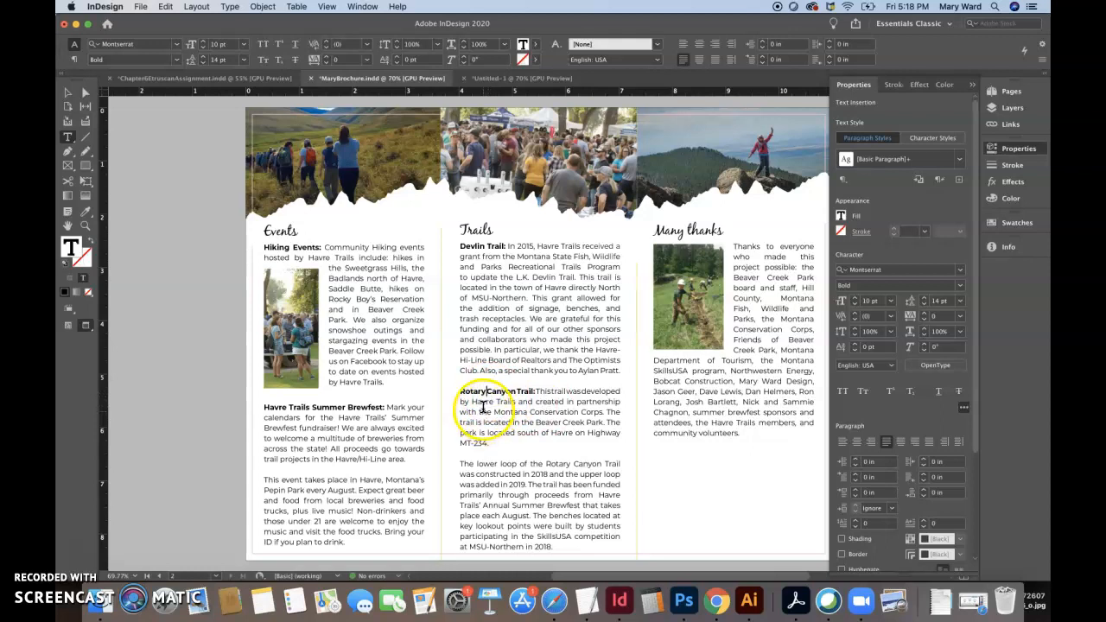
left_click(552, 391)
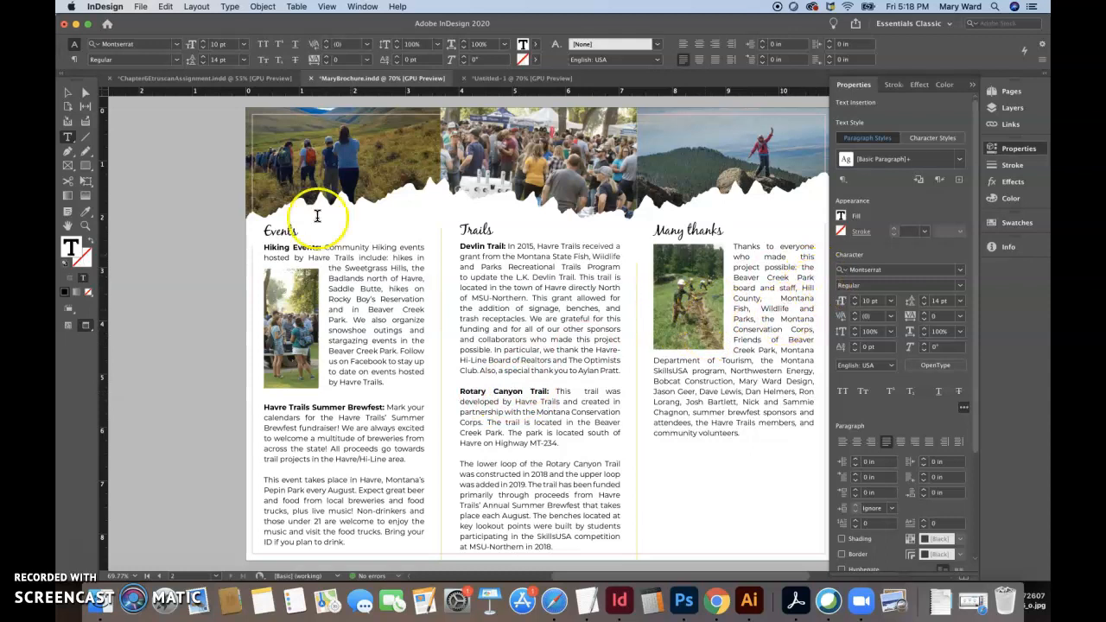
left_click(69, 92)
left_click(177, 291)
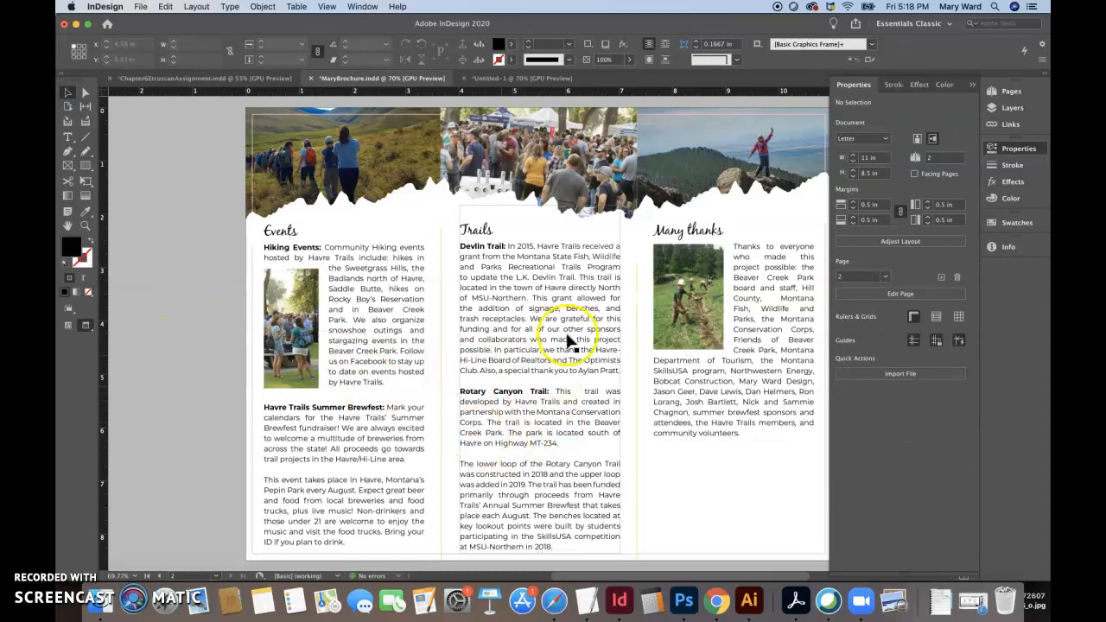
left_click(128, 409)
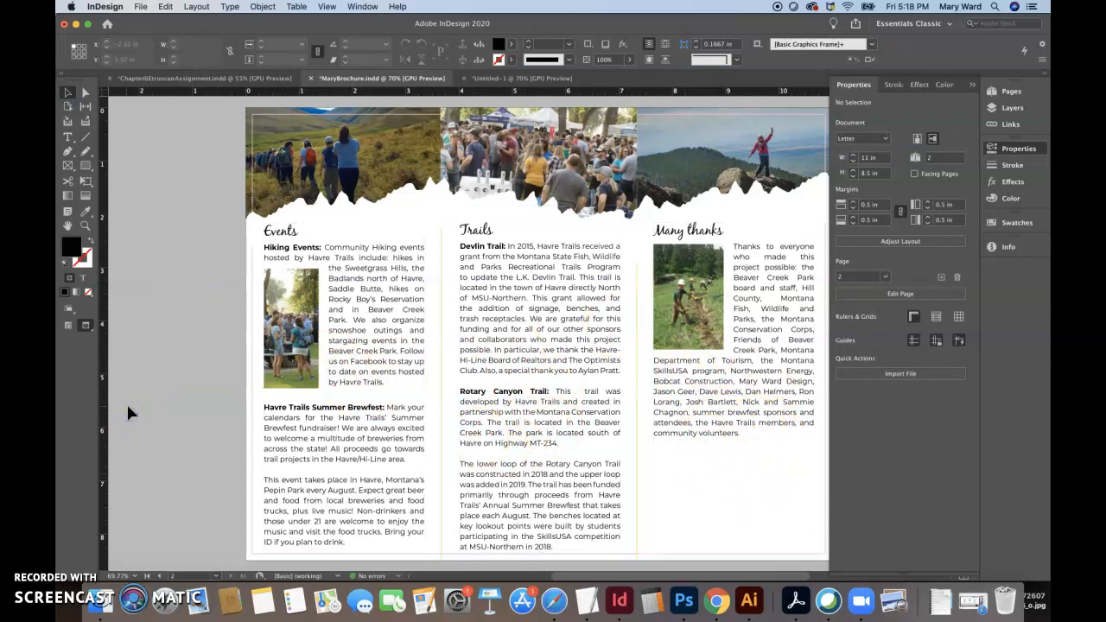
Step: Copy the width value of the Trails text frame on page 2 for reuse on page 1
key("super+minus")
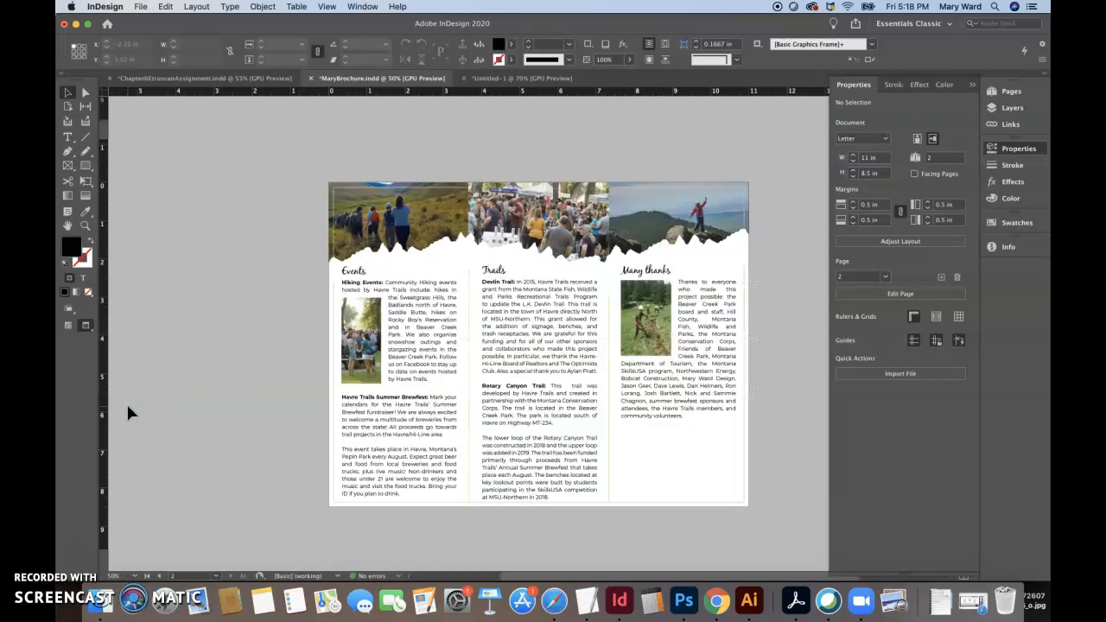
key("shift+Page_Up")
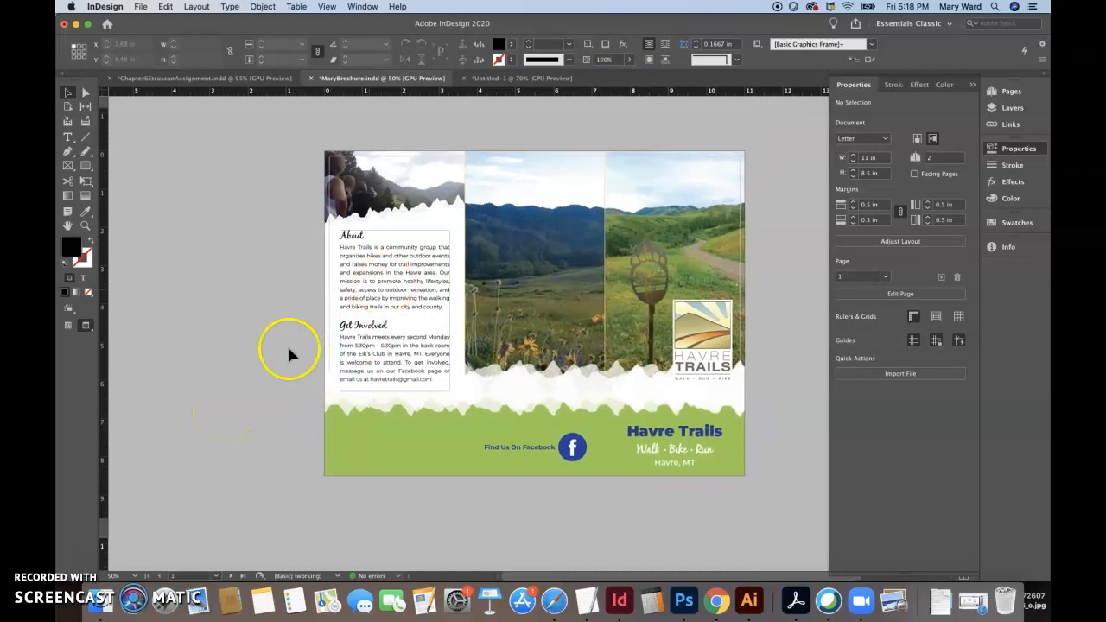
scroll(257, 394, "down", 10)
scroll(257, 393, "up", 4)
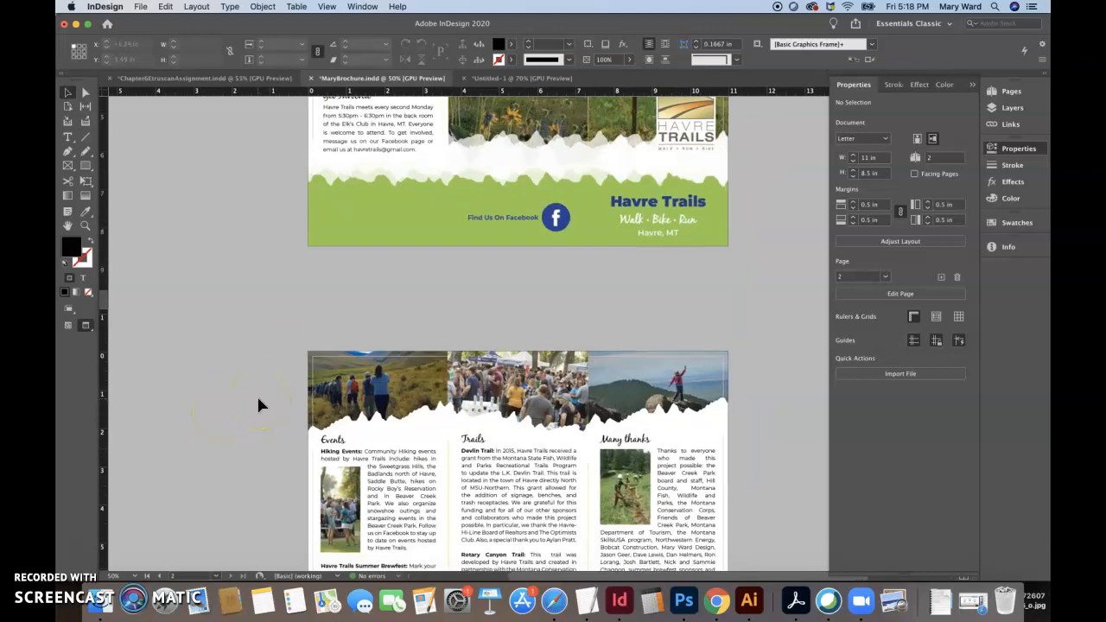
left_click(495, 491)
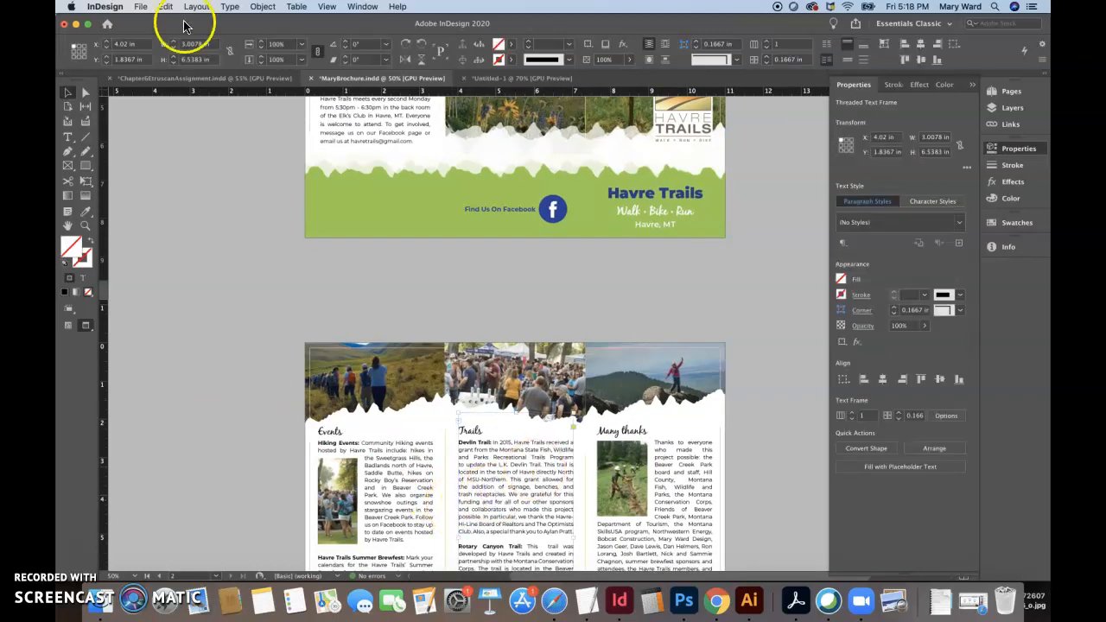
left_click(162, 44)
key("super+c")
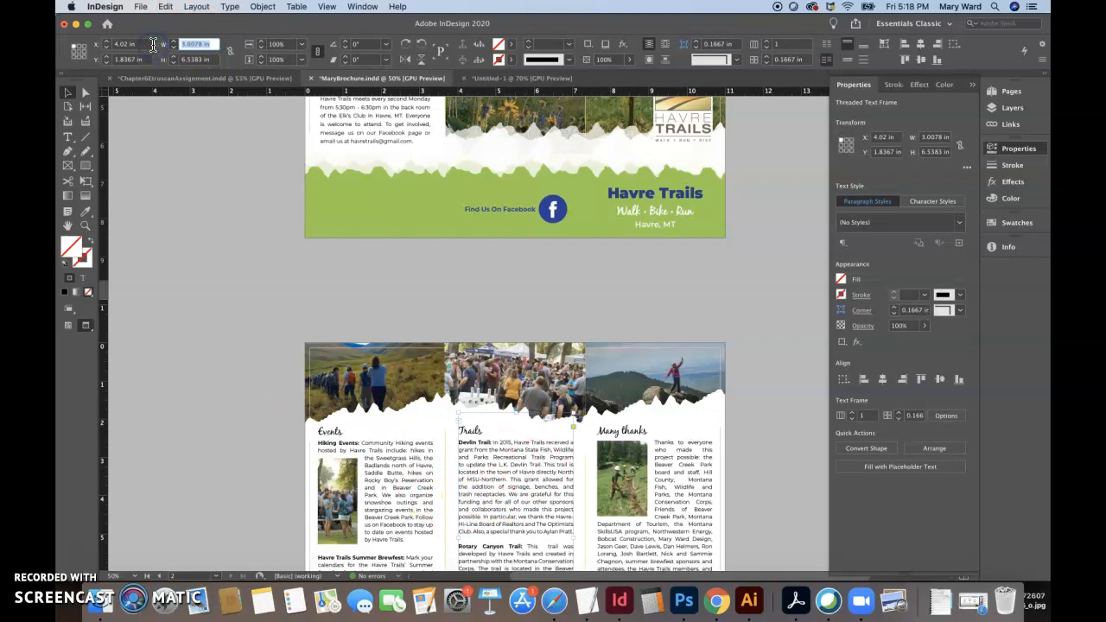
Step: Set the About text frame on page 1 to a width of 3.0078 in and shift it to about X 0.35 in
scroll(314, 193, "up", 3)
left_click(319, 191)
left_click(213, 43)
key("super+v")
key("Return")
scroll(136, 216, "up", 5)
left_click_drag(410, 294, 408, 294)
Step: Reduce the leading of the body text under About and Get Involved to 14 pt
double_click(430, 314)
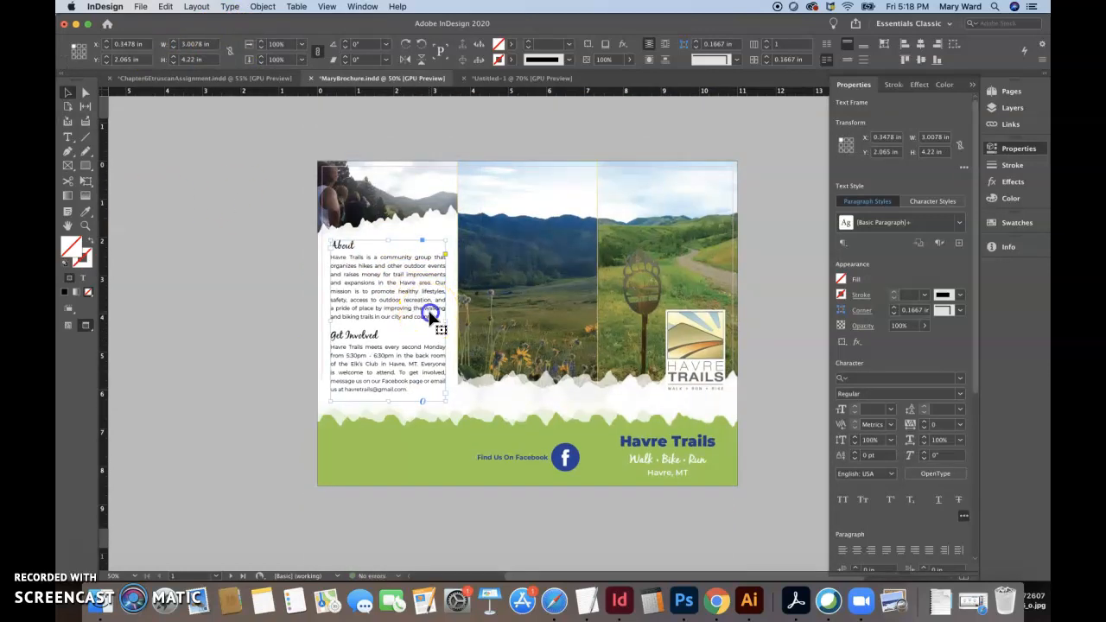
left_click_drag(439, 318, 322, 264)
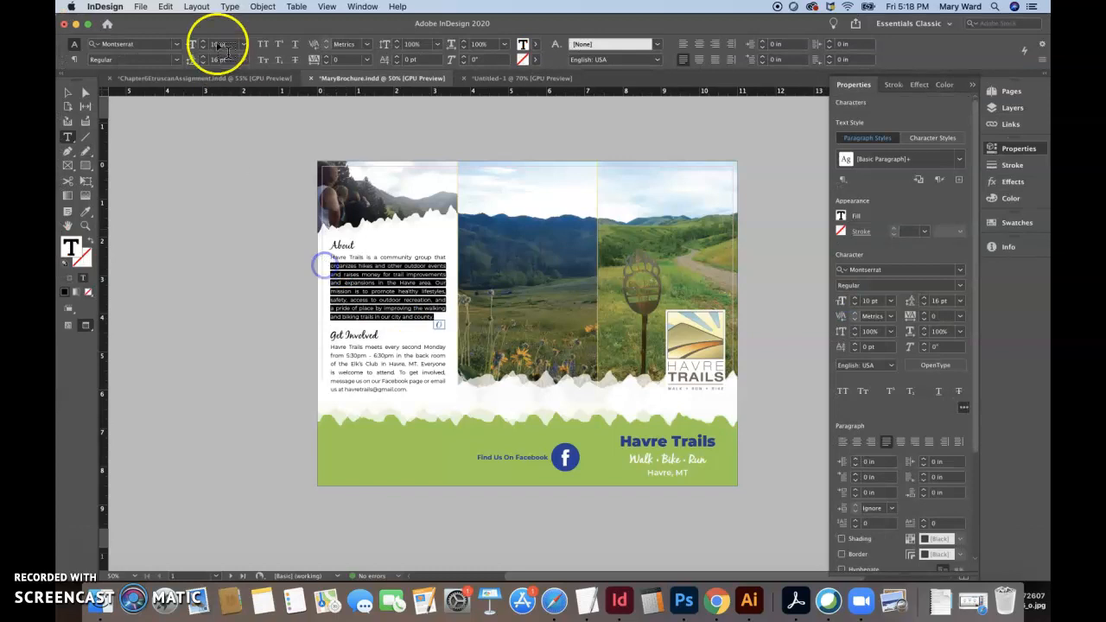
left_click(204, 64)
left_click(204, 64)
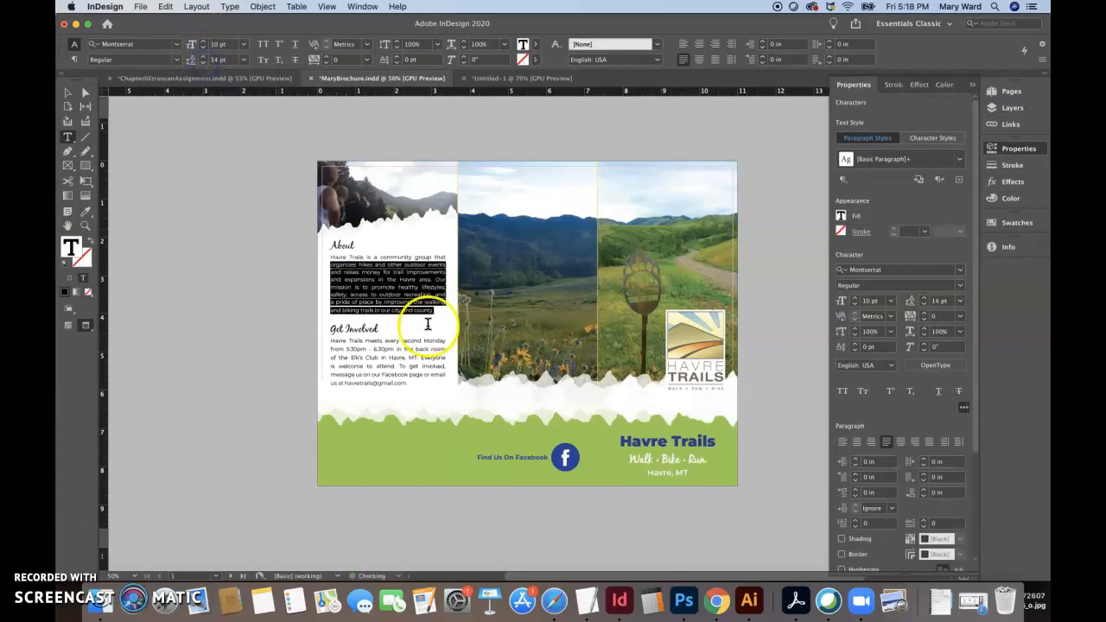
left_click_drag(409, 383, 321, 351)
left_click(204, 63)
left_click(204, 63)
left_click(68, 93)
left_click(181, 156)
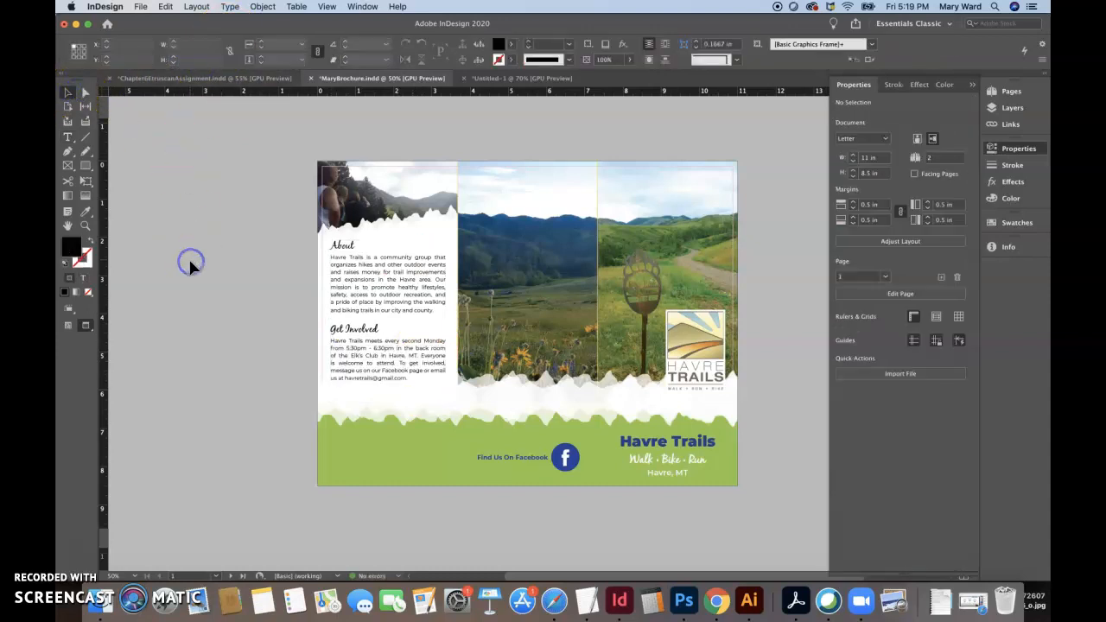
left_click(248, 443)
scroll(249, 445, "down", 6)
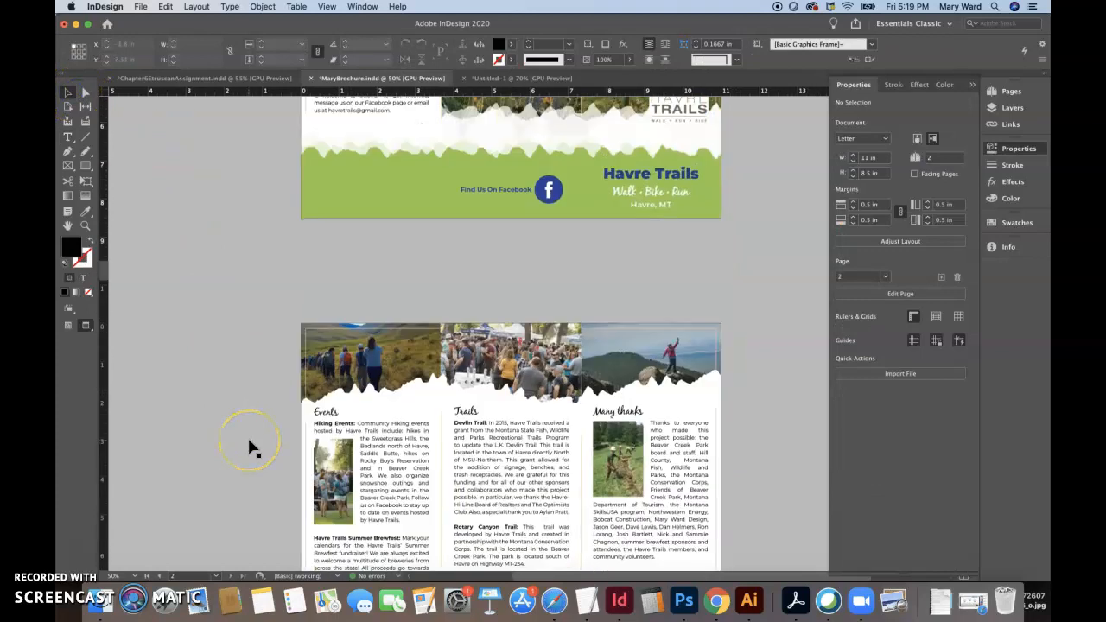
scroll(249, 447, "down", 3)
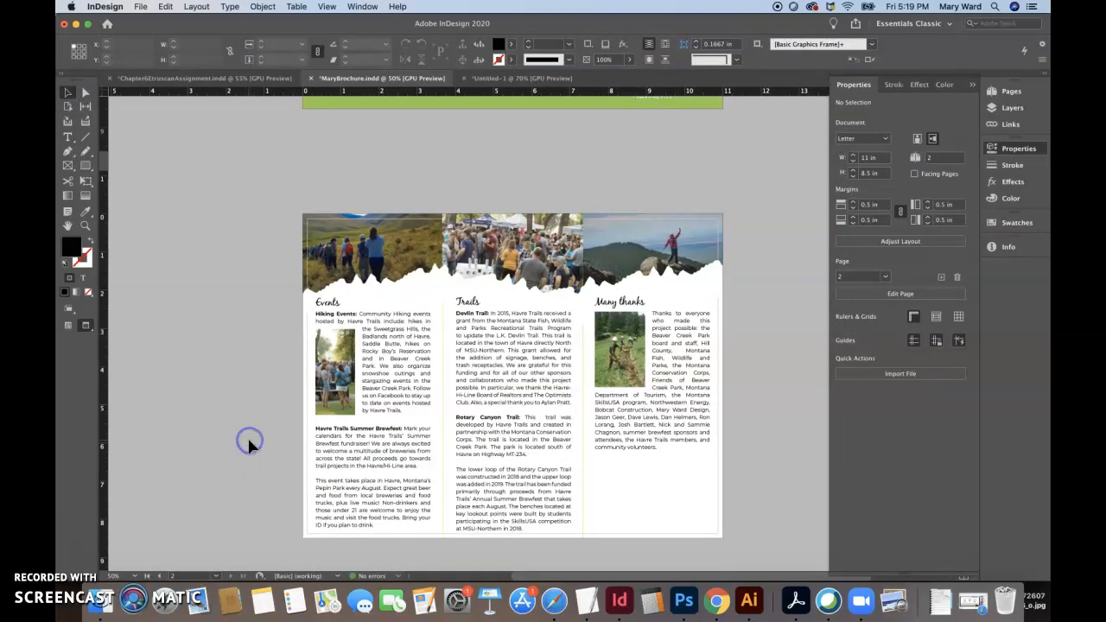
left_click(311, 438)
left_click(294, 462)
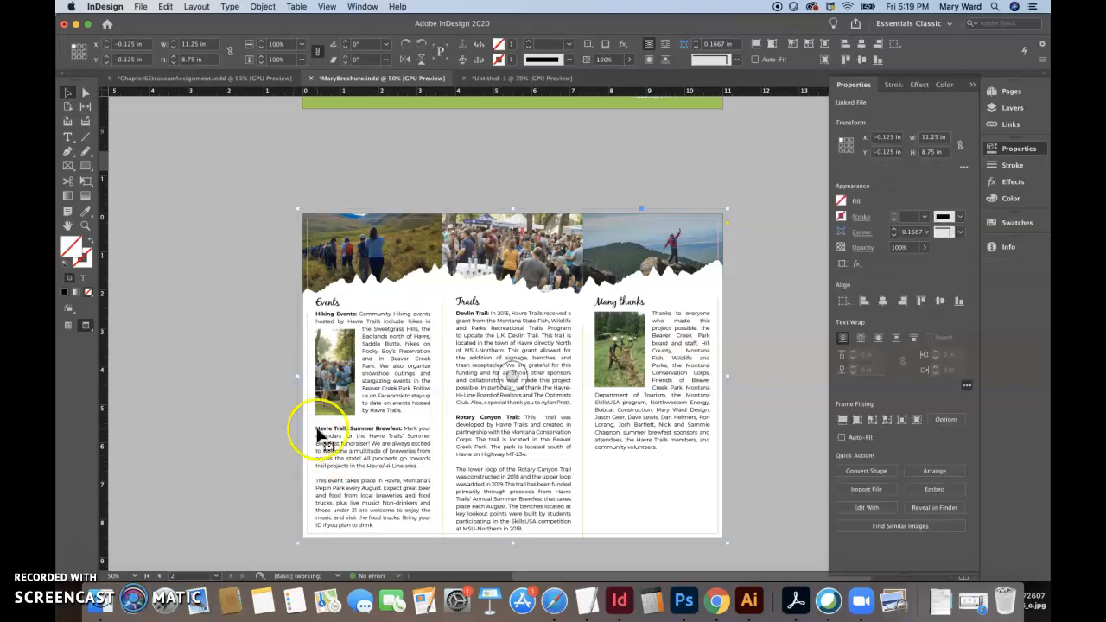
Step: Move the full-page placed template PDF on page 2 off the page onto the pasteboard at its left
left_click(722, 428)
left_click(766, 450)
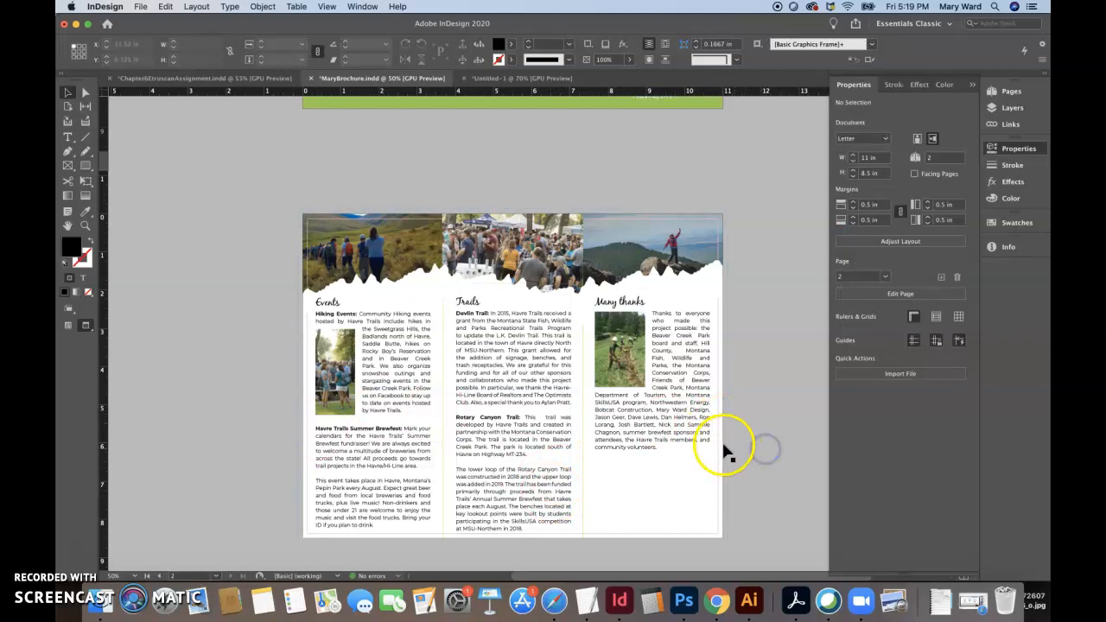
left_click_drag(723, 446, 250, 459)
left_click(277, 447)
Step: Move the placed template PDF on page 1 onto the pasteboard left of the page and check the page in preview mode
scroll(277, 447, "up", 5)
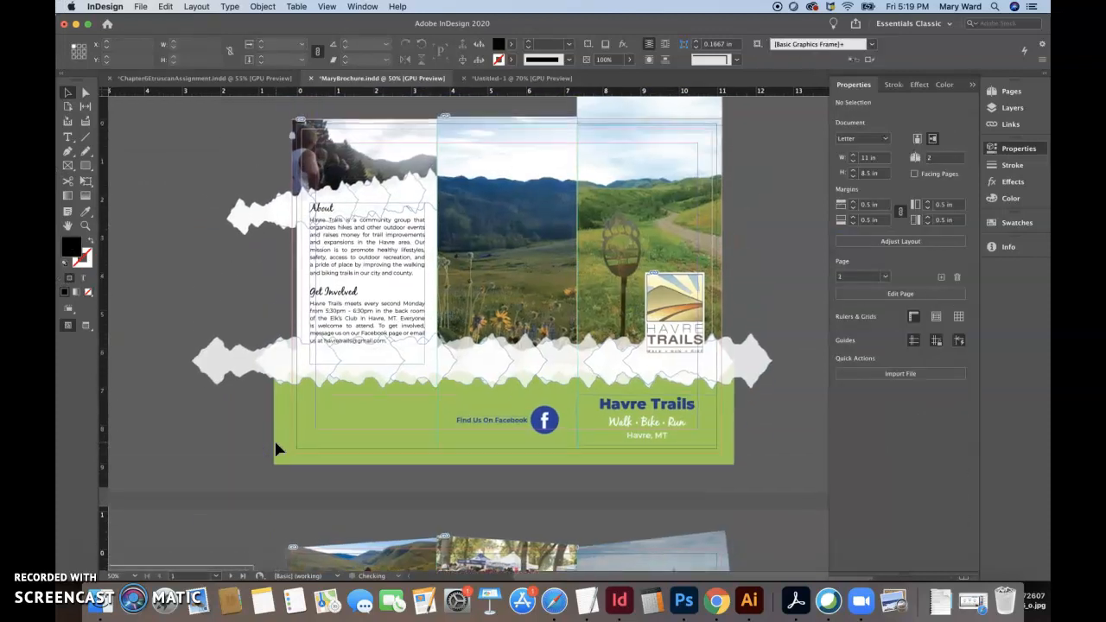
left_click(297, 318)
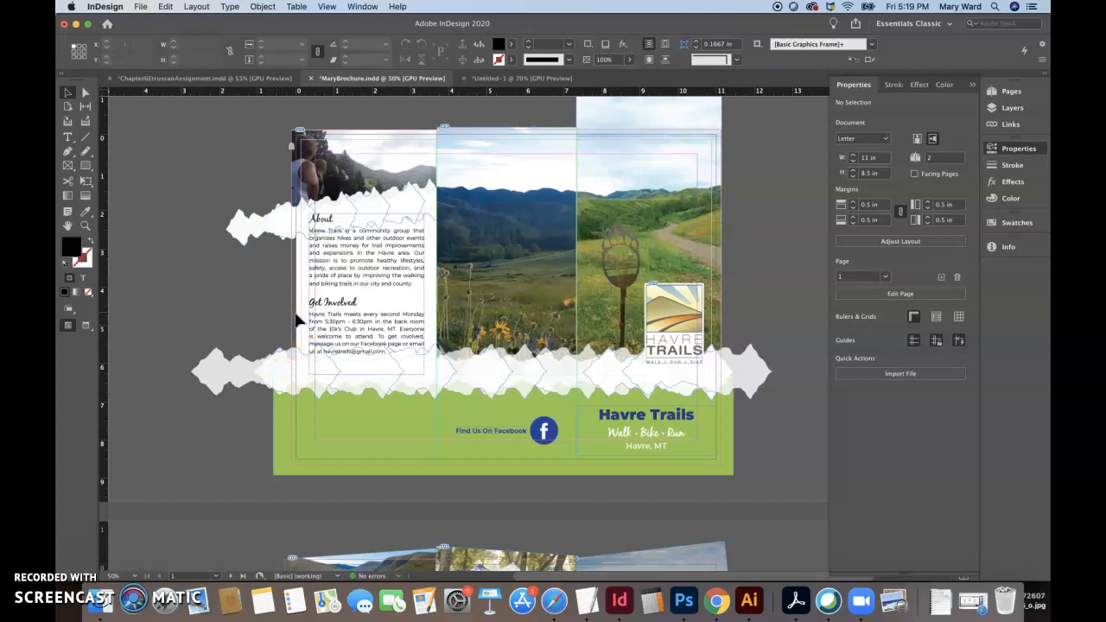
left_click_drag(291, 311, 136, 292)
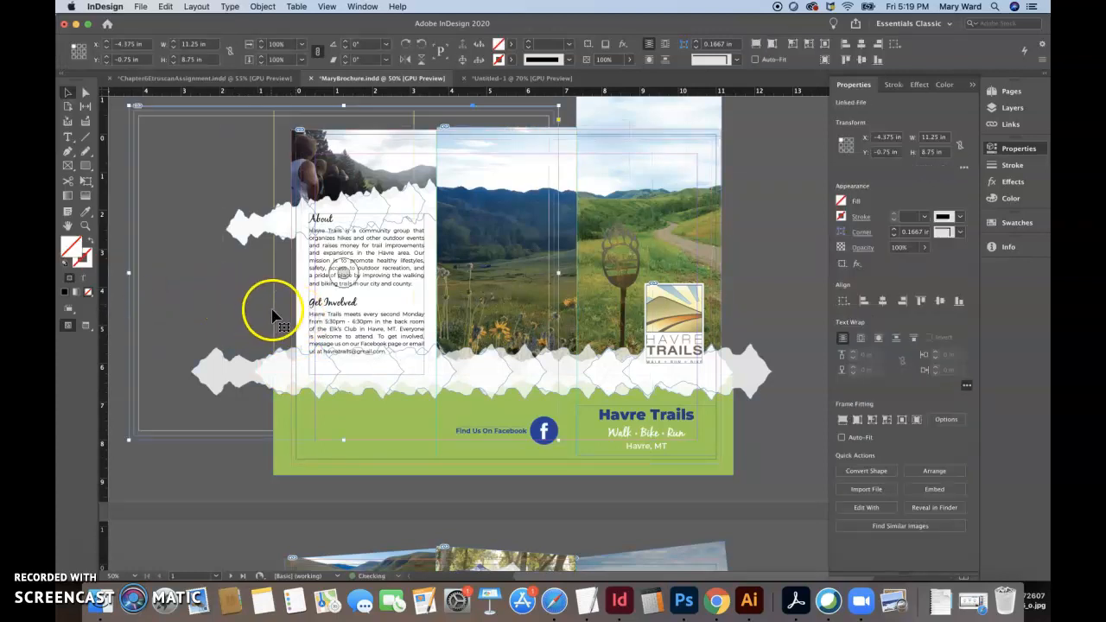
left_click_drag(259, 313, 168, 234)
left_click_drag(265, 118, 172, 138)
left_click(281, 119)
key("w")
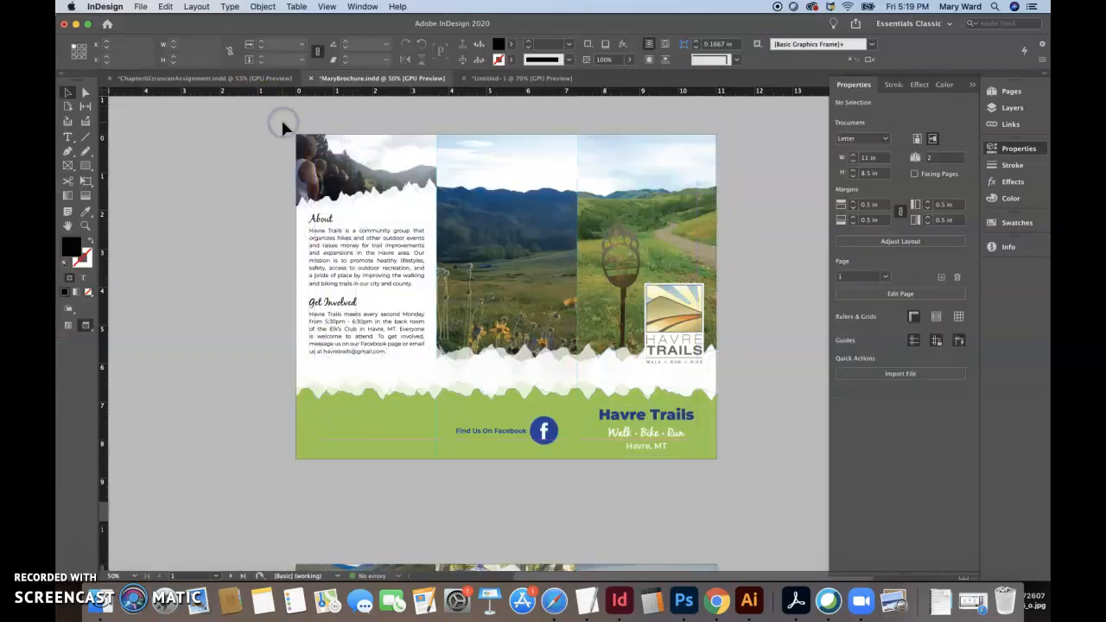
key("w")
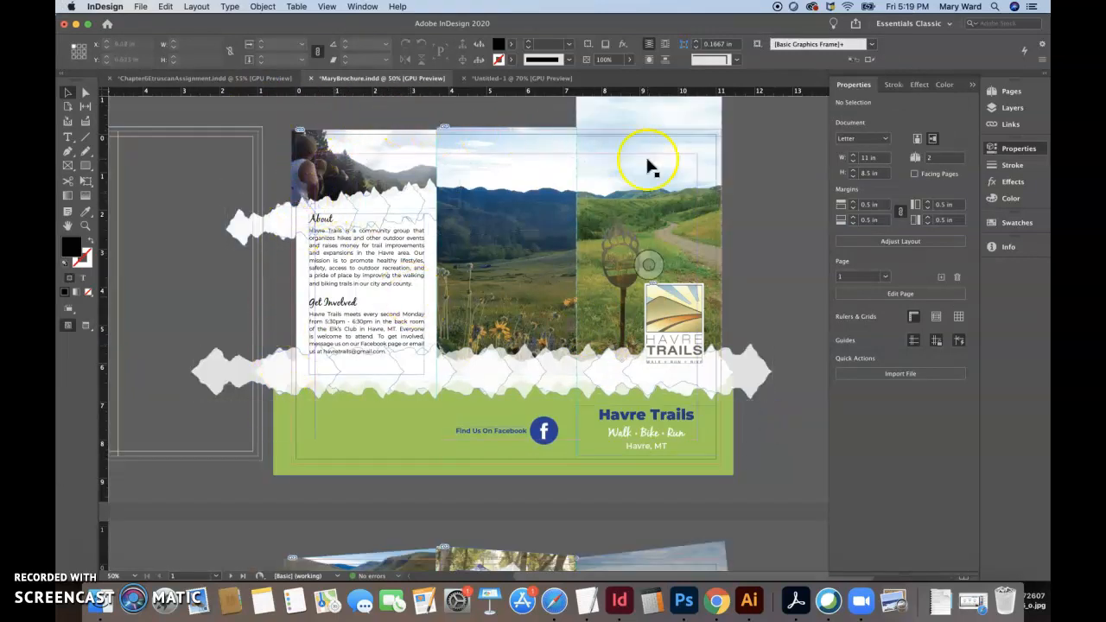
Step: Look over both pages and inspect the resolution and color space of the trailhead paw photo on the front cover
scroll(692, 489, "down", 5)
scroll(692, 491, "down", 3)
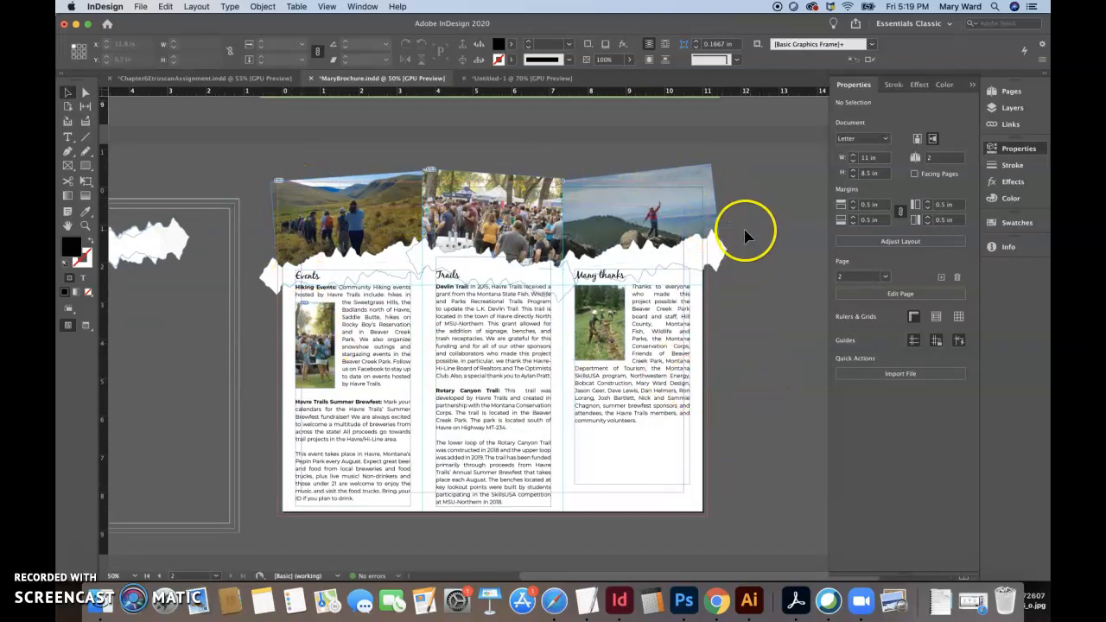
scroll(741, 234, "up", 8)
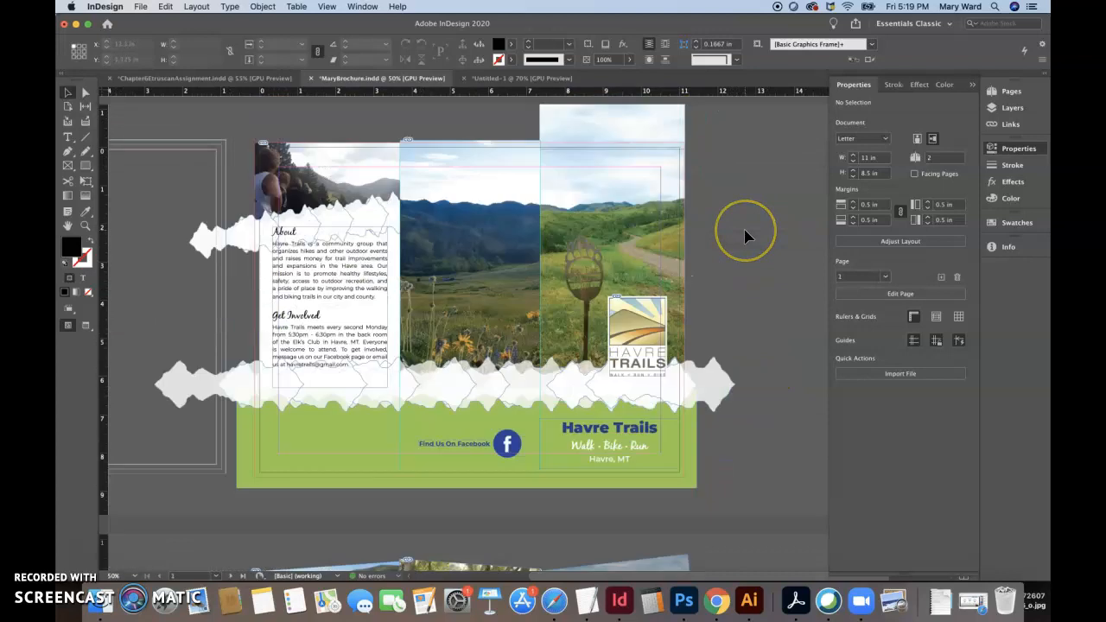
left_click(84, 95)
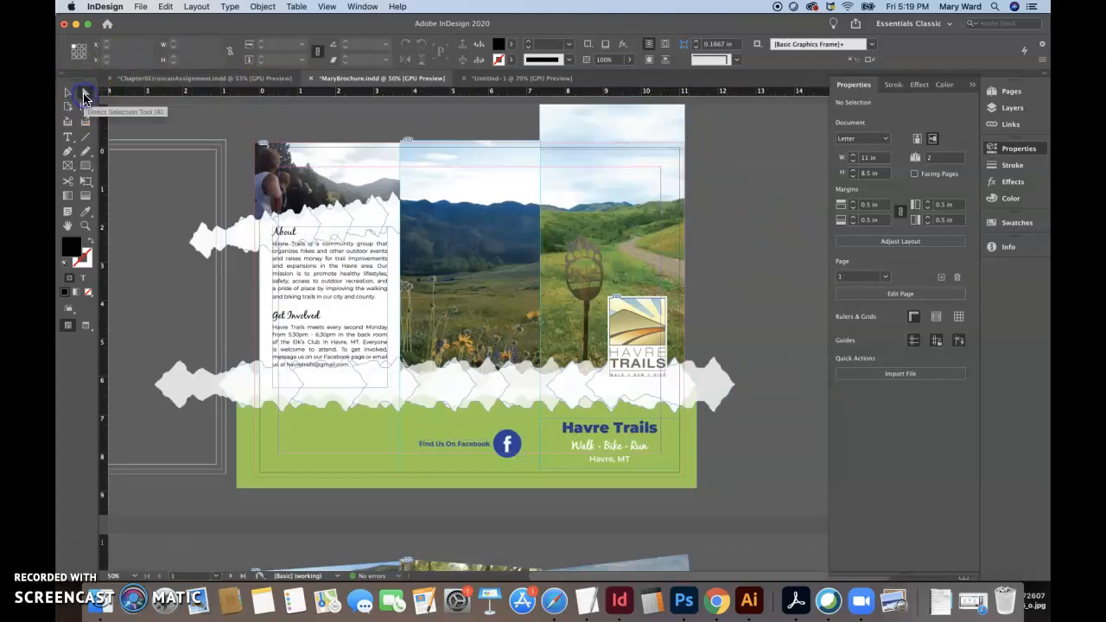
left_click(999, 247)
left_click(644, 232)
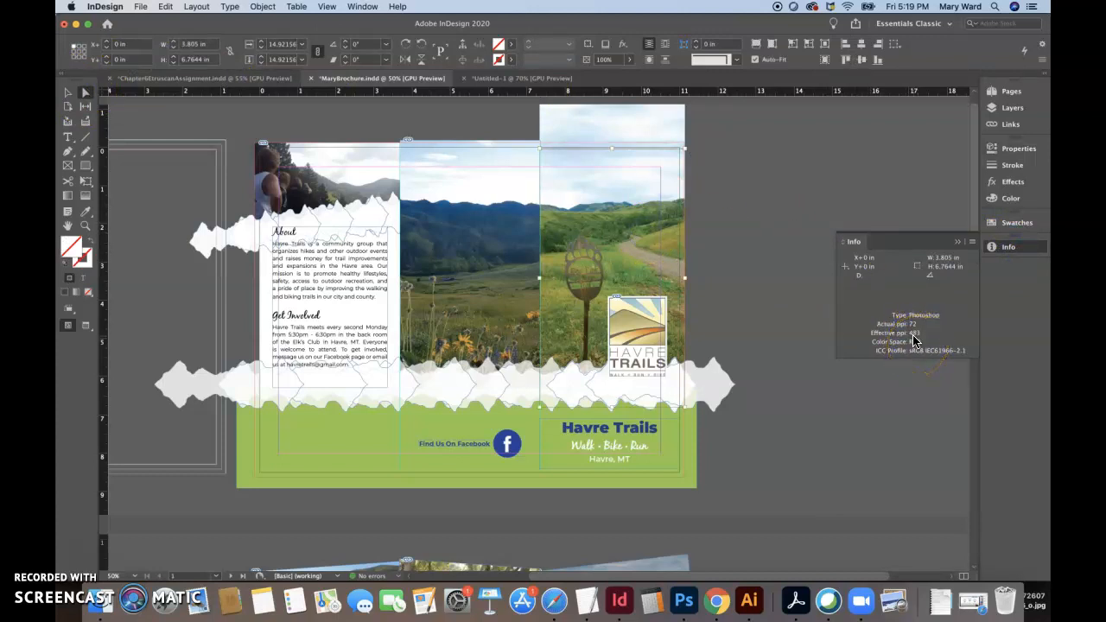
Step: Open the linked image BPNatureTrail_TrailheadPaw.psd for editing in Adobe Photoshop 2020
left_click(1007, 125)
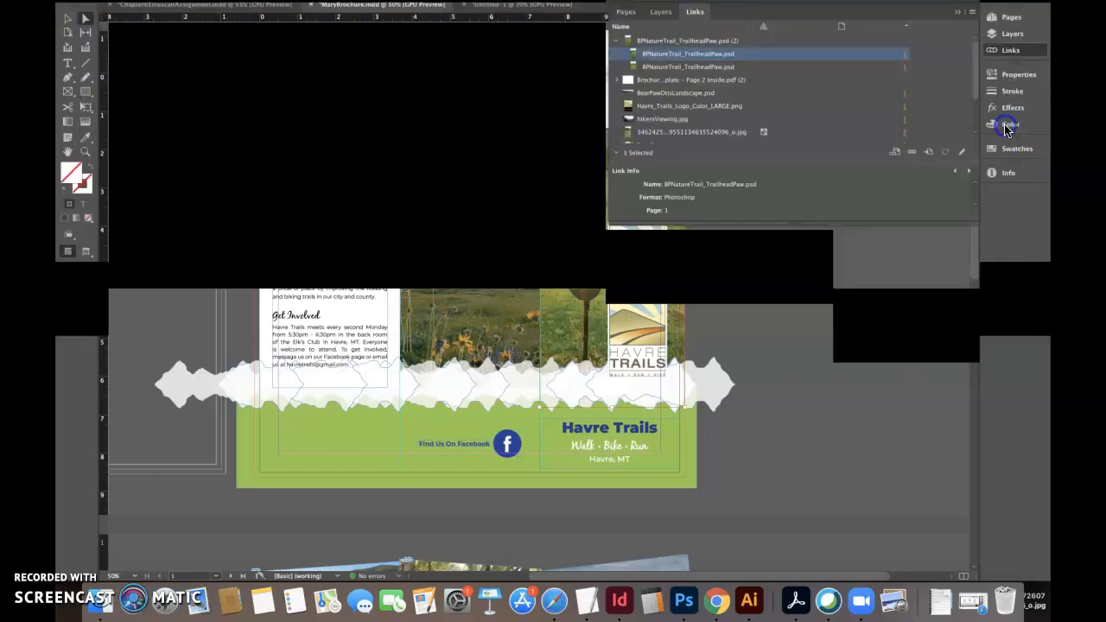
left_click(799, 134)
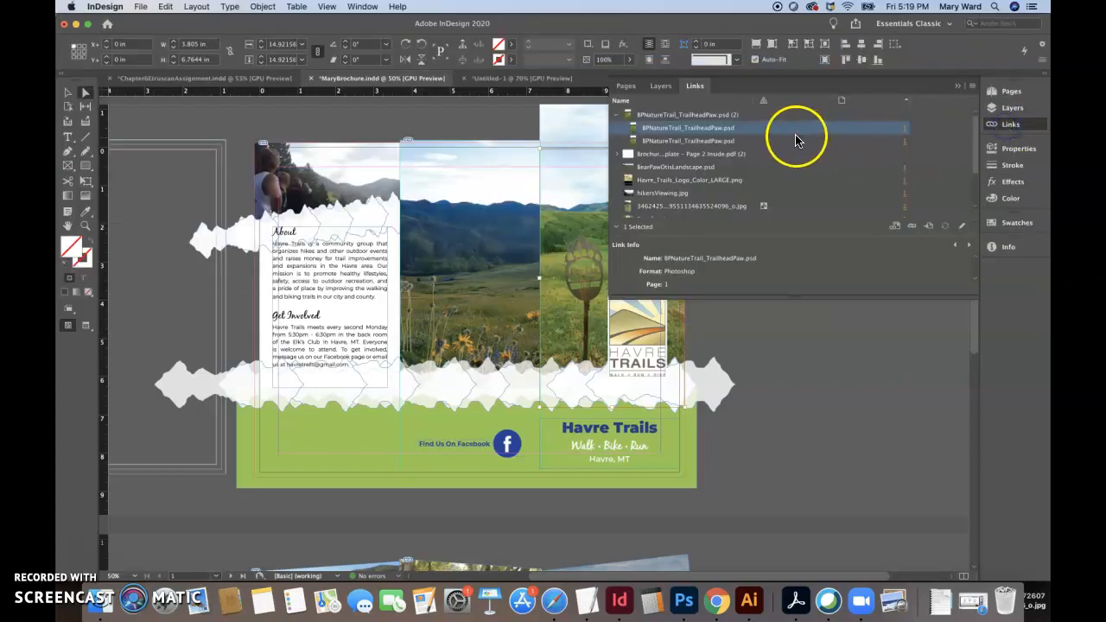
left_click(796, 134)
left_click(791, 129)
right_click(791, 128)
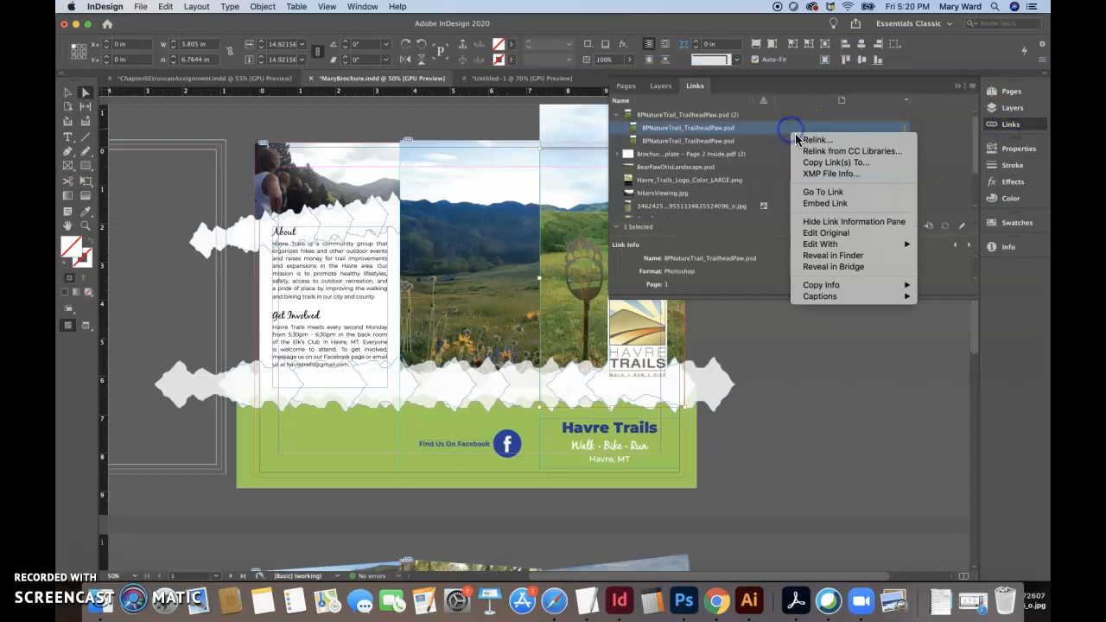
mouse_move(837, 246)
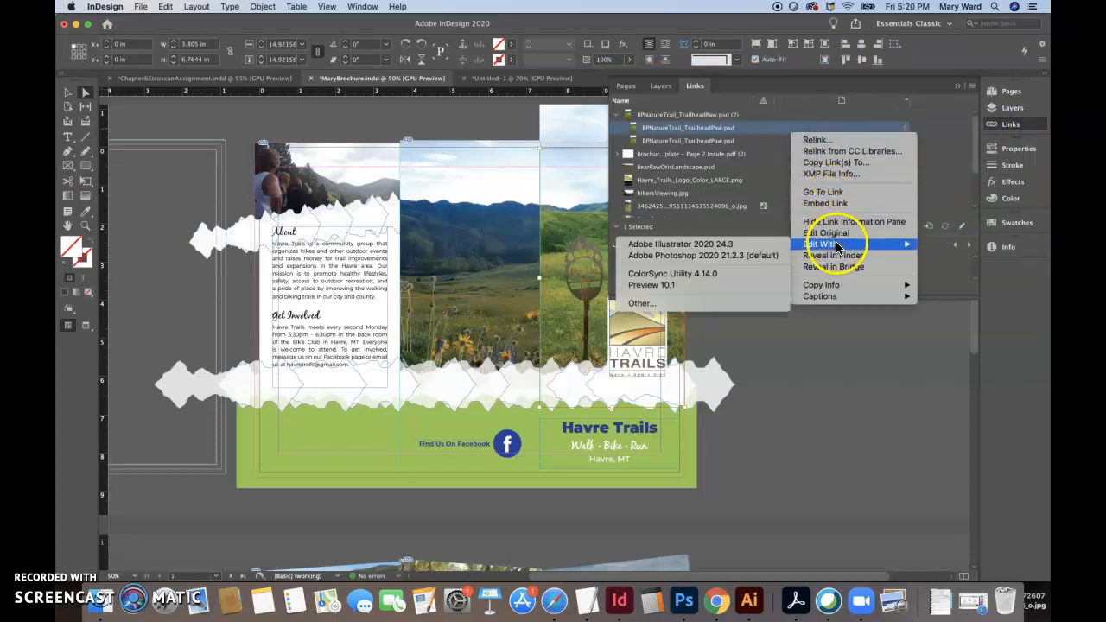
left_click(739, 255)
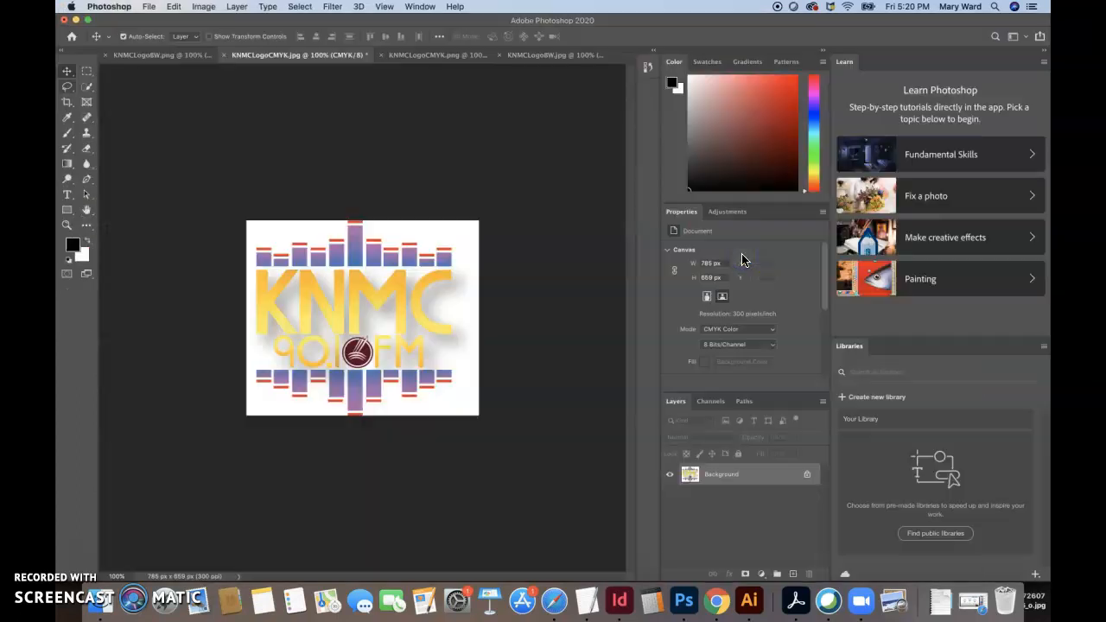
Step: Convert the trailhead paw photo to CMYK Color mode
left_click(206, 8)
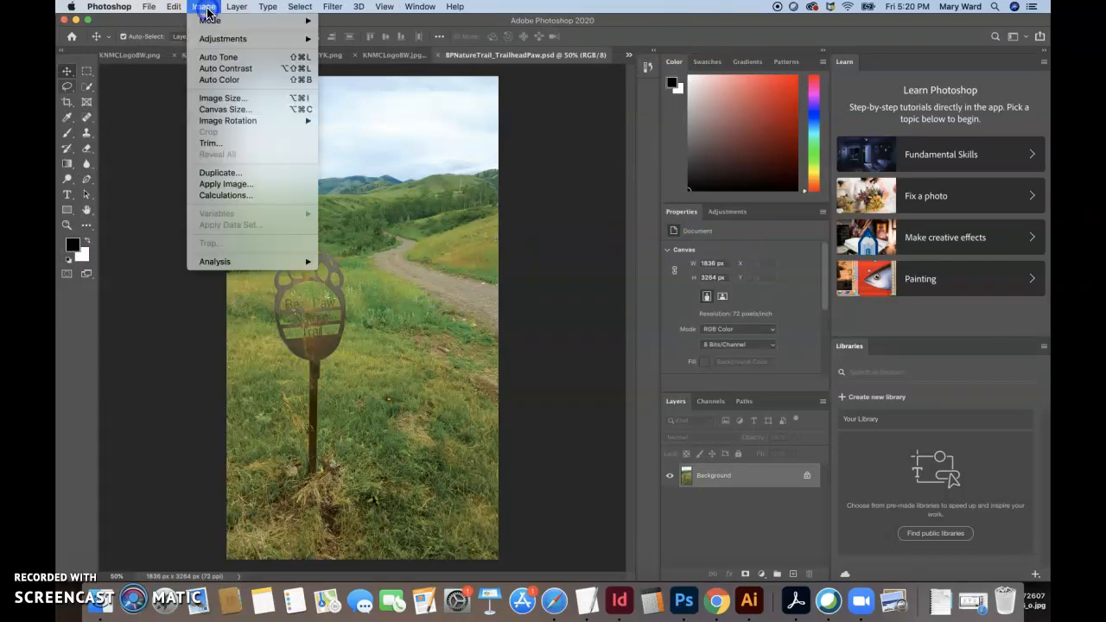
mouse_move(212, 20)
left_click(365, 80)
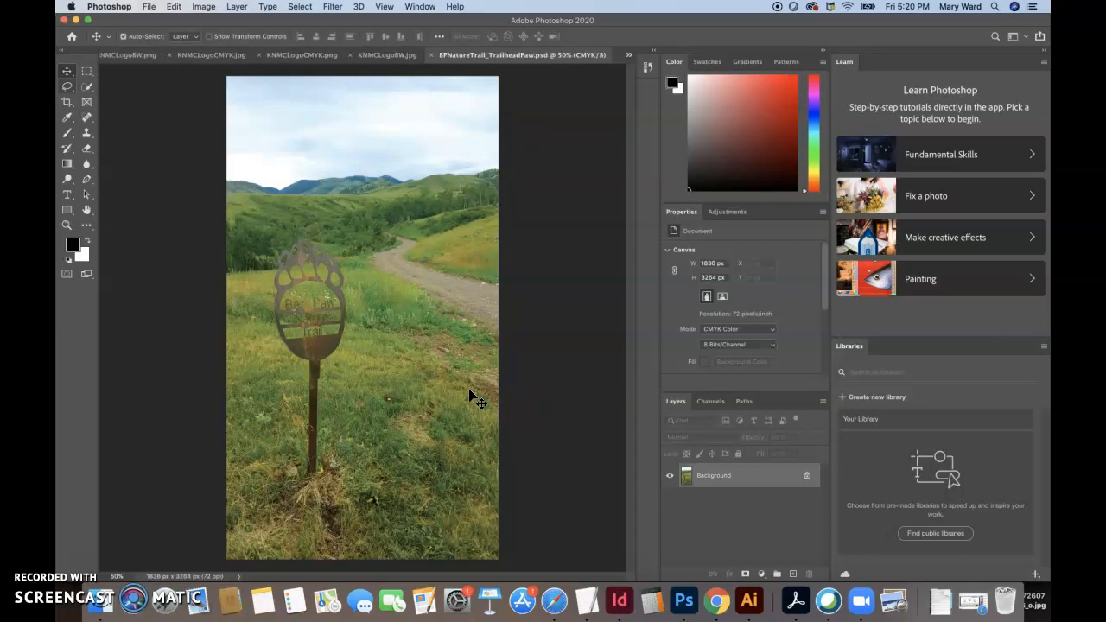
Step: Switch back to InDesign and check the color space of both trailhead paw images on the front cover
left_click(620, 600)
left_click(745, 180)
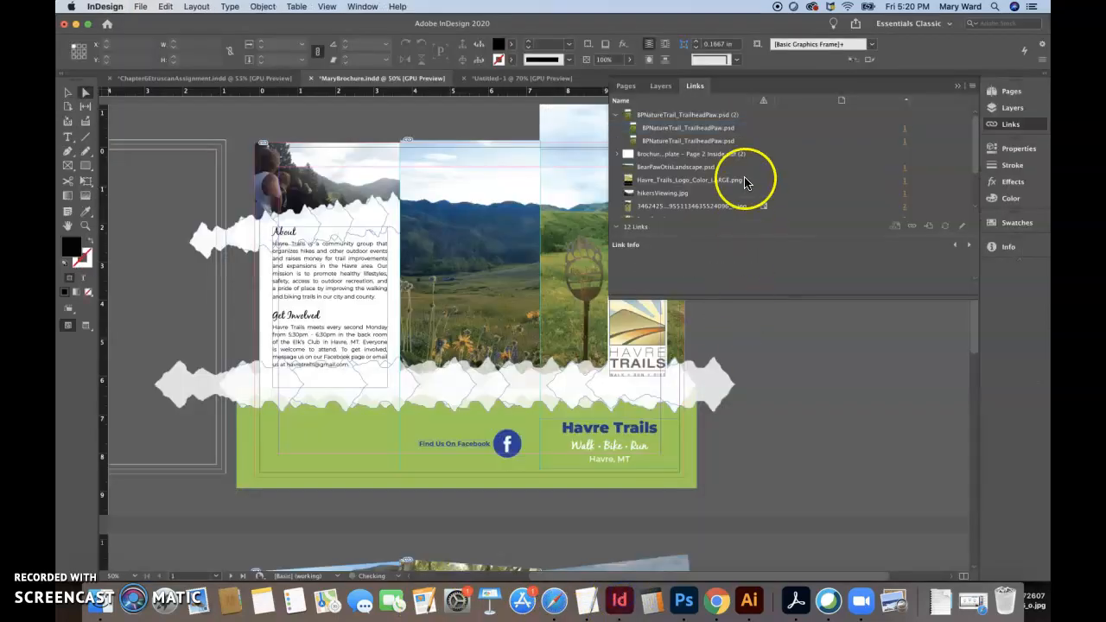
left_click(600, 176)
left_click(1008, 247)
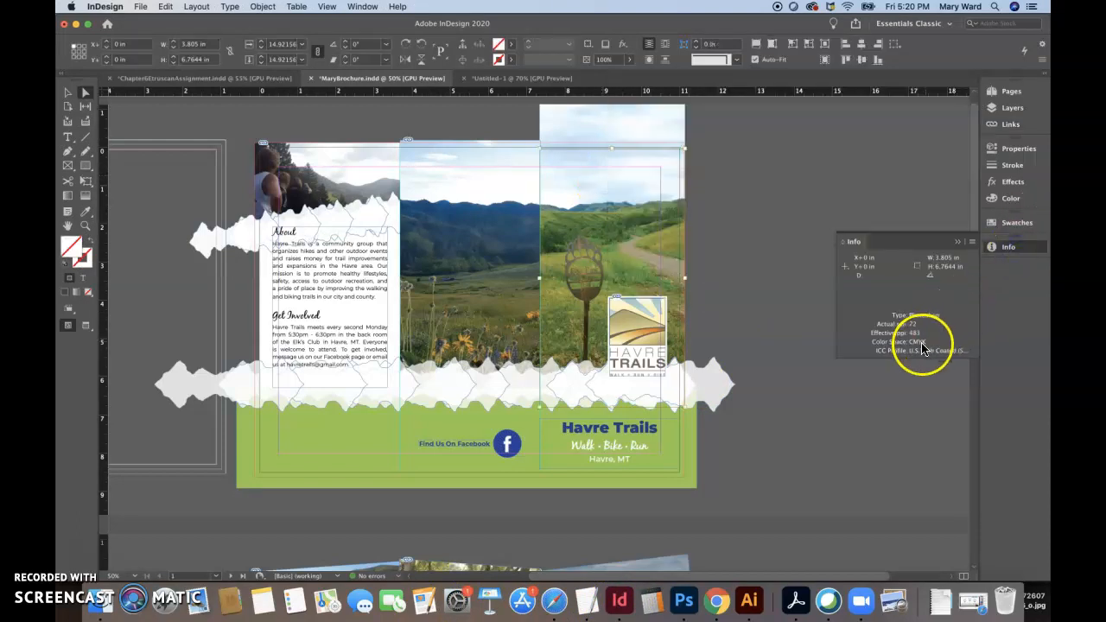
mouse_move(636, 125)
left_mouse_down()
mouse_move(637, 215)
mouse_move(646, 136)
left_mouse_up()
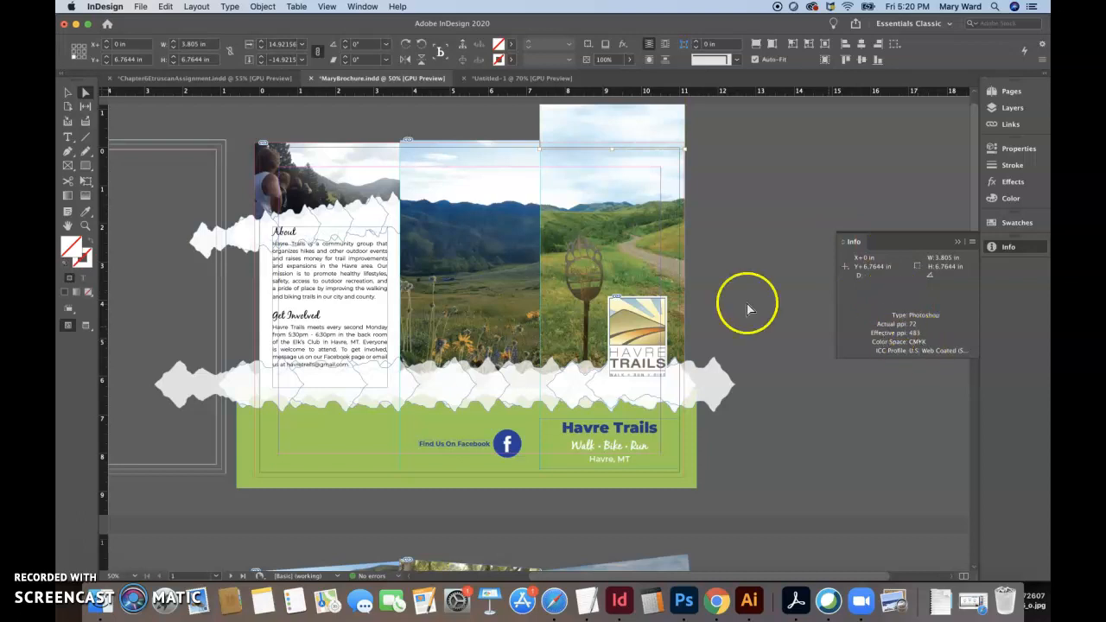
Step: Check the color space of the middle panel's landscape photo and open its link, BearPawOtisLandscape.psd, in Adobe Photoshop 2020
left_click(472, 231)
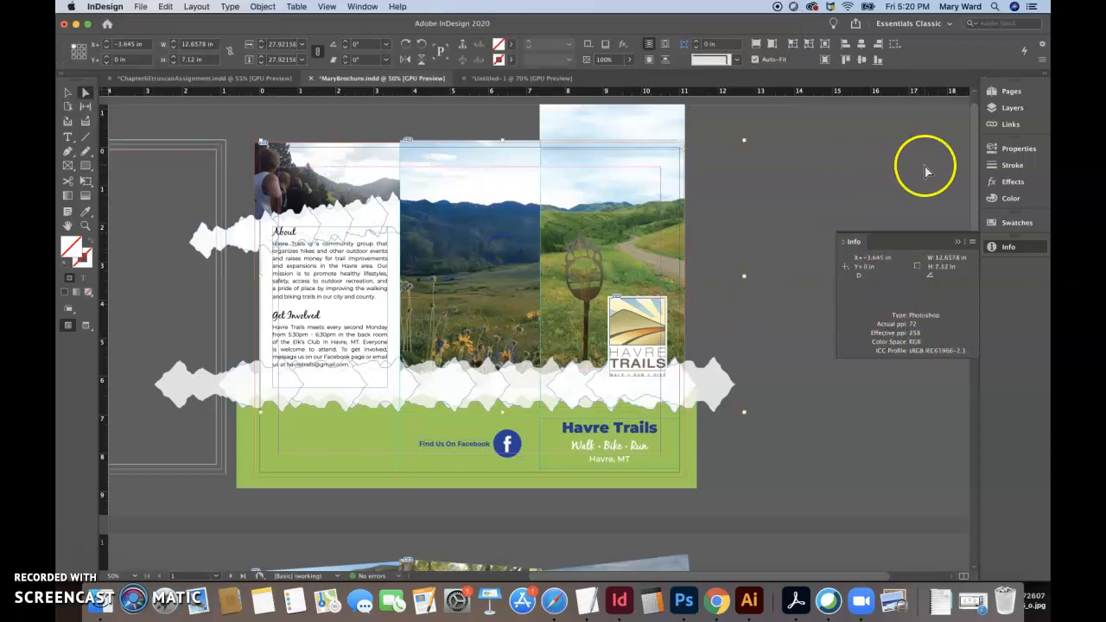
left_click(1009, 125)
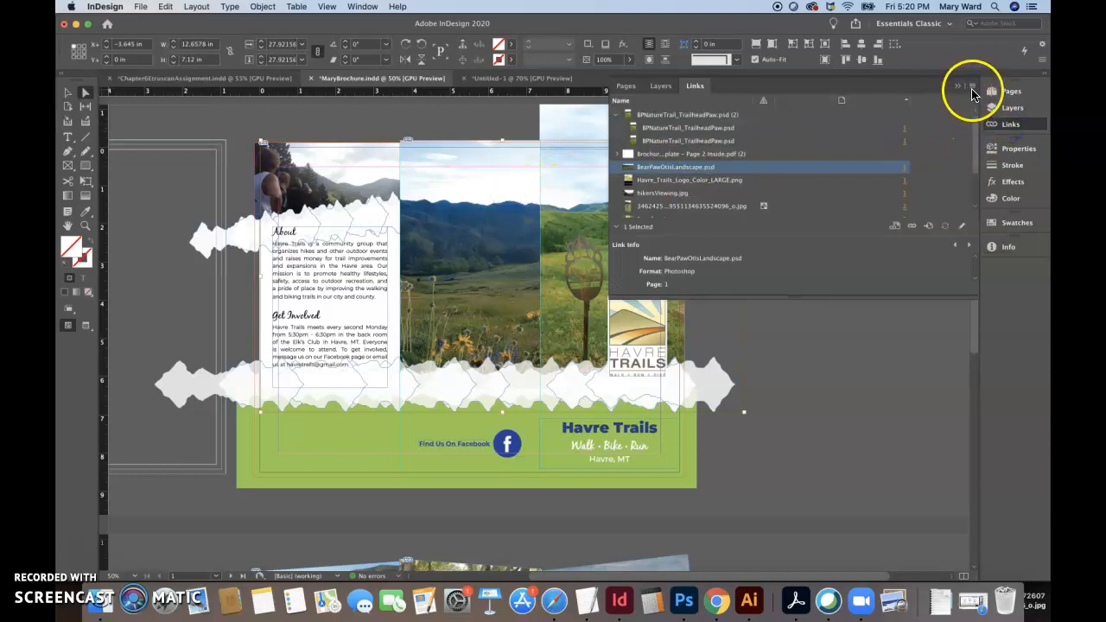
left_click(784, 172)
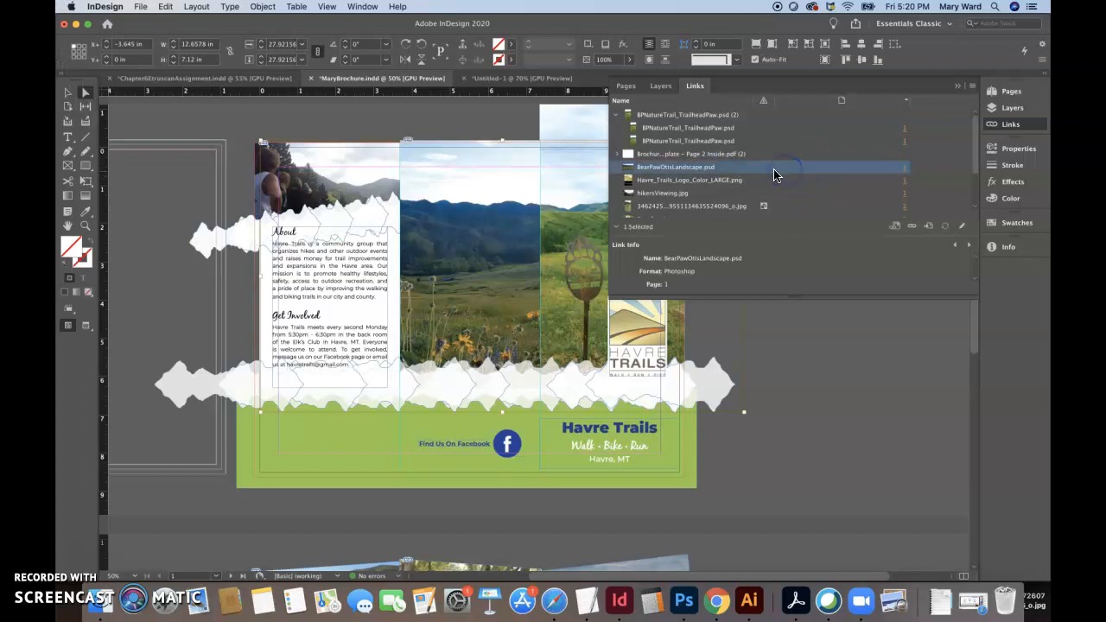
right_click(775, 172)
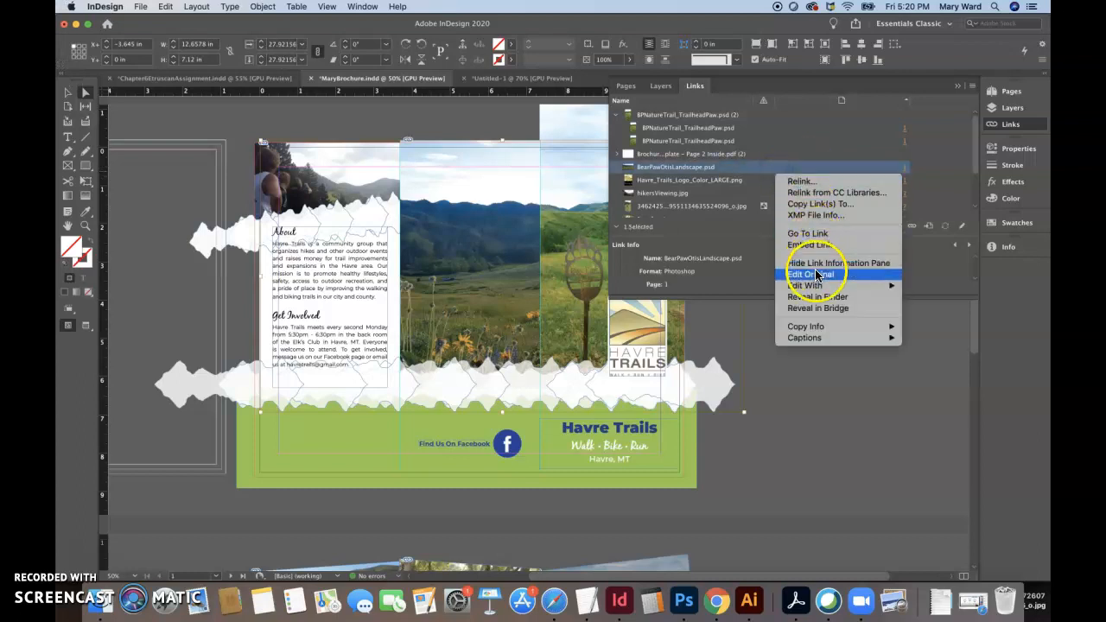
mouse_move(815, 285)
left_click(730, 297)
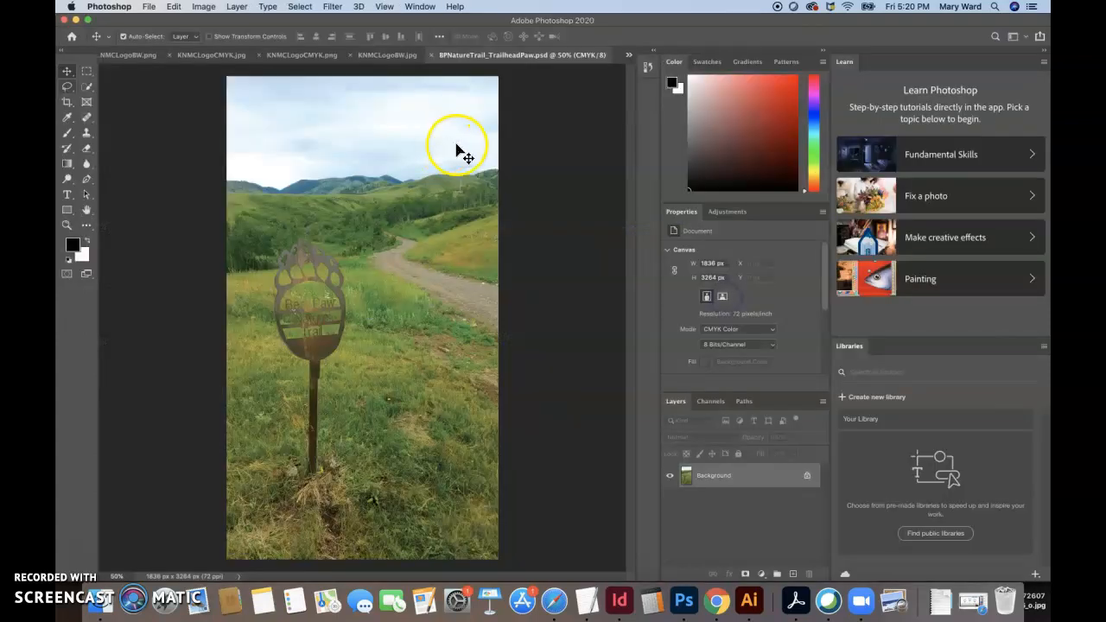
Step: Convert the wildflower landscape photo to CMYK Color mode
left_click(208, 7)
mouse_move(259, 20)
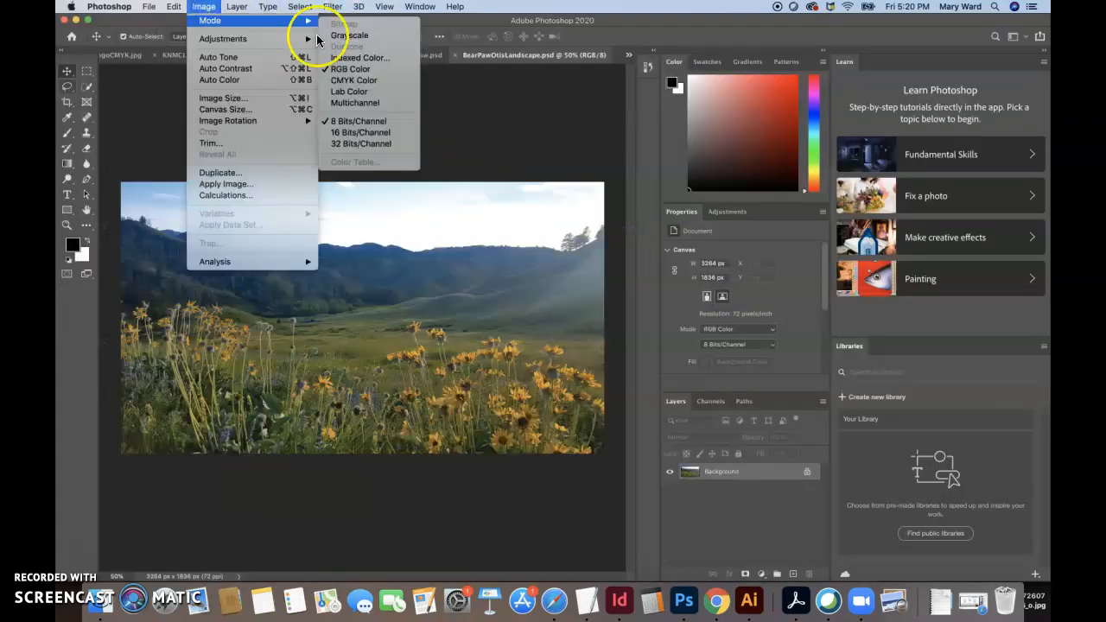
left_click(375, 81)
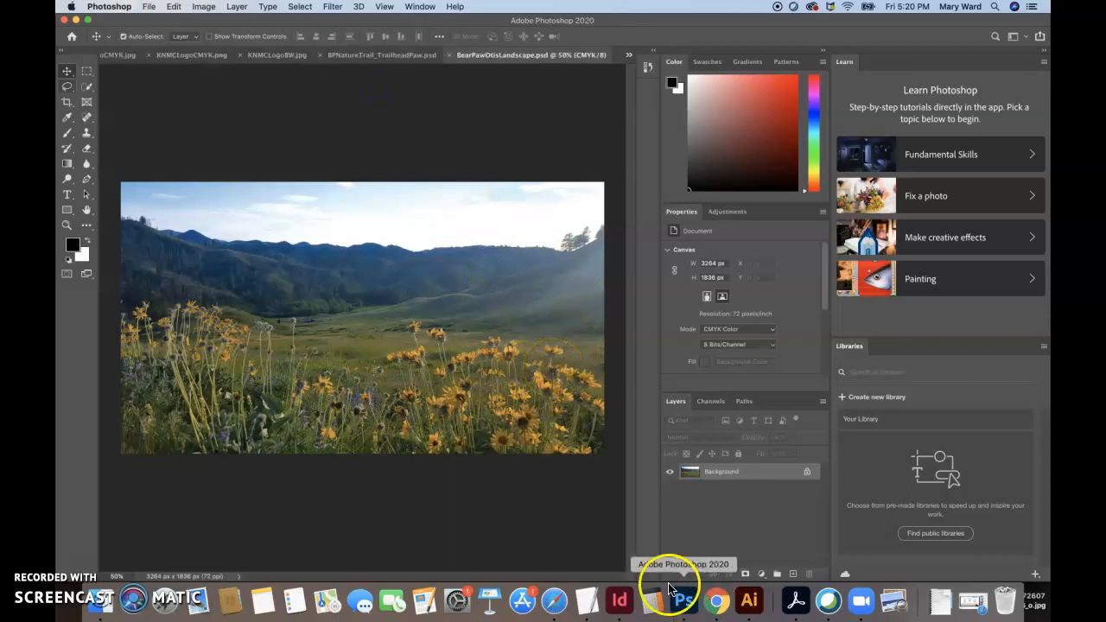
Step: Switch back to InDesign and check the color space of the middle panel's landscape photo
left_click(622, 603)
left_click(647, 317)
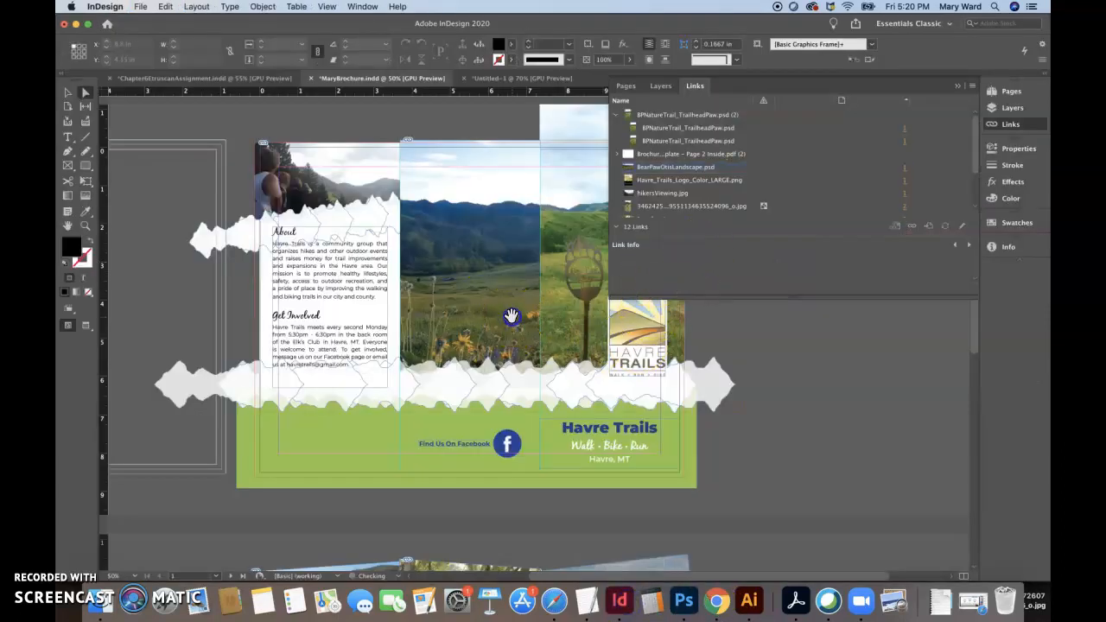
left_click(511, 317)
left_click(1023, 251)
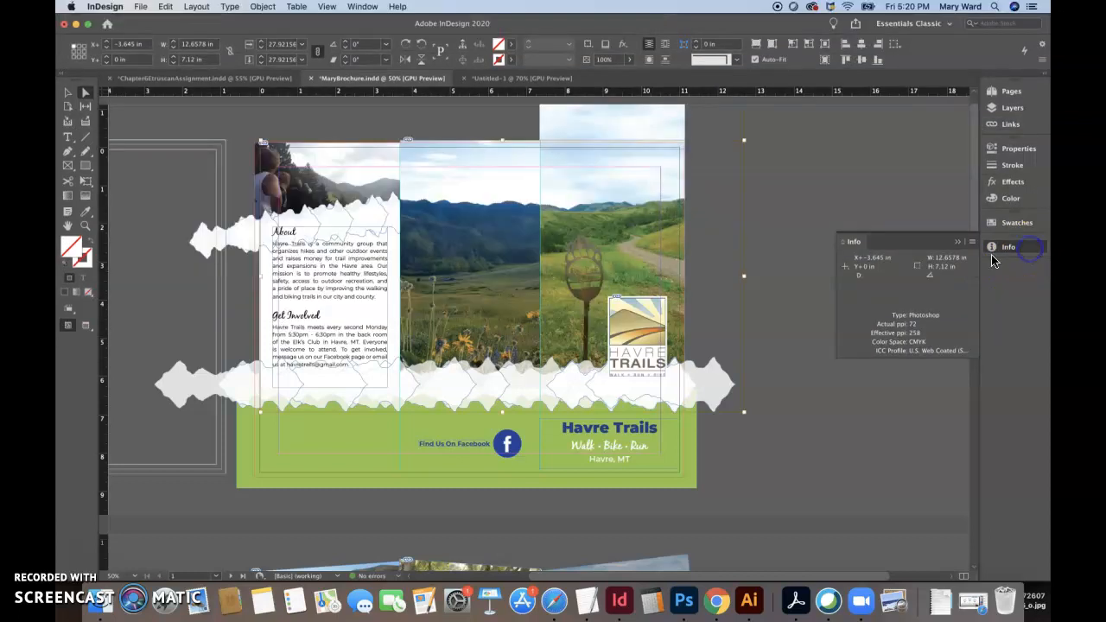